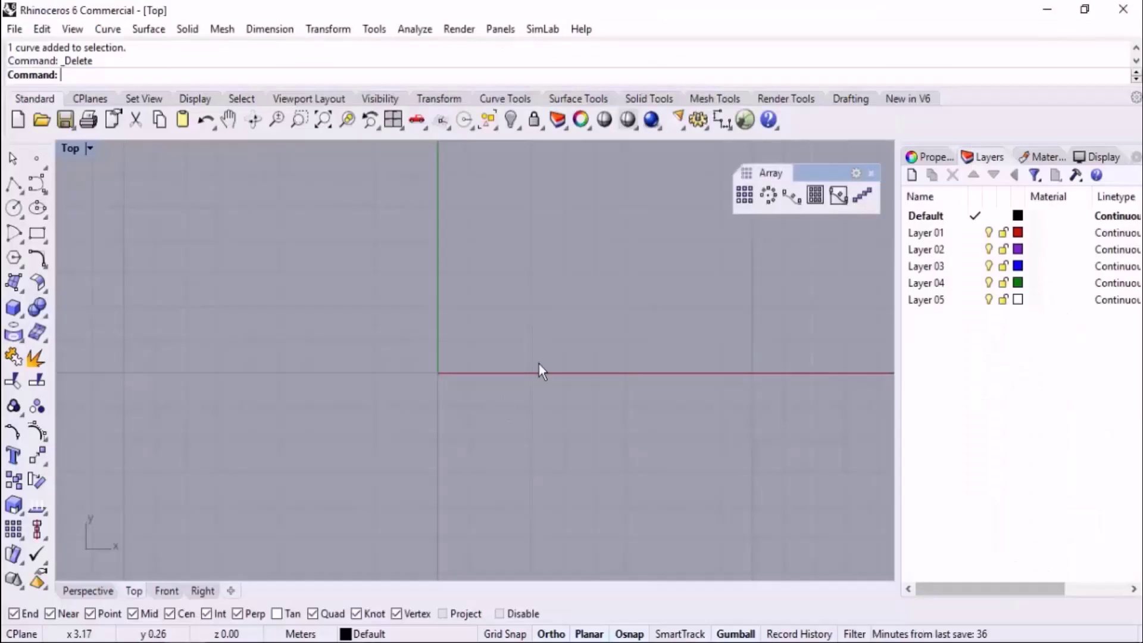
- Draw a 270-degree arc centred on the origin with a 0.6 m radius, starting on the positive X axis
click(14, 233)
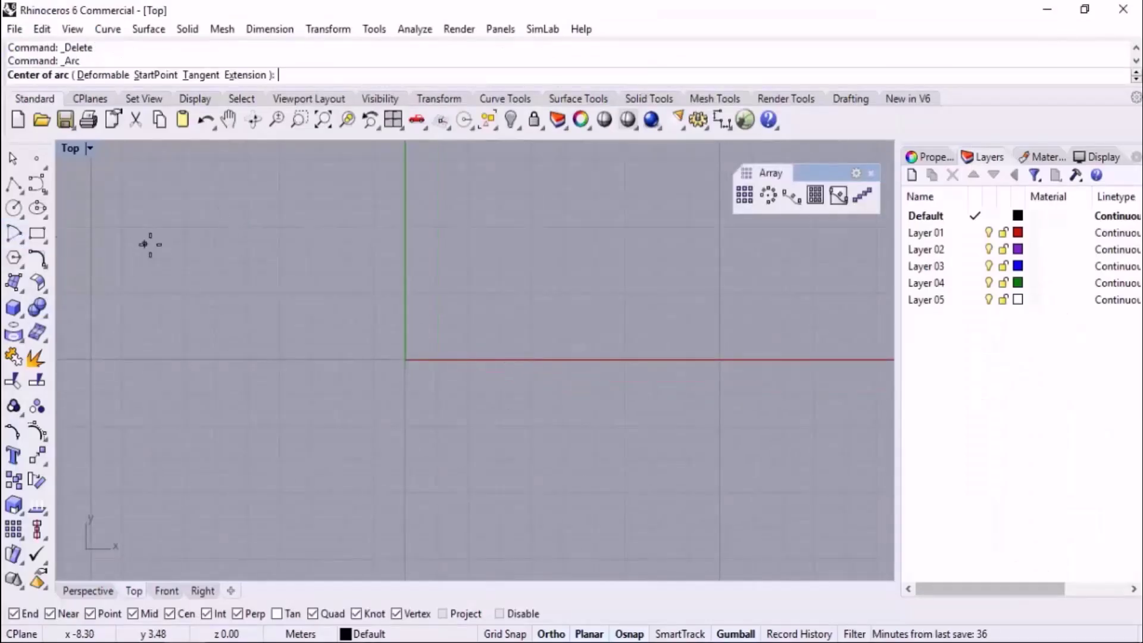
right_drag(345, 318, 350, 359)
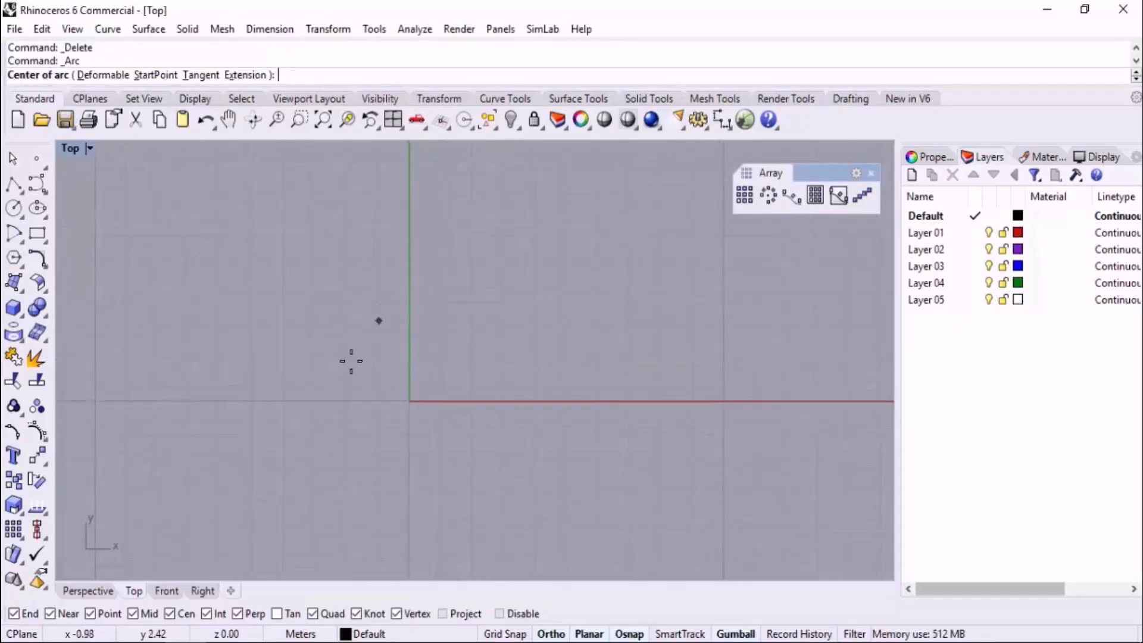
text(0)
key(Return)
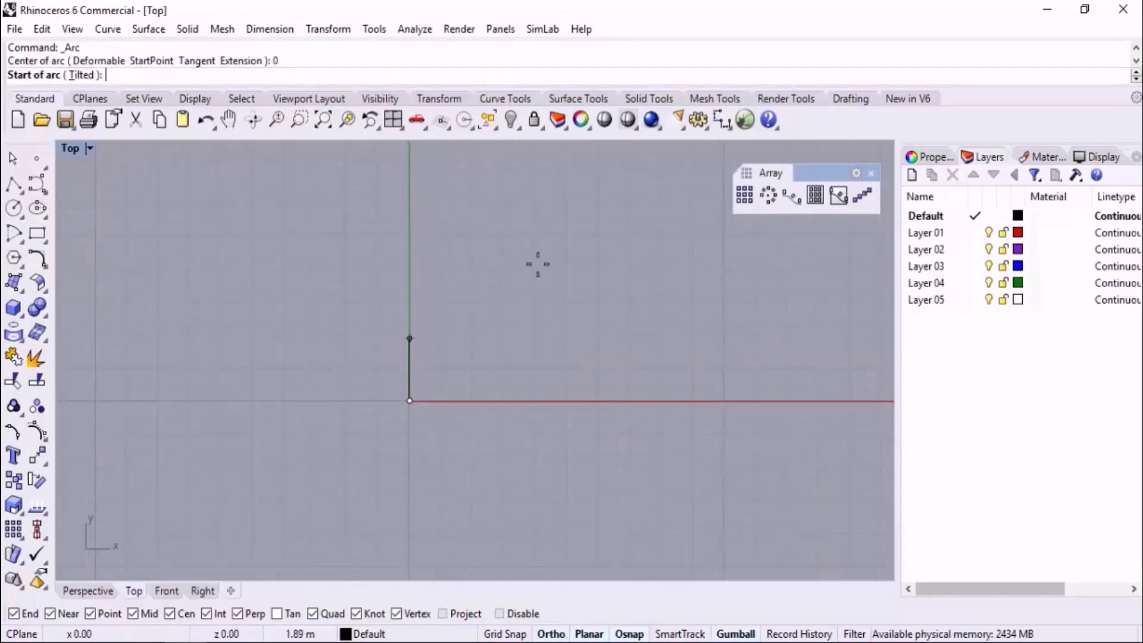
text(.6)
key(Return)
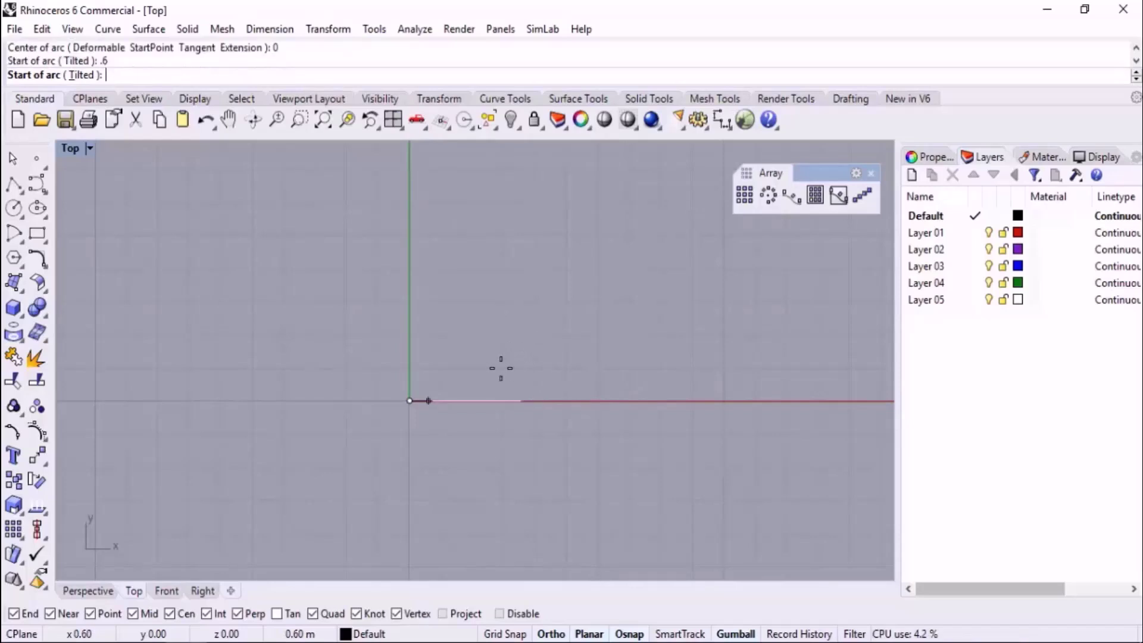
click(470, 366)
scroll(449, 364, up, 4)
key(F8)
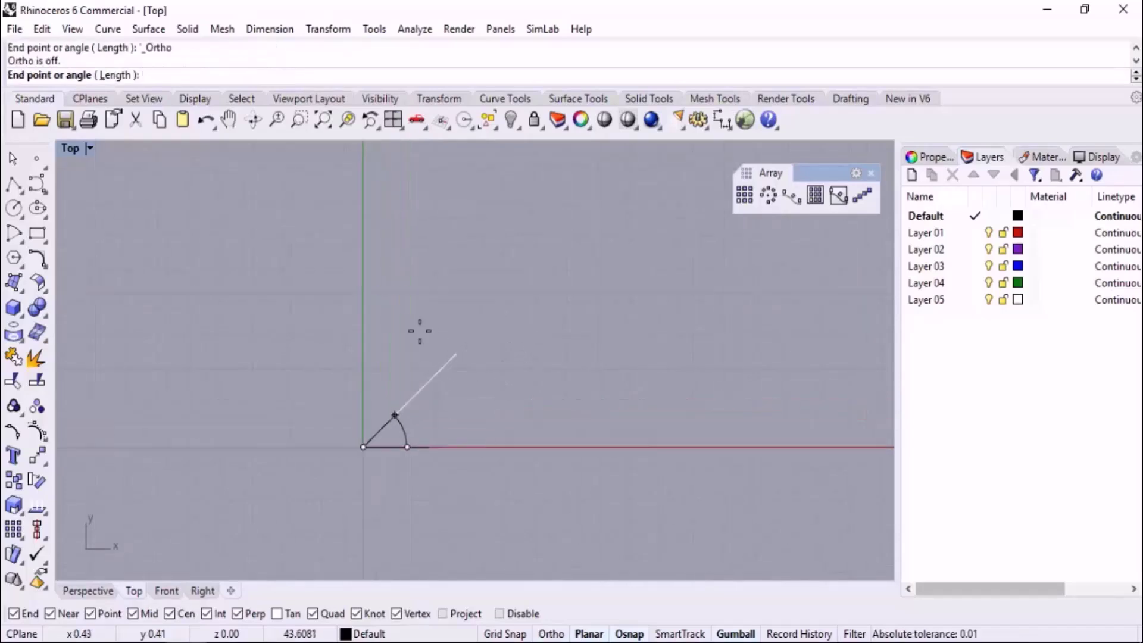
text(270)
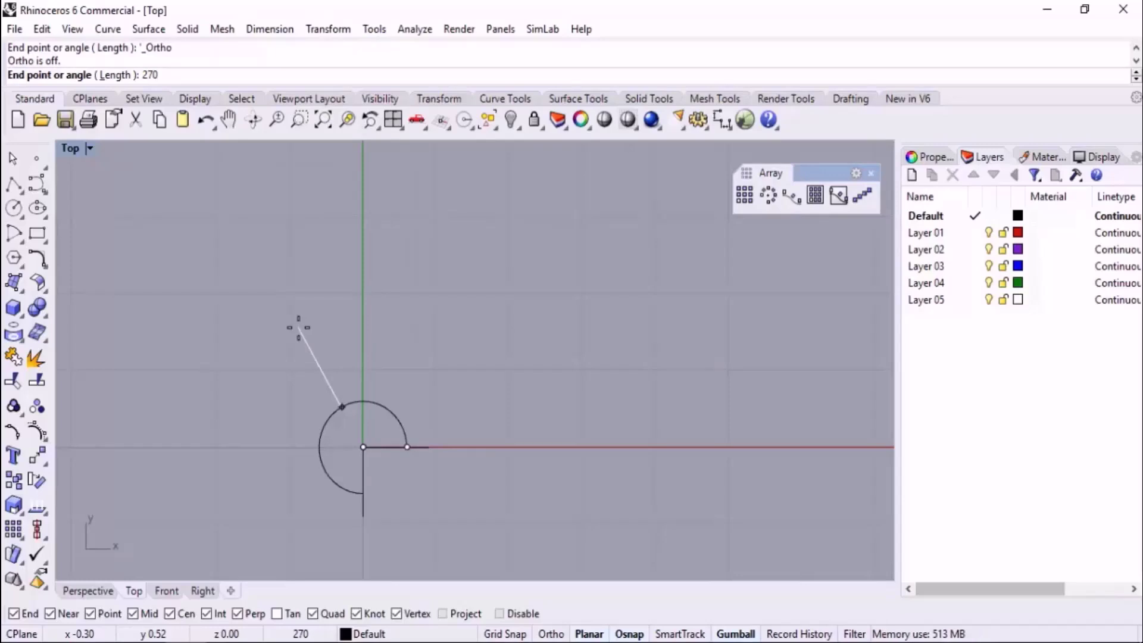
key(Return)
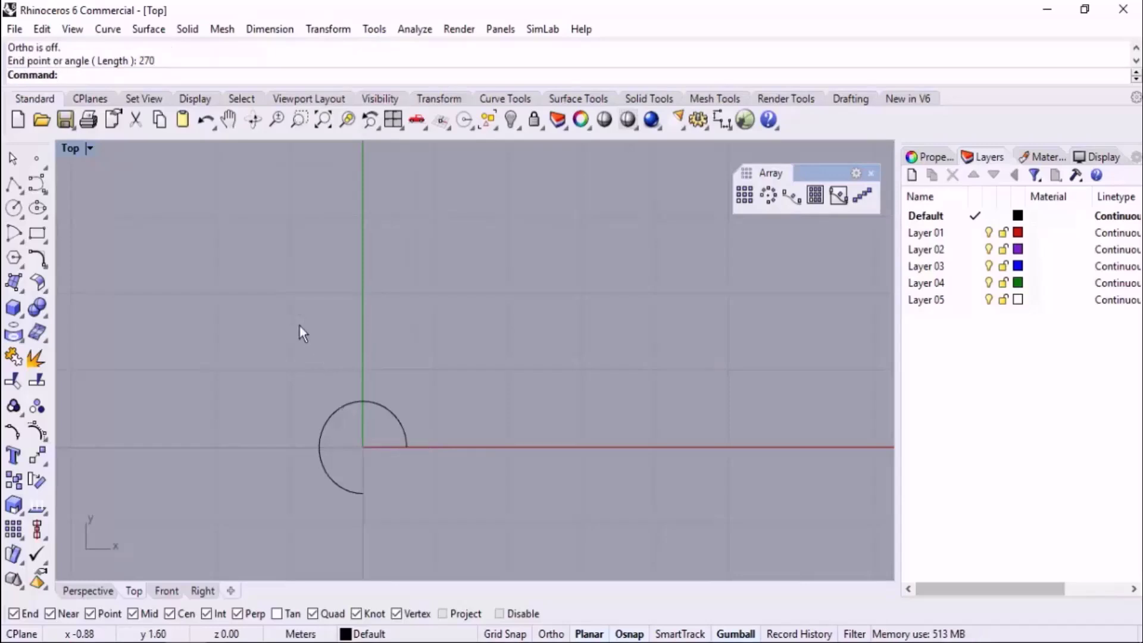
- Offset the arc outward by 1.4 m to create the stair's outer edge
text(O)
key(Return)
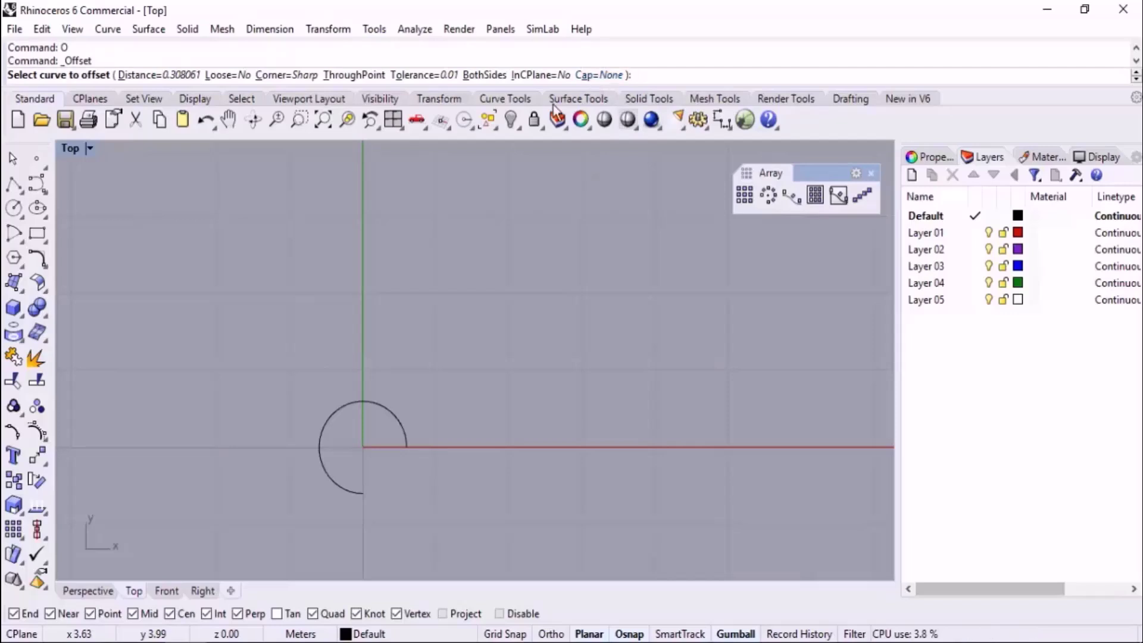
click(169, 74)
text(1.4)
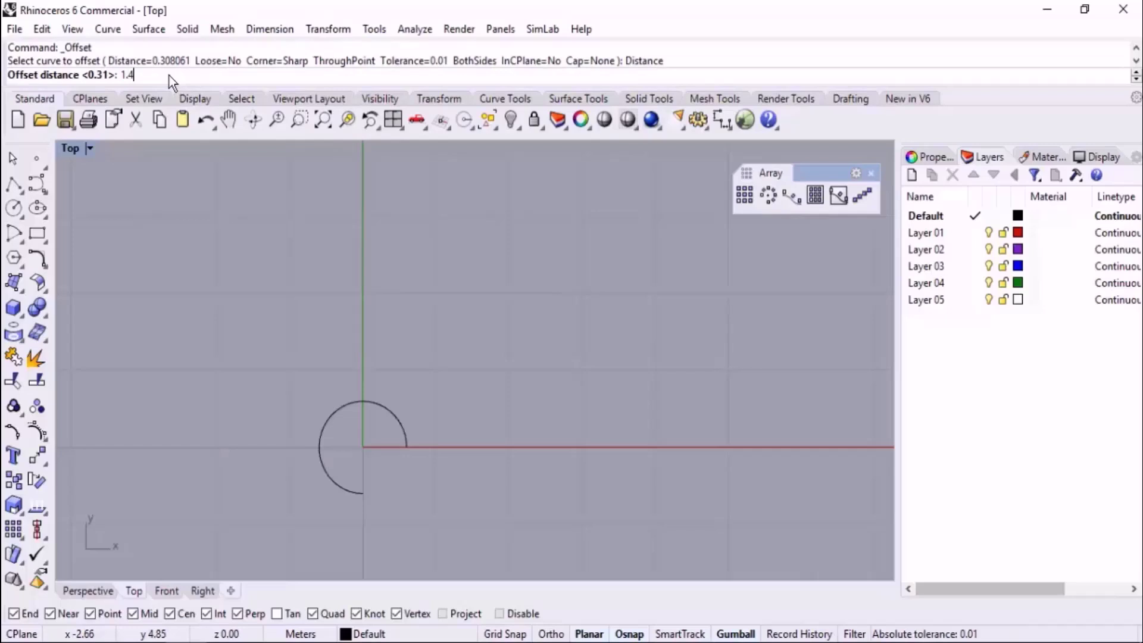
key(Return)
click(365, 402)
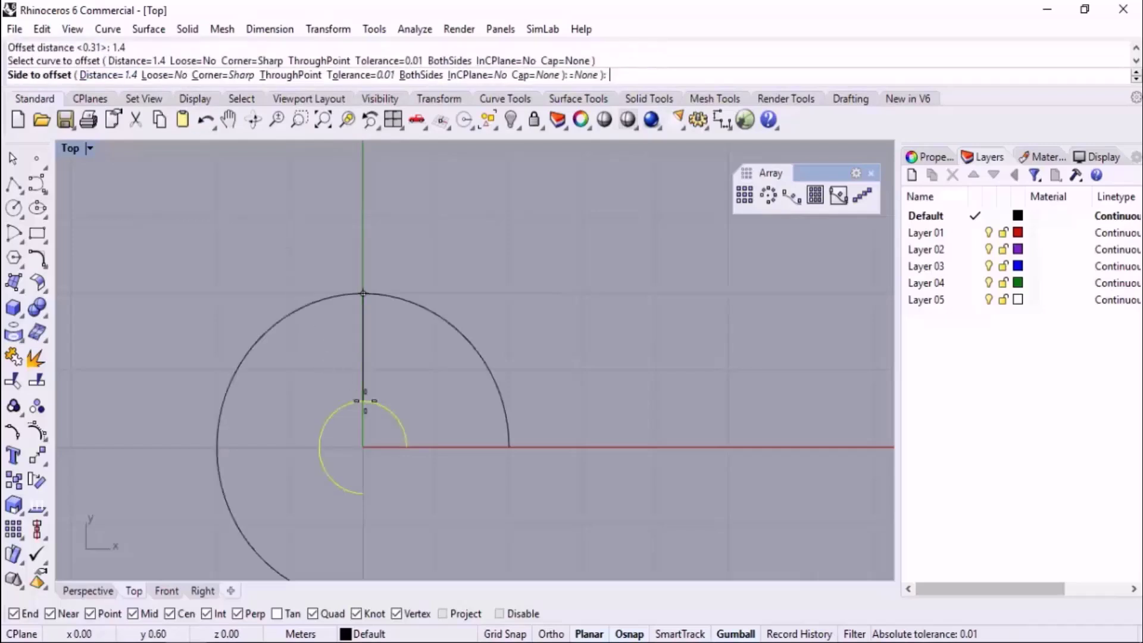
click(428, 288)
scroll(548, 270, down, 2)
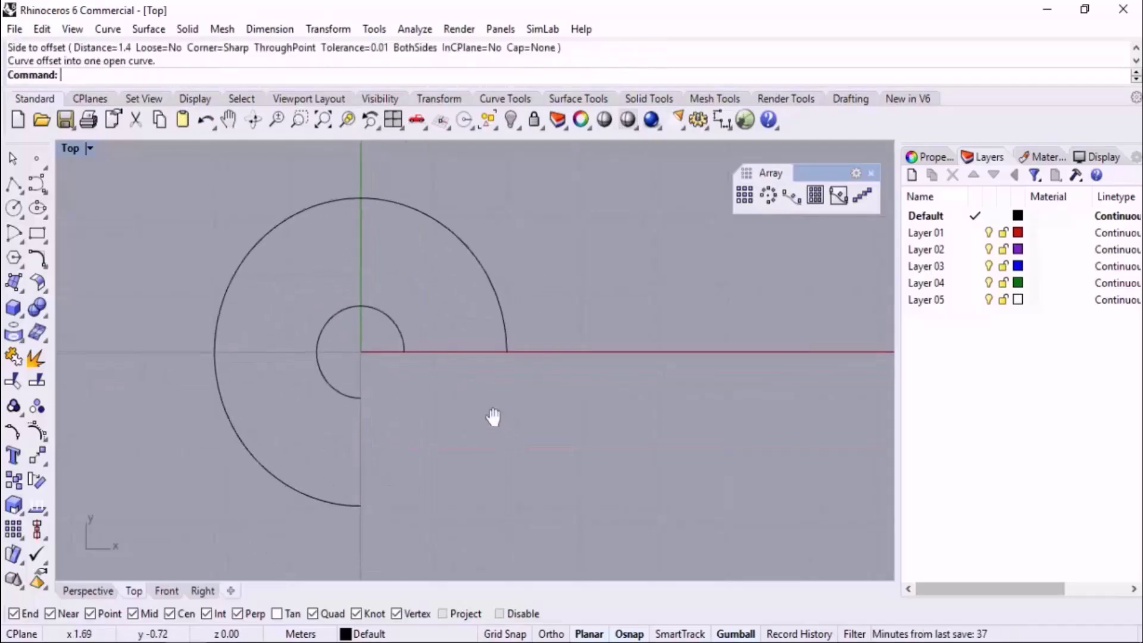
- Check the stair dimensions in the Stair.jpg reference image, and return to the Rhinoceros model
key(alt+Tab)
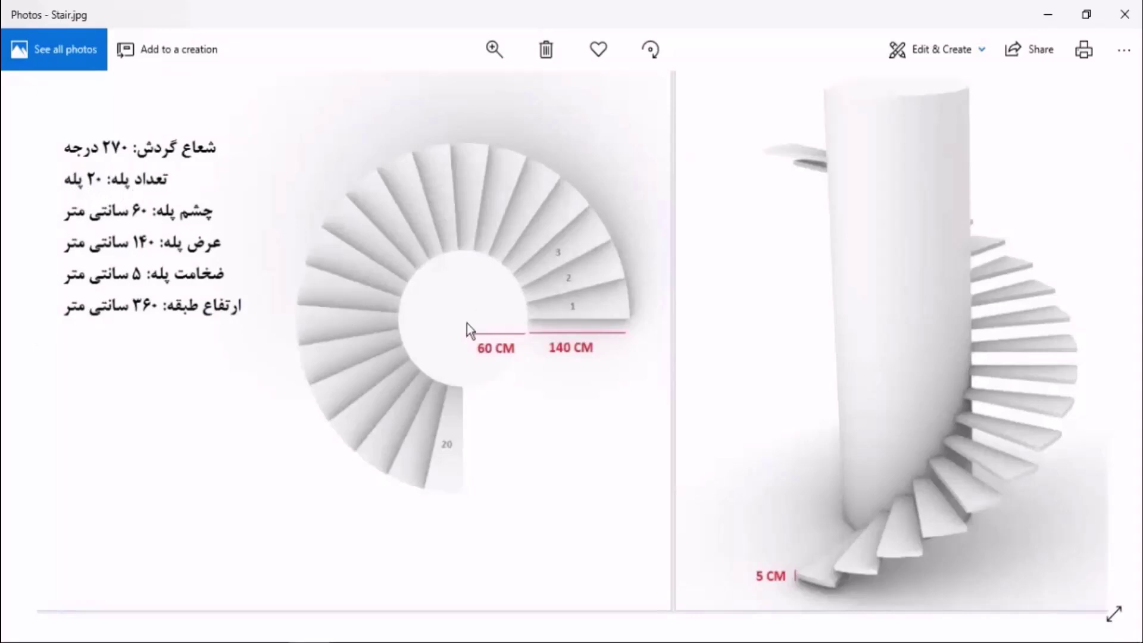
key(alt+Tab)
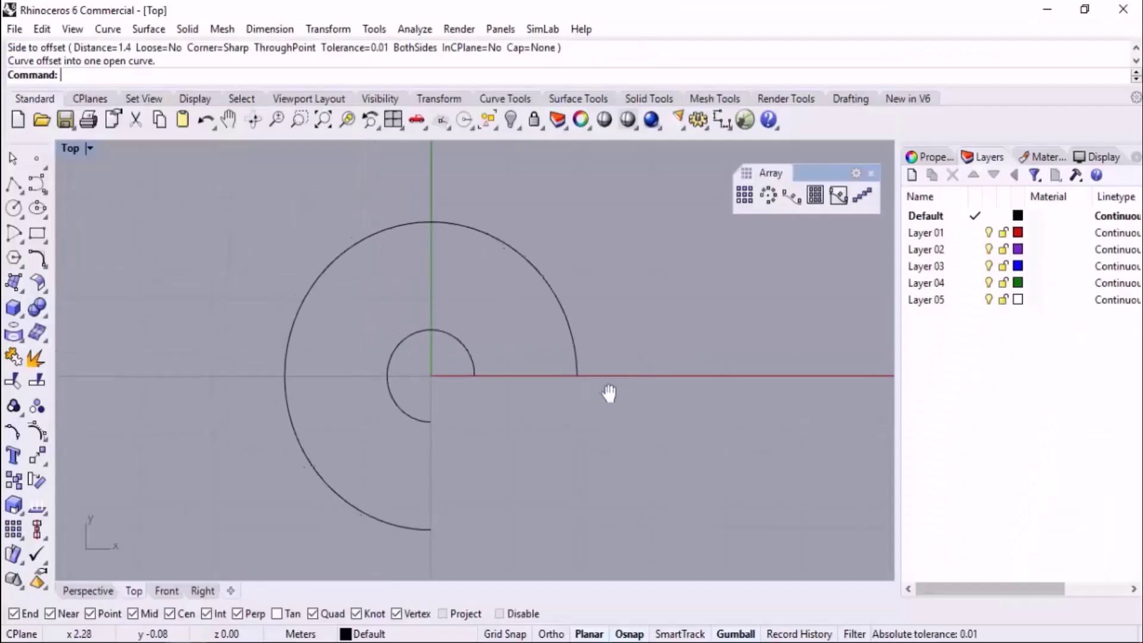
scroll(551, 353, down, 2)
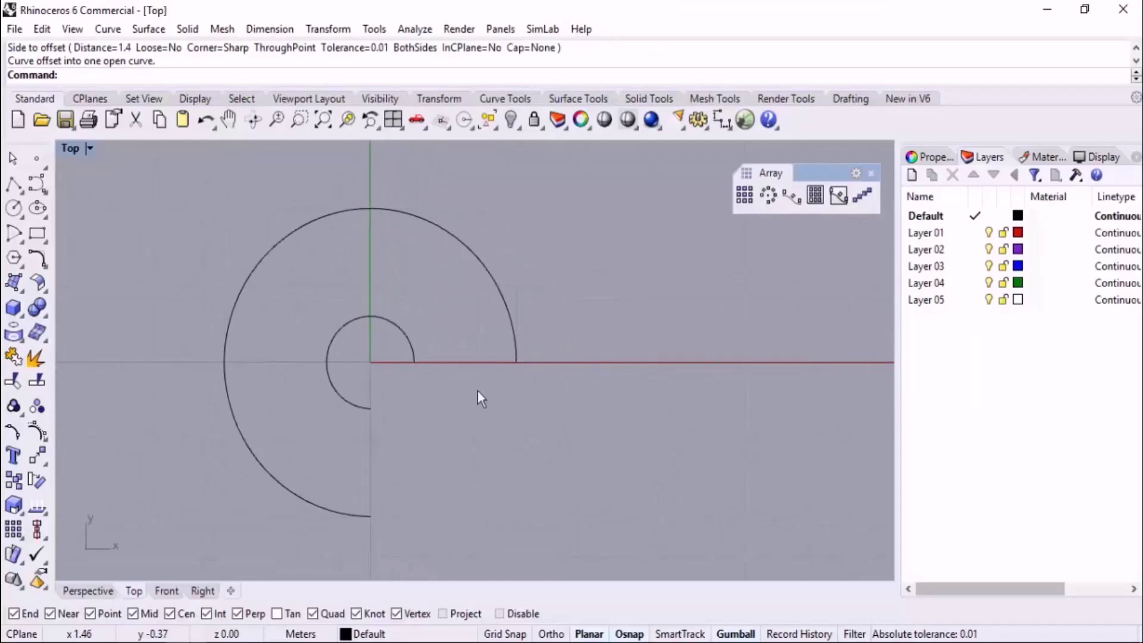
- Draw a straight line joining the inner and outer arcs' start points on the X axis
click(13, 187)
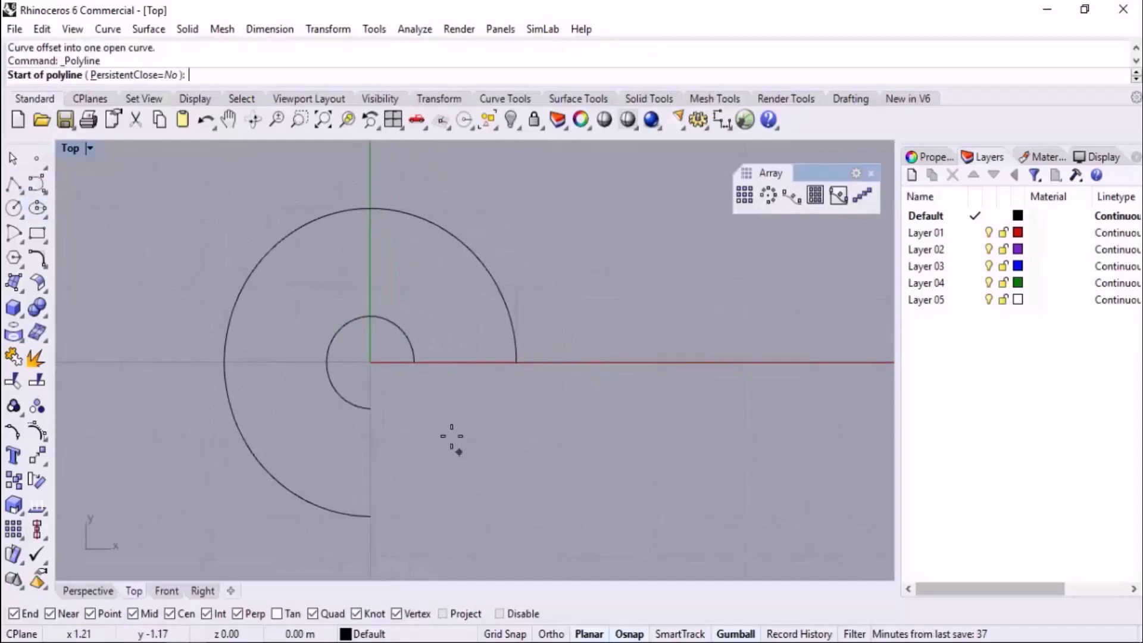
click(414, 361)
click(515, 361)
key(Return)
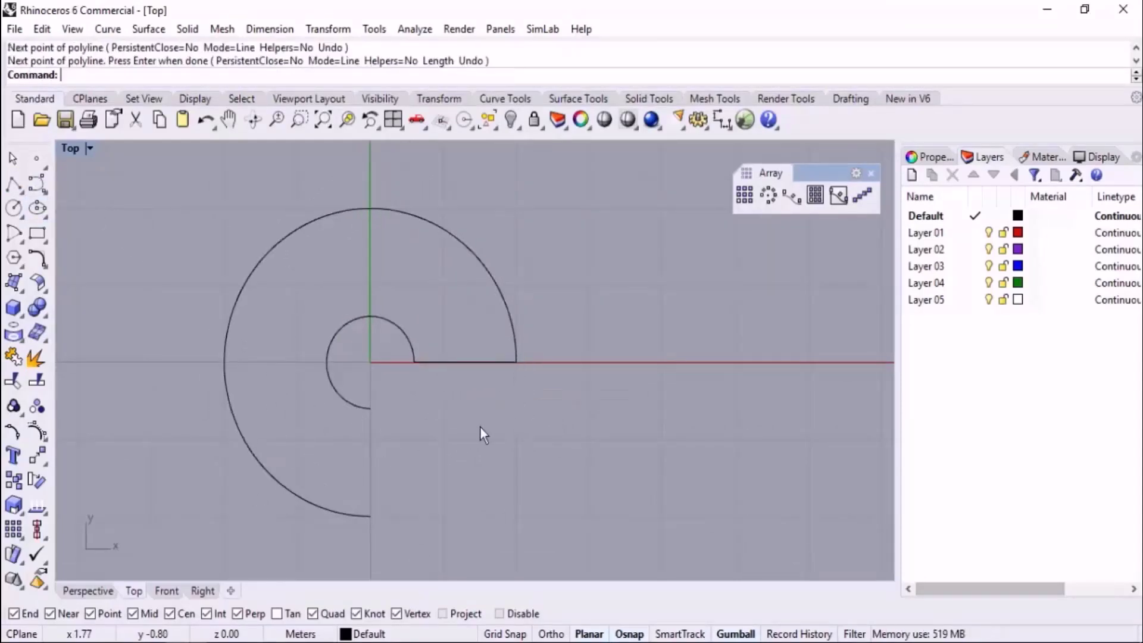
- Polar array the line about the origin with 20 items over a 270-degree fill angle
click(457, 354)
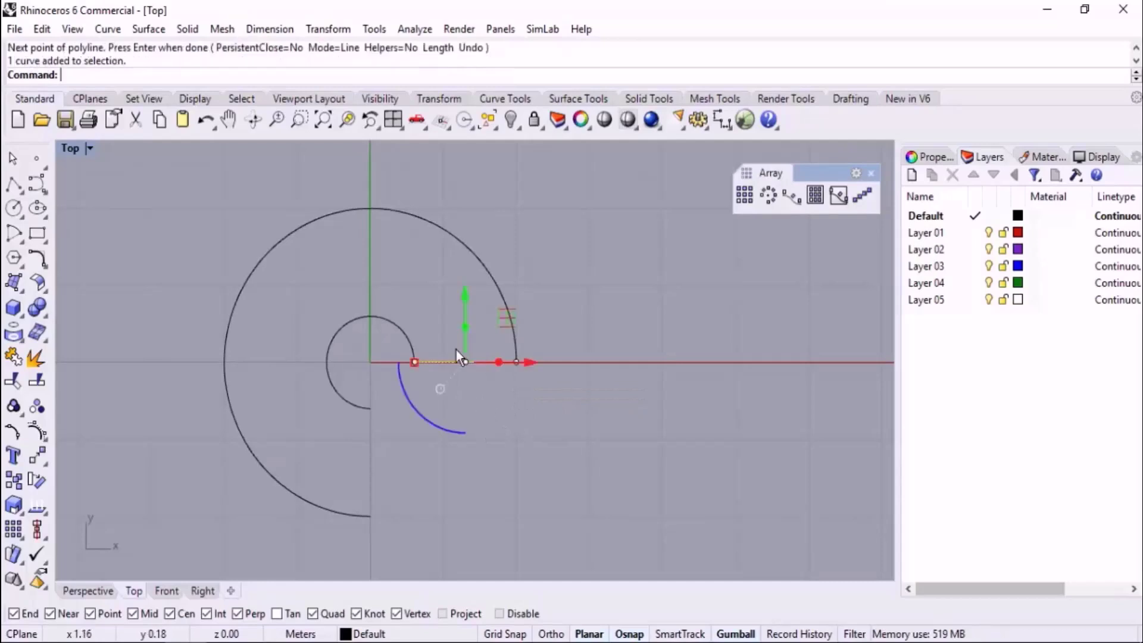
click(768, 195)
text(0)
key(Return)
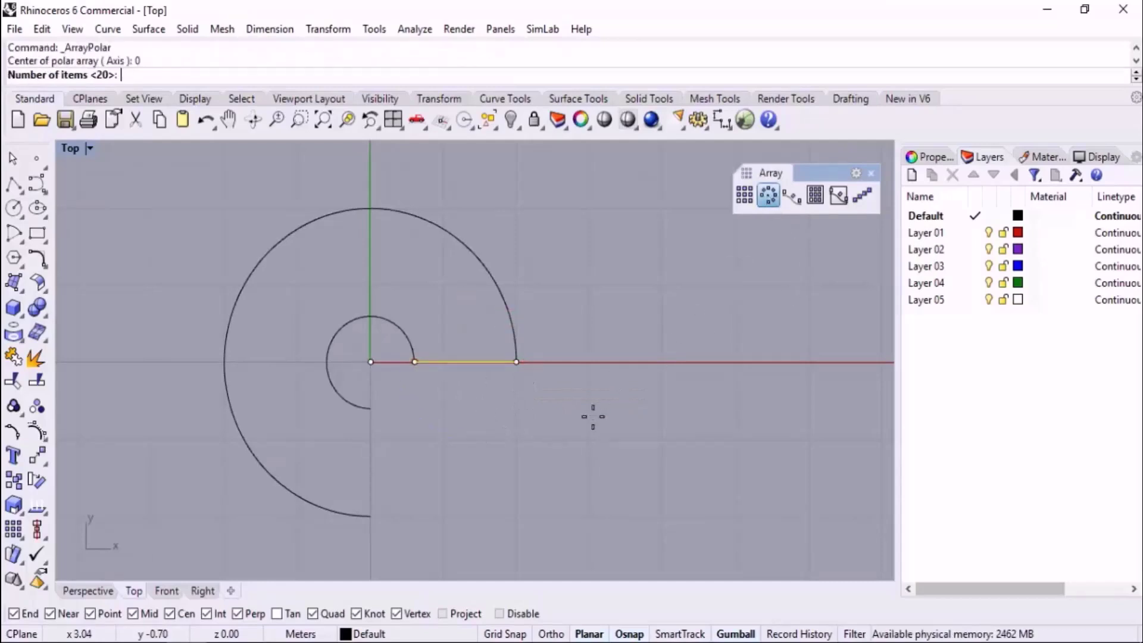
text(8)
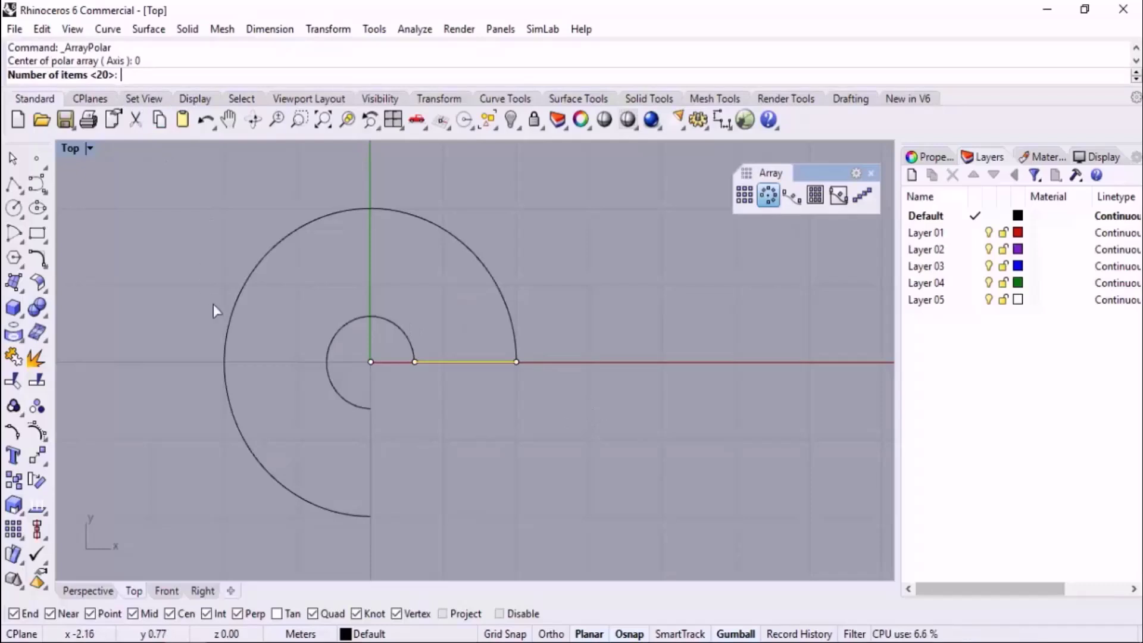
key(Return)
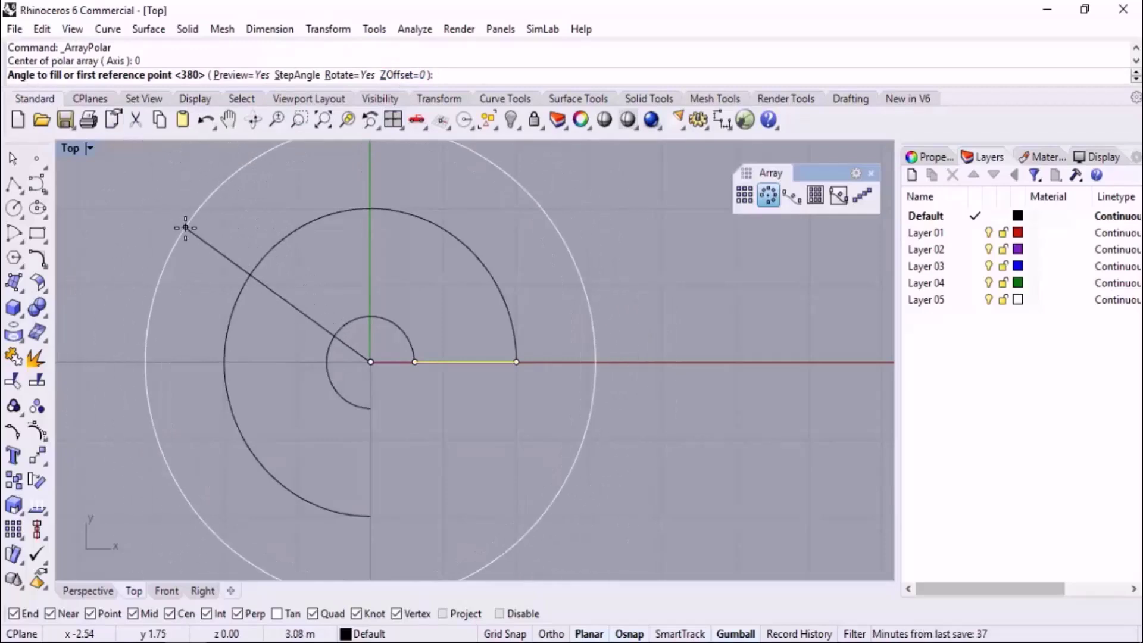
text(270)
key(Return)
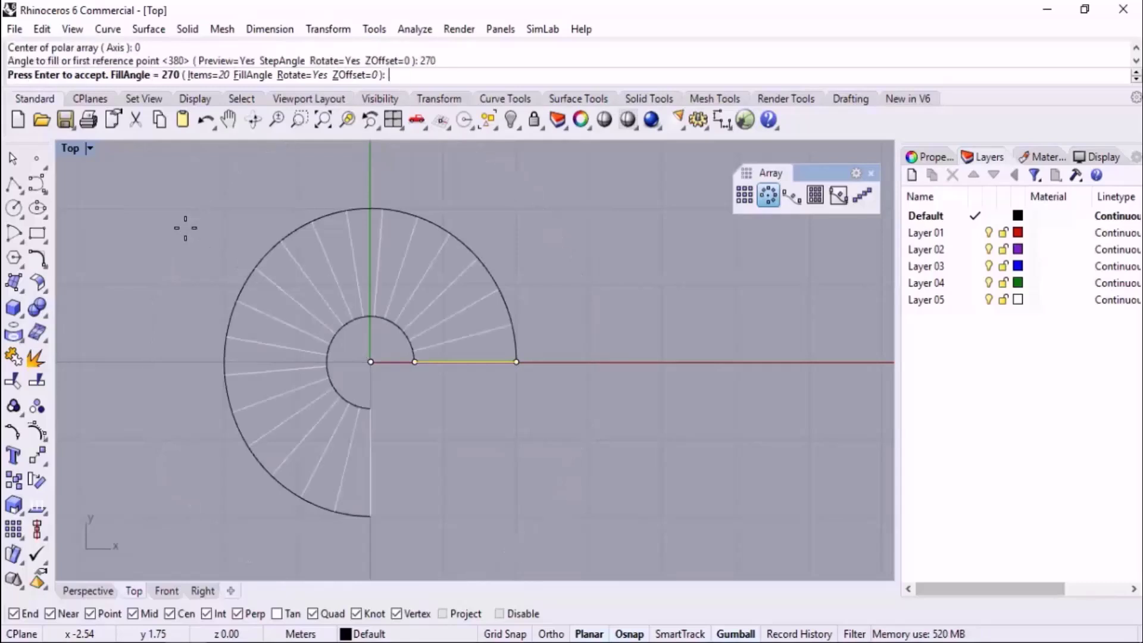
key(Return)
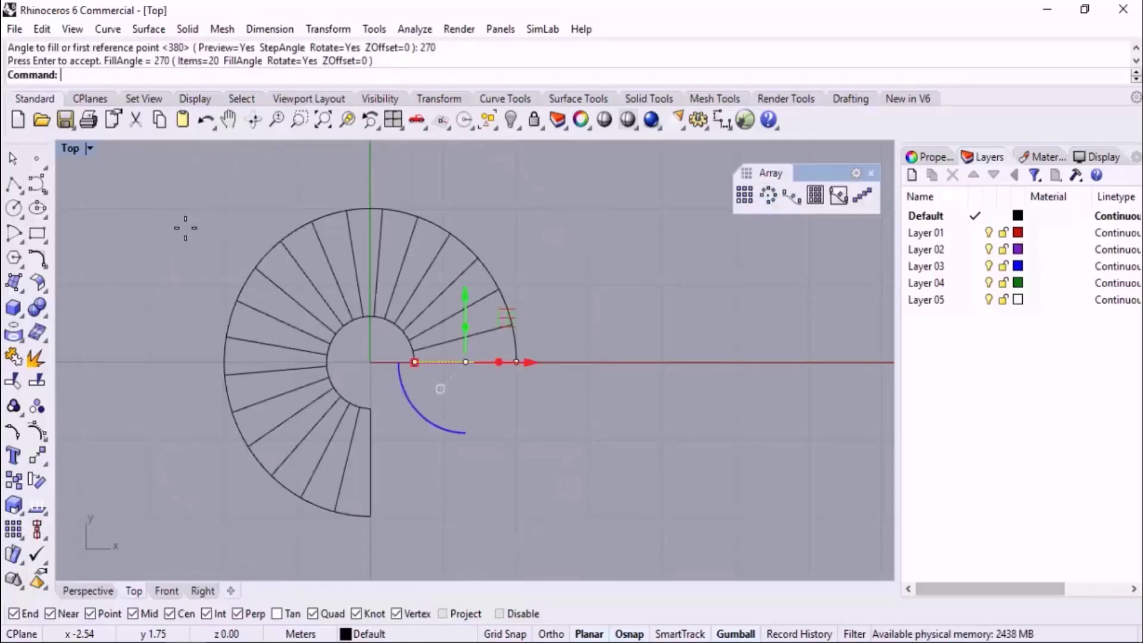
- Trim the inner and outer arcs beyond the first tread, using all curves as cutting objects, to isolate its outline
key(Escape)
text(trim)
key(Return)
right_drag(531, 330, 523, 332)
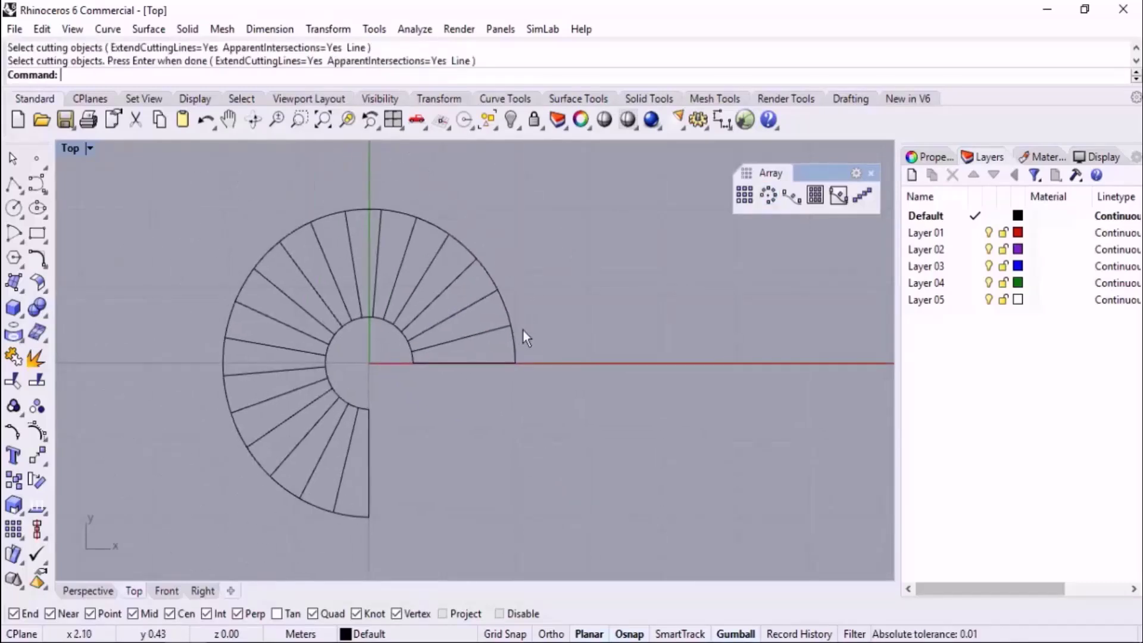
right_click(522, 333)
drag(565, 202, 212, 506)
scroll(486, 266, up, 2)
key(Return)
click(506, 313)
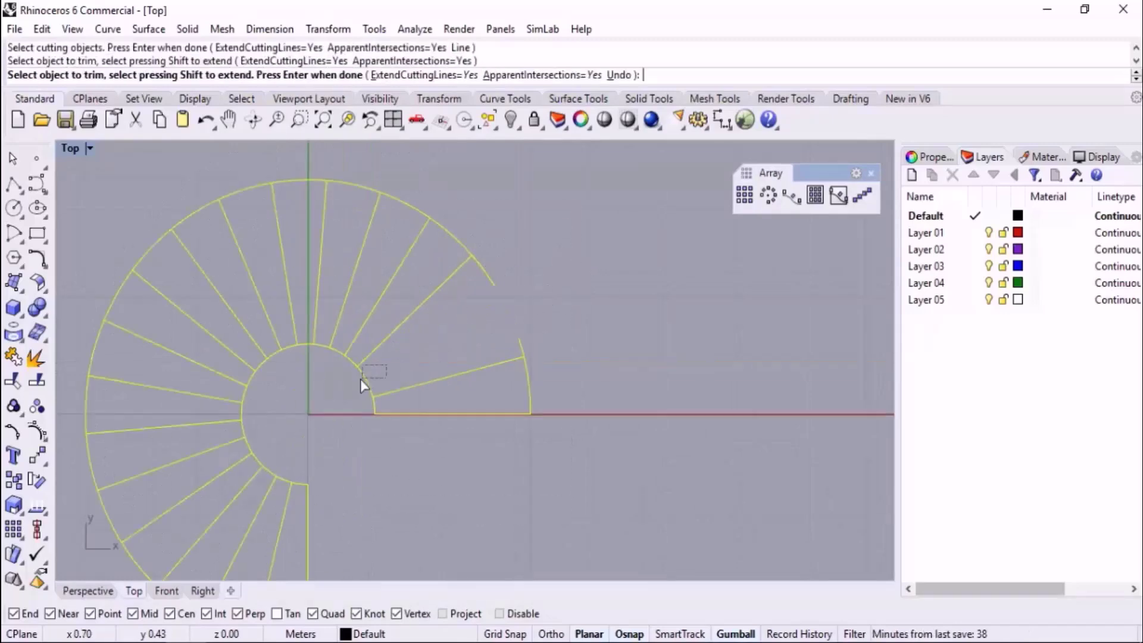
drag(352, 391, 357, 388)
scroll(381, 394, up, 2)
right_drag(715, 292, 567, 339)
drag(669, 262, 566, 333)
key(Return)
scroll(566, 334, down, 4)
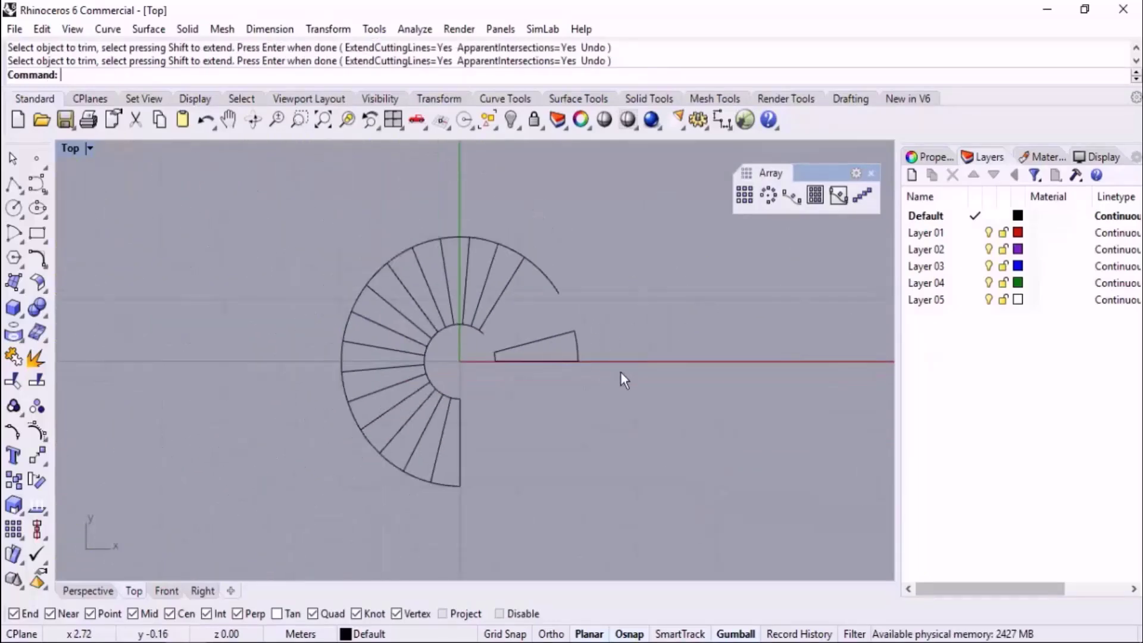
- Delete all remaining arcs and radial lines except the first tread's outline
right_drag(620, 372, 542, 373)
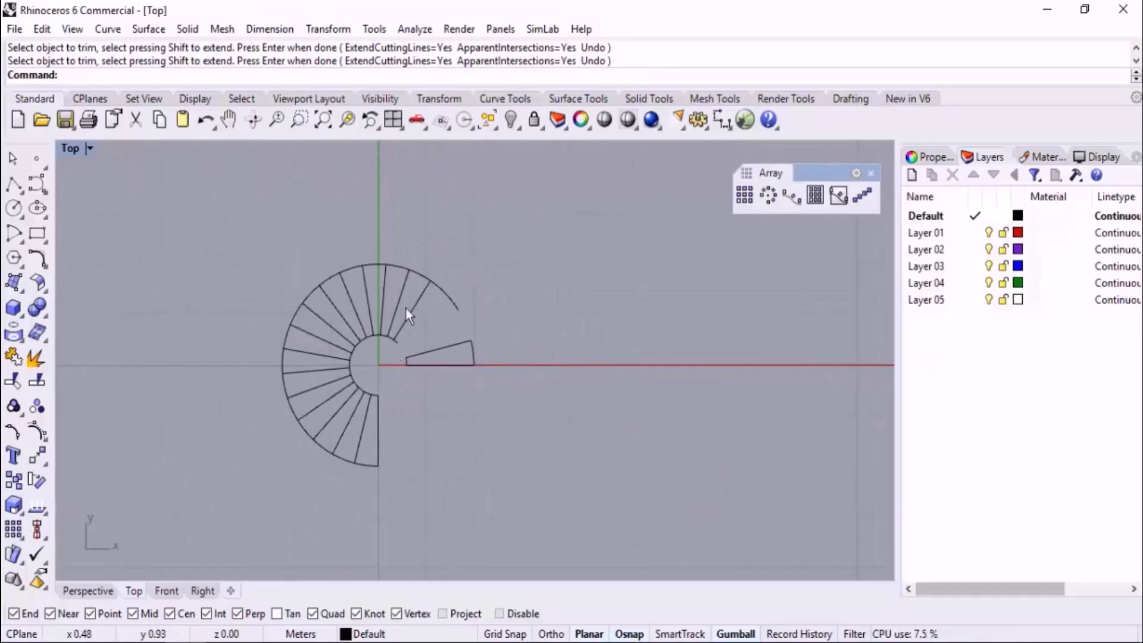
drag(387, 222, 249, 506)
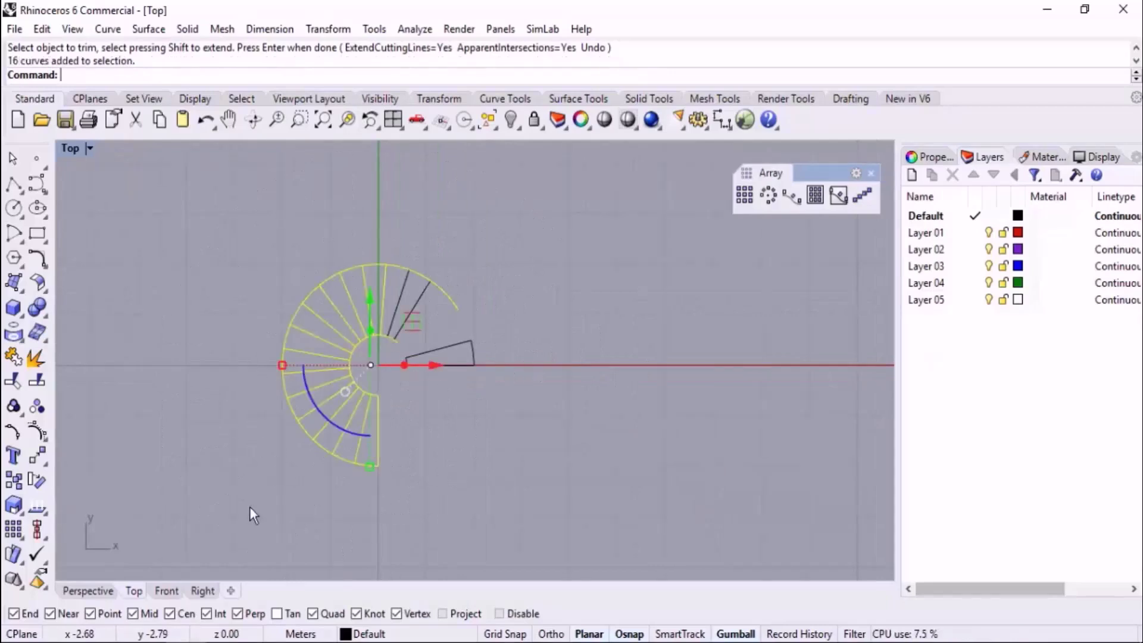
key(Delete)
drag(454, 262, 348, 316)
key(Delete)
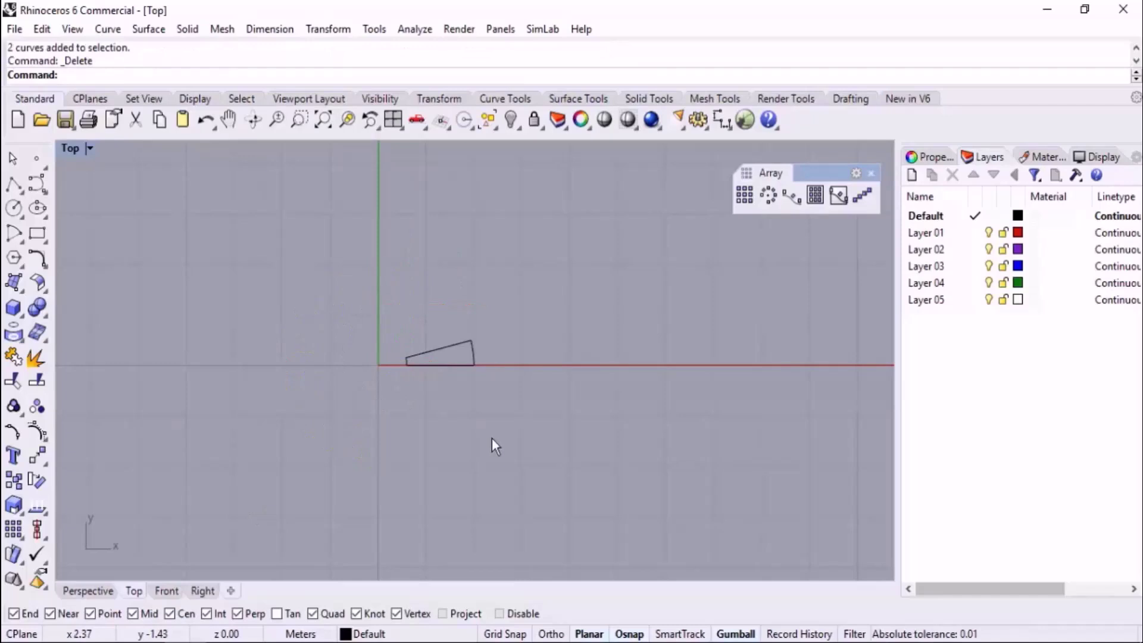
drag(465, 377, 435, 350)
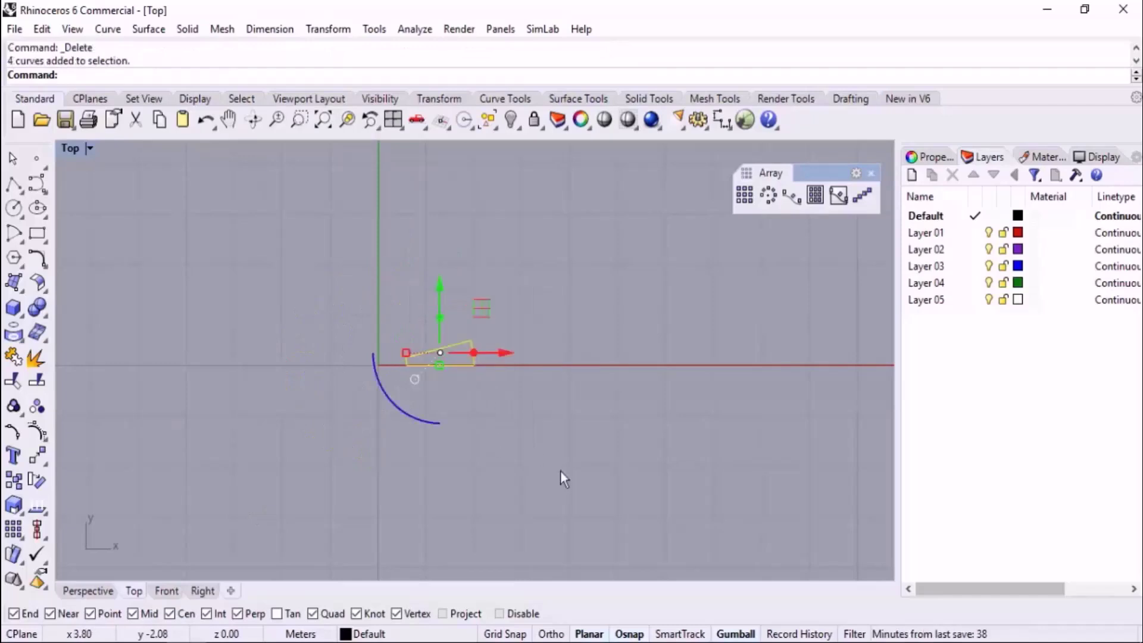
click(560, 462)
- Undo the deletions, trims and polar array, and delete the straight line joining the two arcs
key(ctrl+z)
key(ctrl+z)
key(ctrl+y)
right_drag(556, 373, 547, 383)
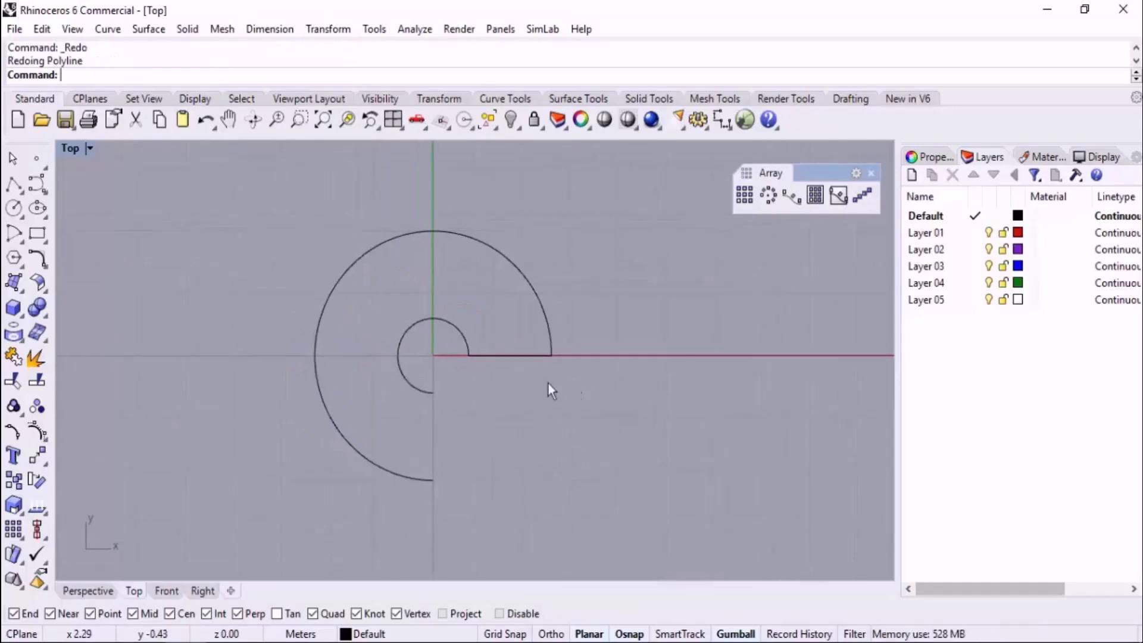
scroll(541, 408, up, 2)
click(499, 330)
key(Delete)
right_drag(501, 361, 534, 390)
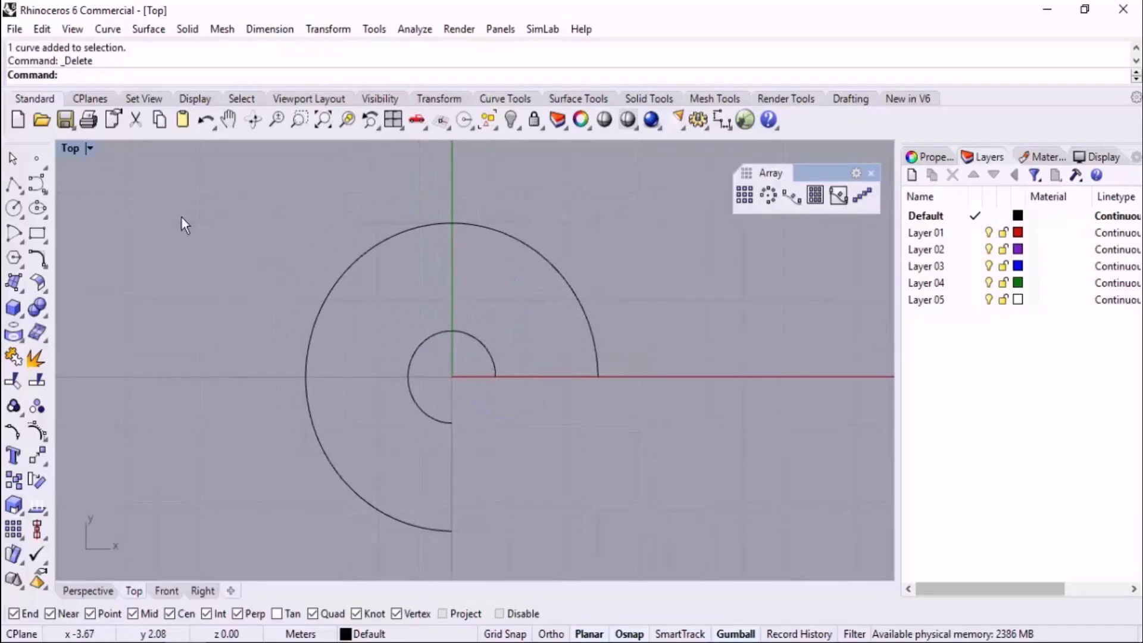
- Divide the inner and outer arcs into 20 segments each with point markers
click(47, 165)
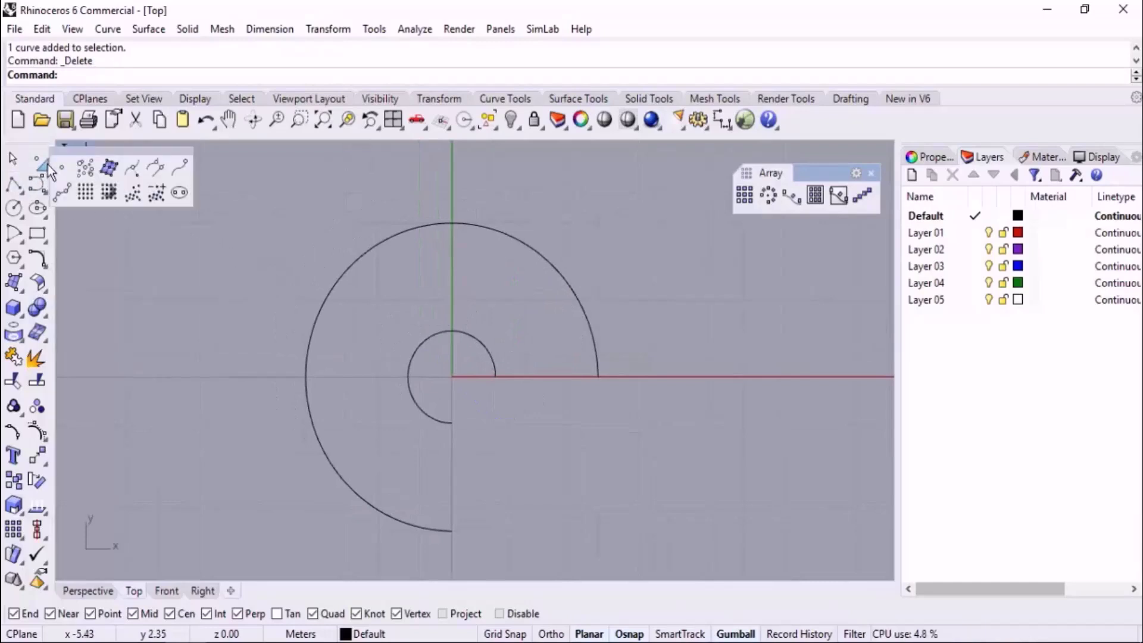
click(65, 190)
drag(629, 275, 473, 384)
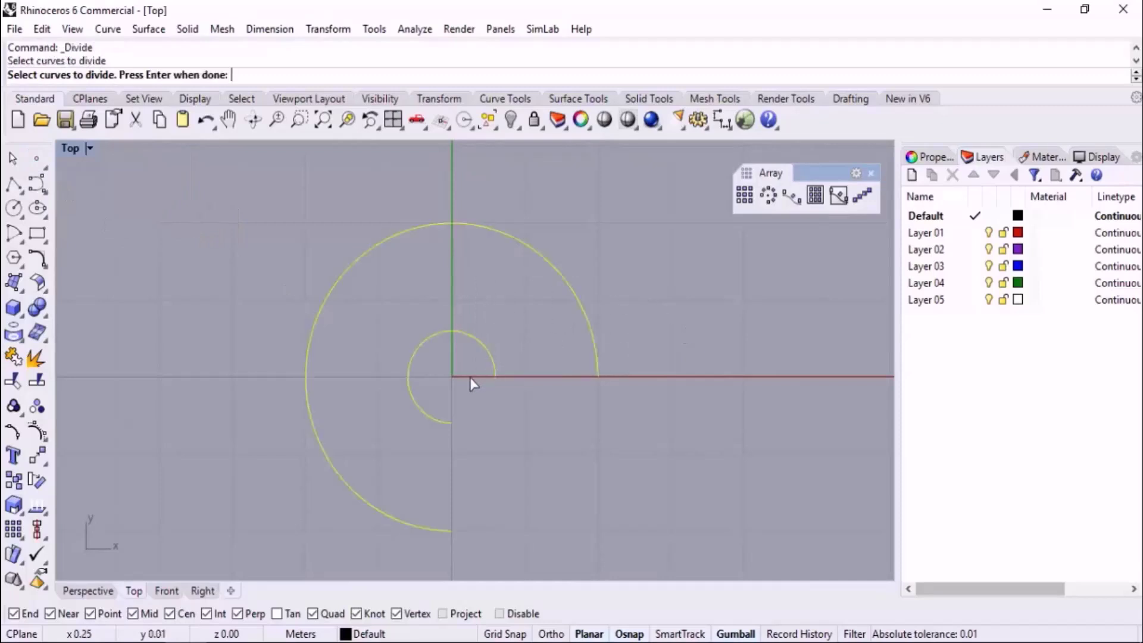
key(Return)
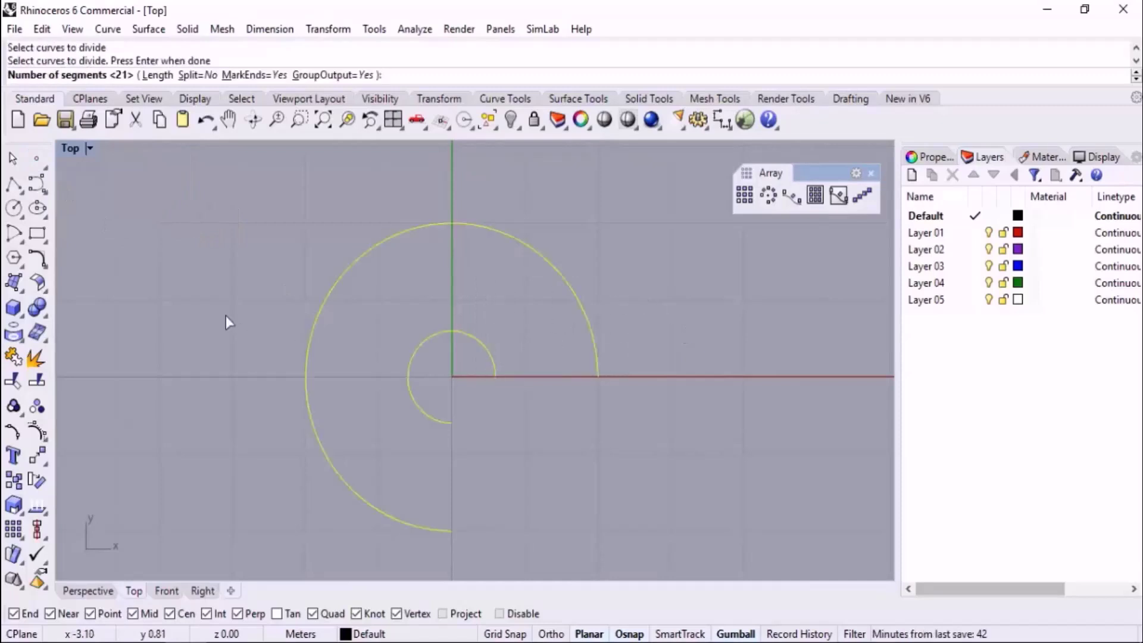
text(20)
key(Return)
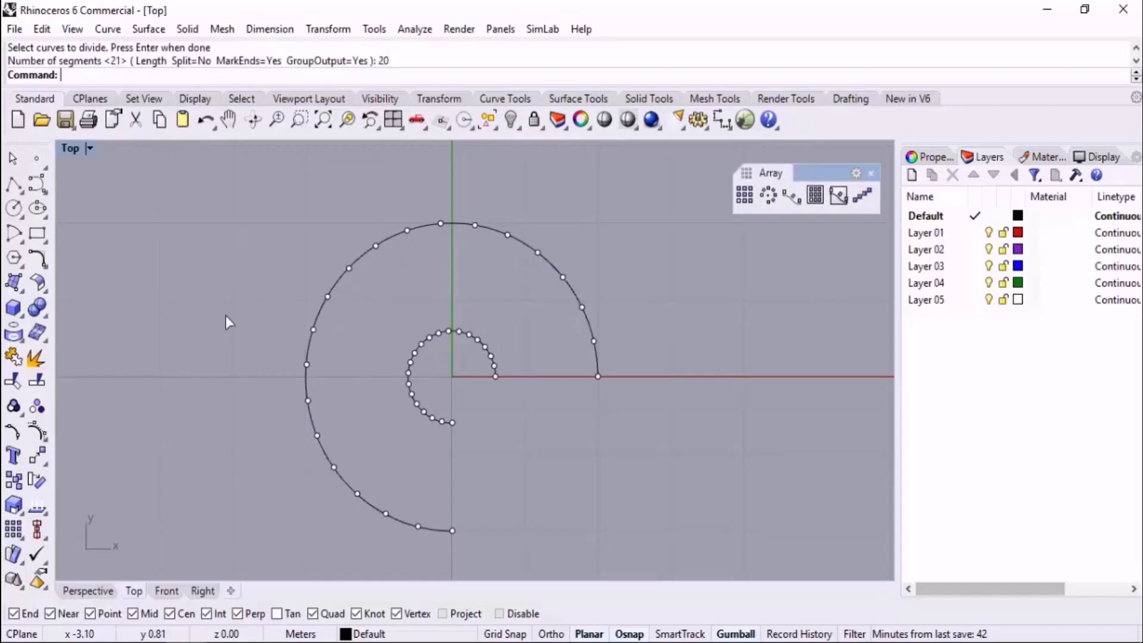
- Draw two straight lines bounding the first tread, joining the first and second division points of the inner arc to those of the outer arc
scroll(622, 352, up, 3)
scroll(616, 359, up, 2)
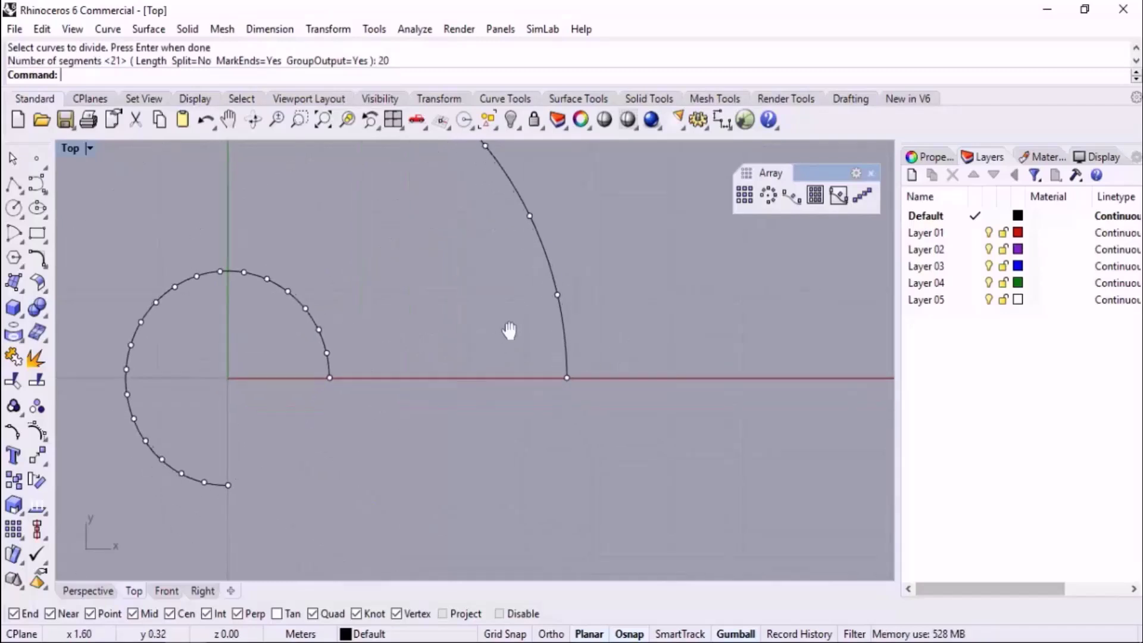
click(13, 184)
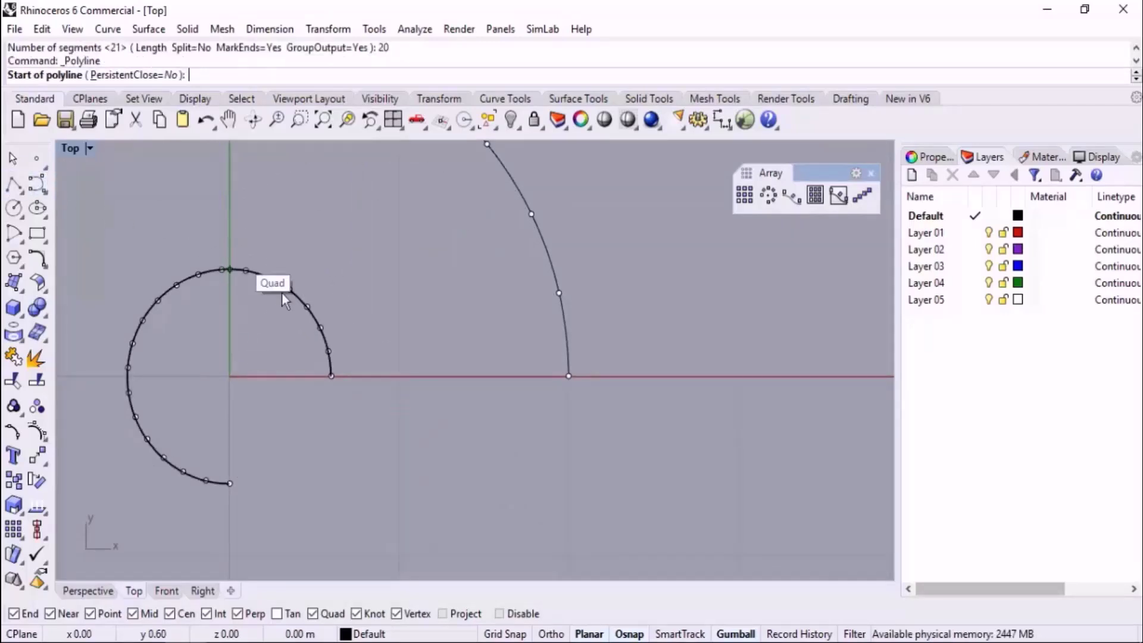
click(328, 351)
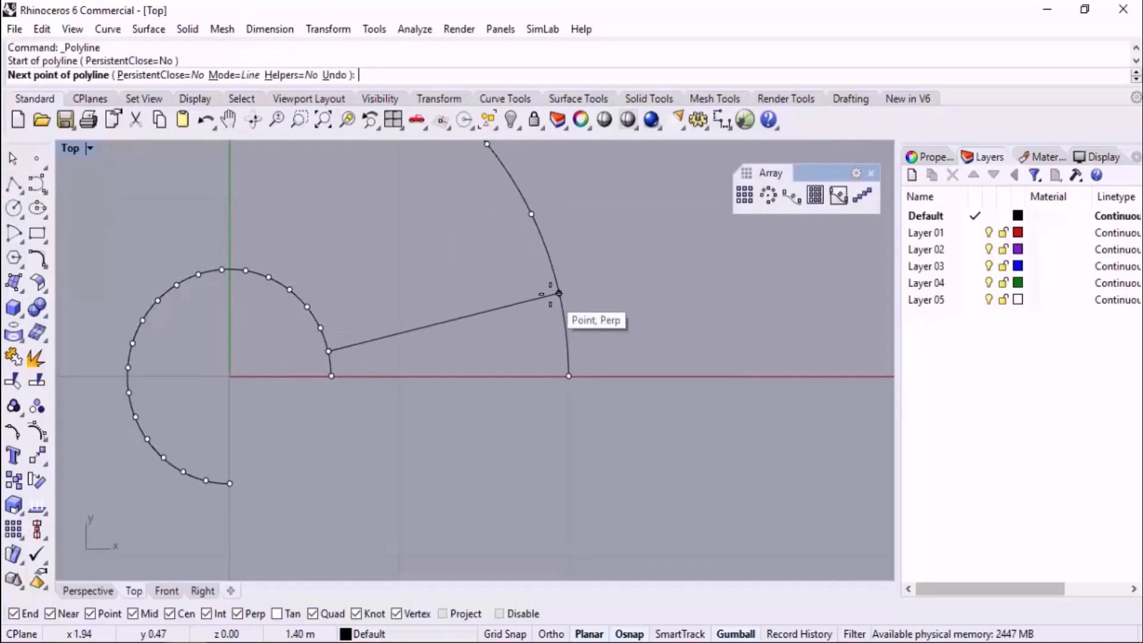
click(556, 293)
key(Return)
key(Return)
click(331, 376)
click(568, 376)
key(Return)
- Trim the inner and outer arc segments just beyond the first tread, using all curves and points as cutting objects
scroll(642, 431, down, 4)
text(Trim)
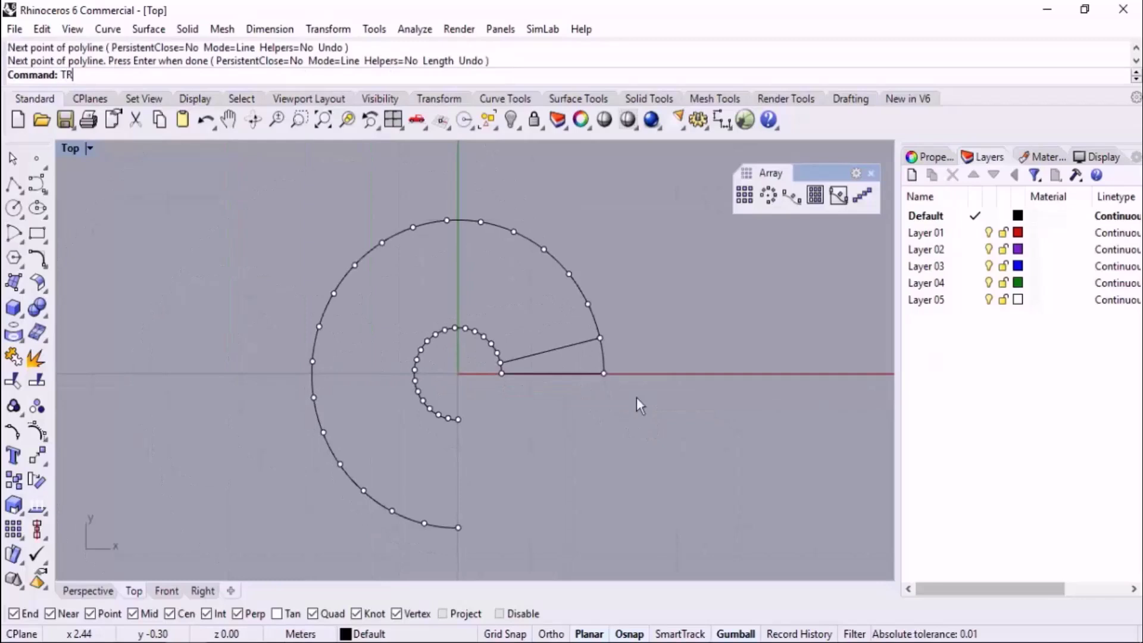
key(Return)
scroll(634, 374, up, 2)
drag(648, 265, 377, 454)
scroll(635, 306, up, 2)
key(Return)
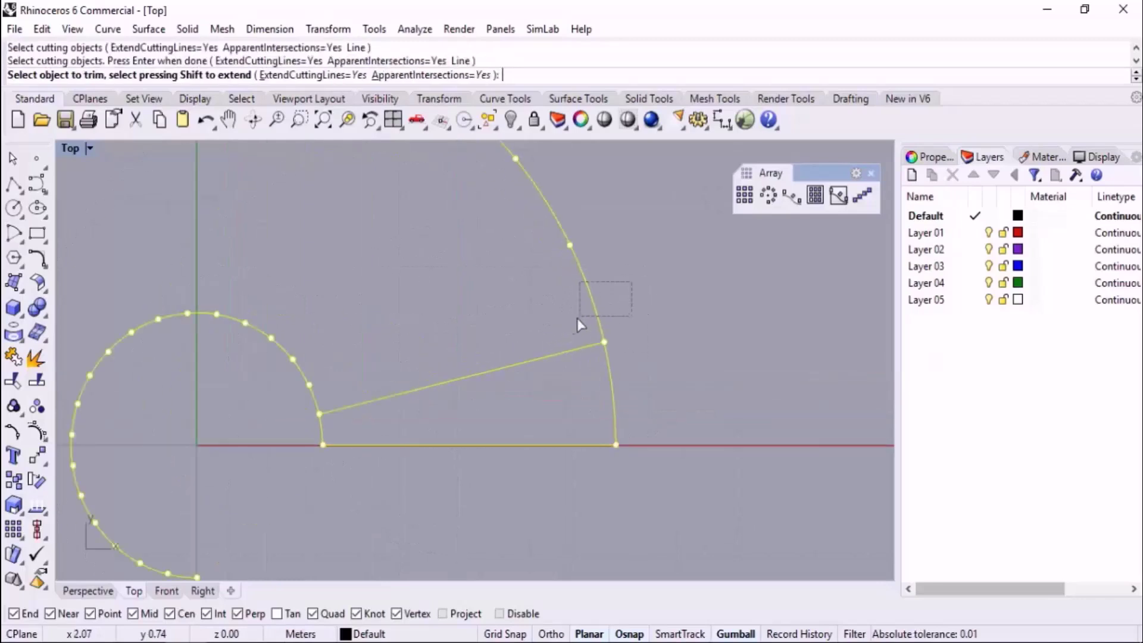
click(592, 296)
click(314, 398)
scroll(517, 360, down, 5)
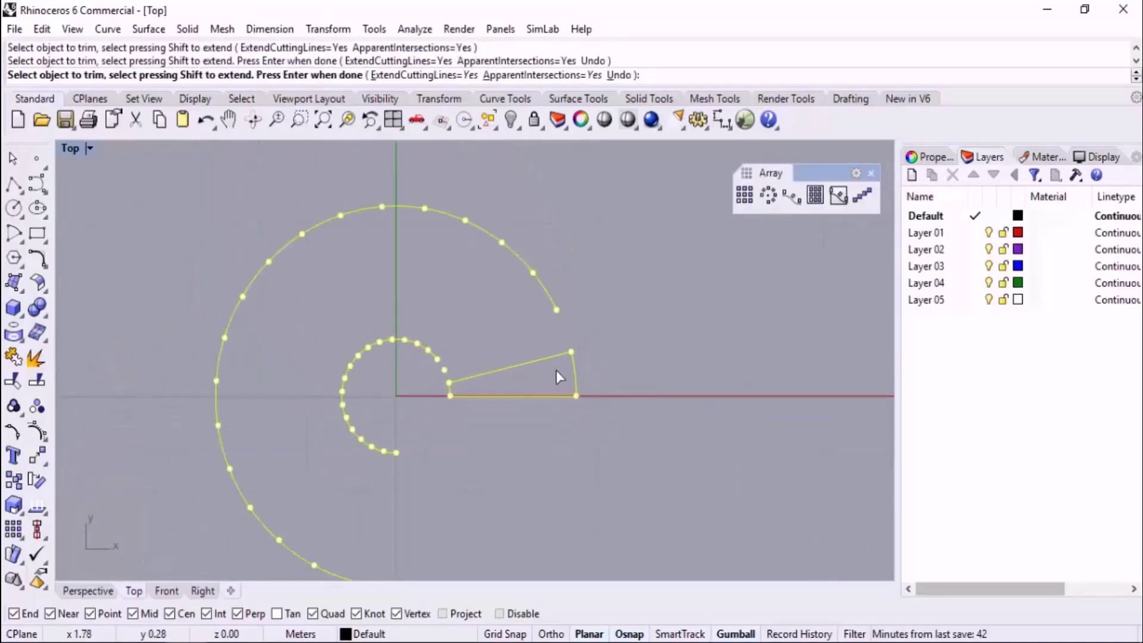
key(Return)
- Delete the remaining arcs and all division points, keeping only the first tread's outline
drag(479, 527, 331, 233)
key(Delete)
scroll(625, 339, up, 3)
scroll(462, 395, up, 2)
right_drag(461, 394, 643, 322)
scroll(642, 321, down, 3)
right_drag(592, 359, 592, 358)
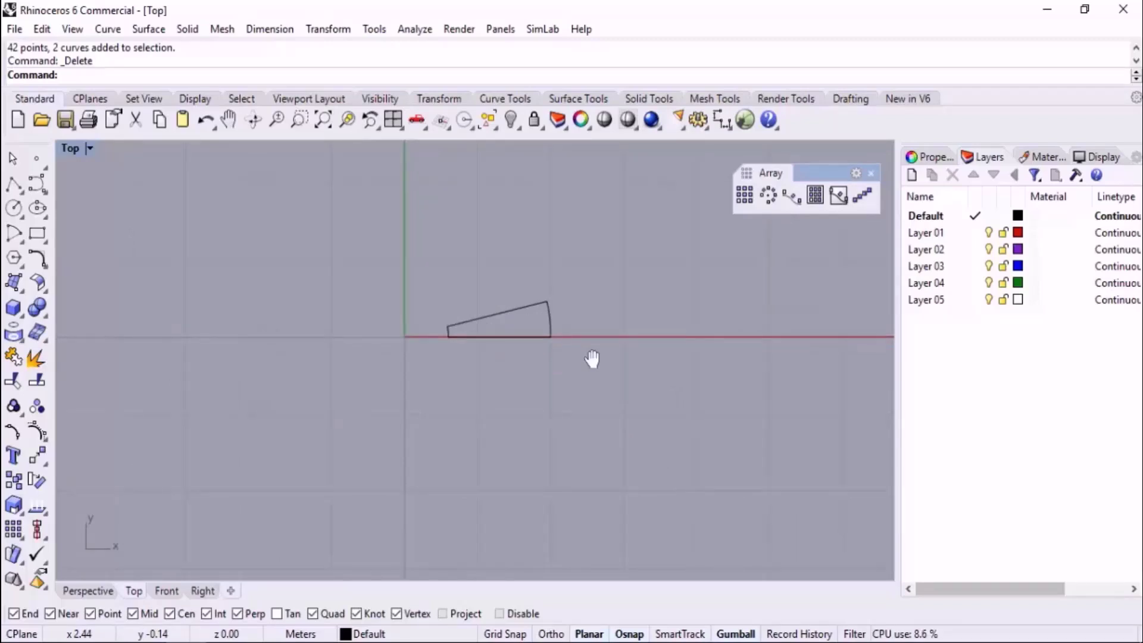
- Switch to the perspective view and check the tread thickness and storey height in the reference image
click(88, 590)
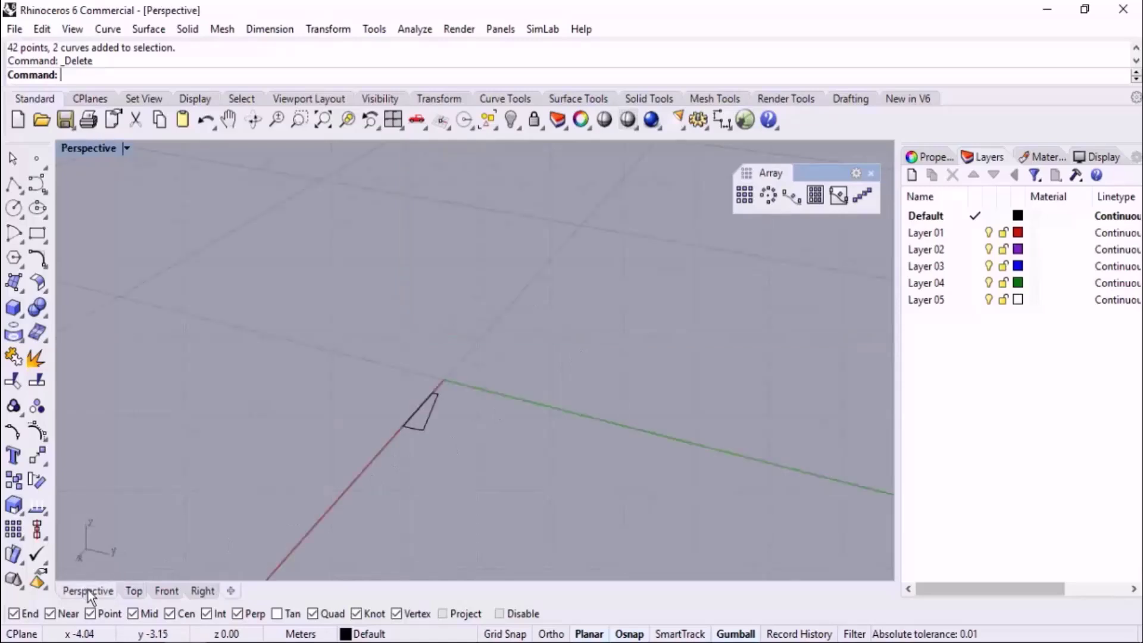
right_drag(334, 498, 410, 516)
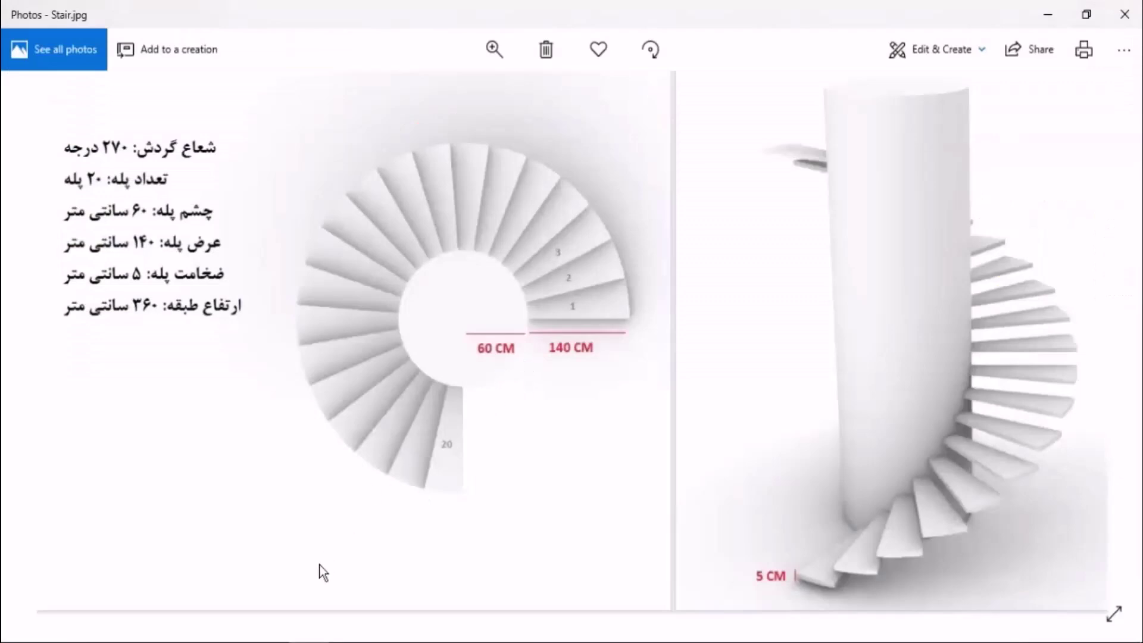
key(alt+Tab)
right_drag(427, 493, 431, 367)
right_drag(648, 426, 581, 427)
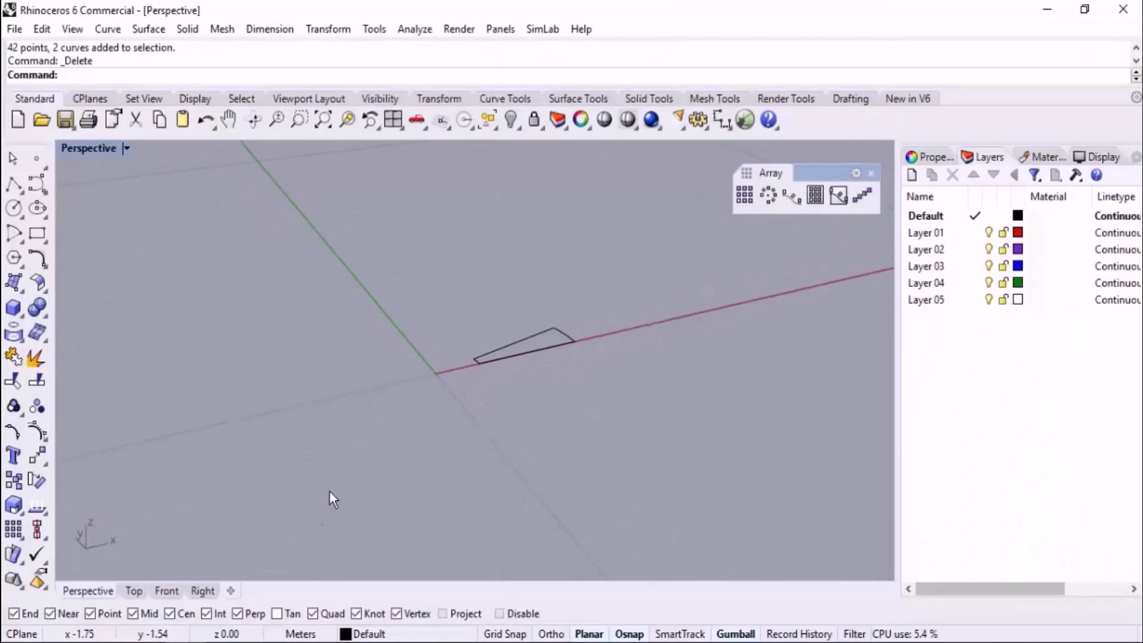
key(alt+Tab)
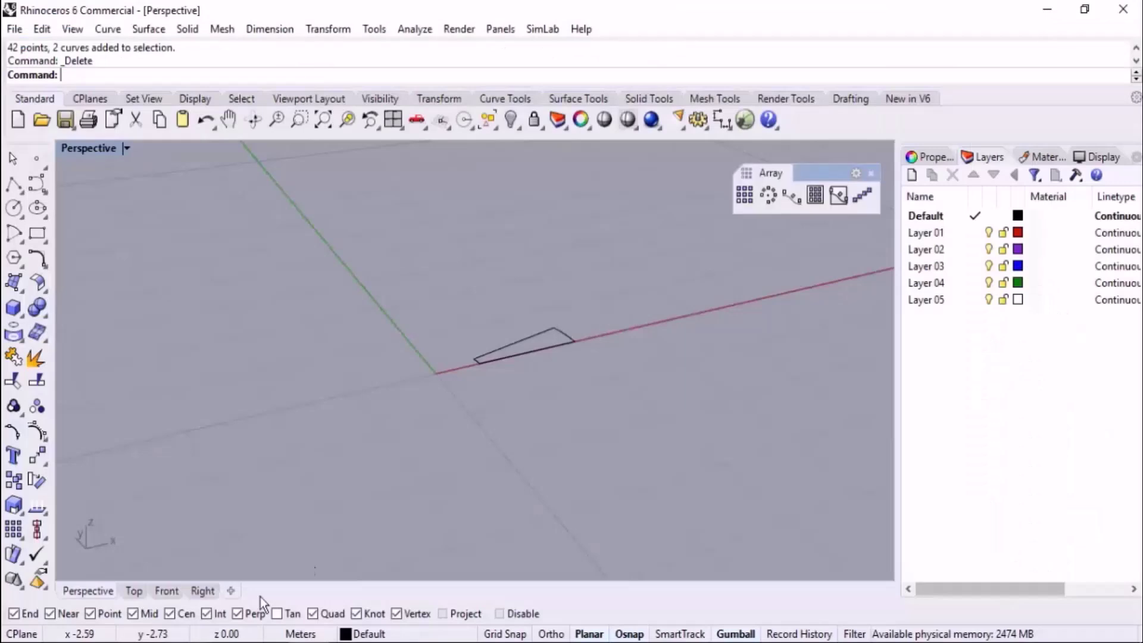
- Try extruding the tread outline 0.05 m downward as a solid, and undo the extrusion
right_drag(417, 506, 597, 316)
drag(619, 291, 390, 393)
middle_click(356, 312)
click(337, 350)
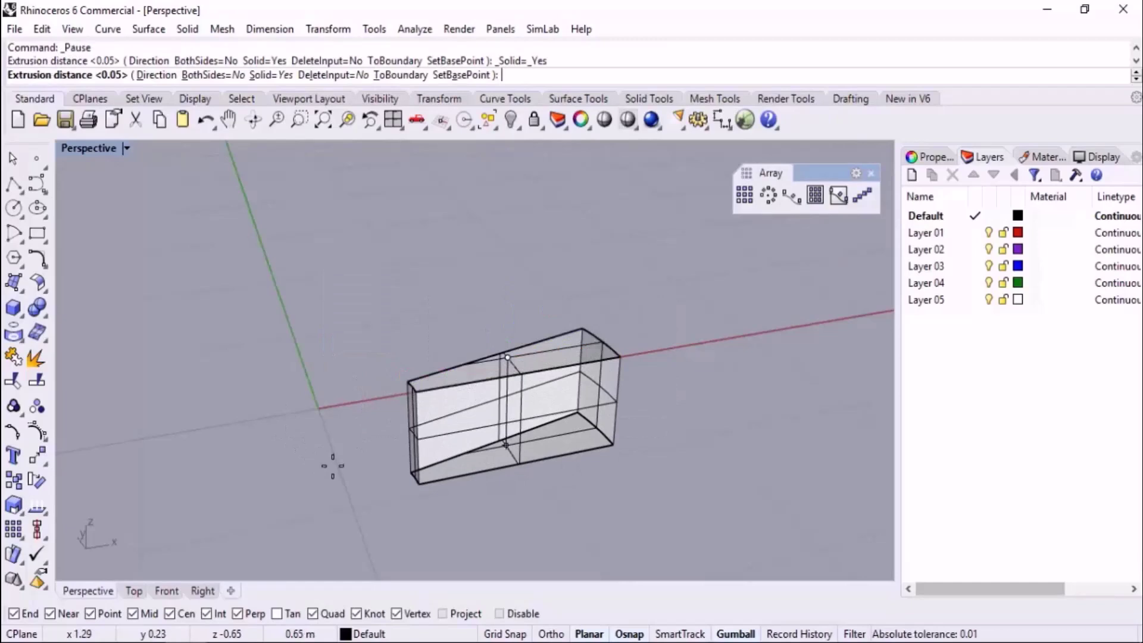
right_drag(377, 439, 598, 346)
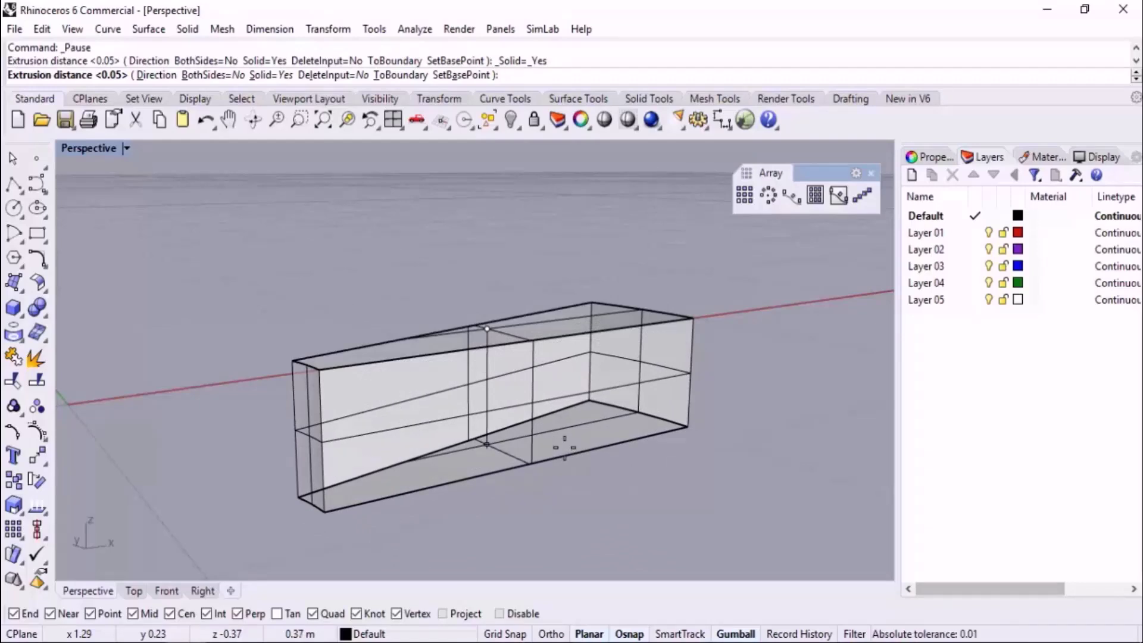
text(.05)
key(Return)
right_drag(546, 466, 523, 434)
key(ctrl+z)
- Try extruding the tread outline 0.05 m upward as a solid, and undo it
middle_click(587, 426)
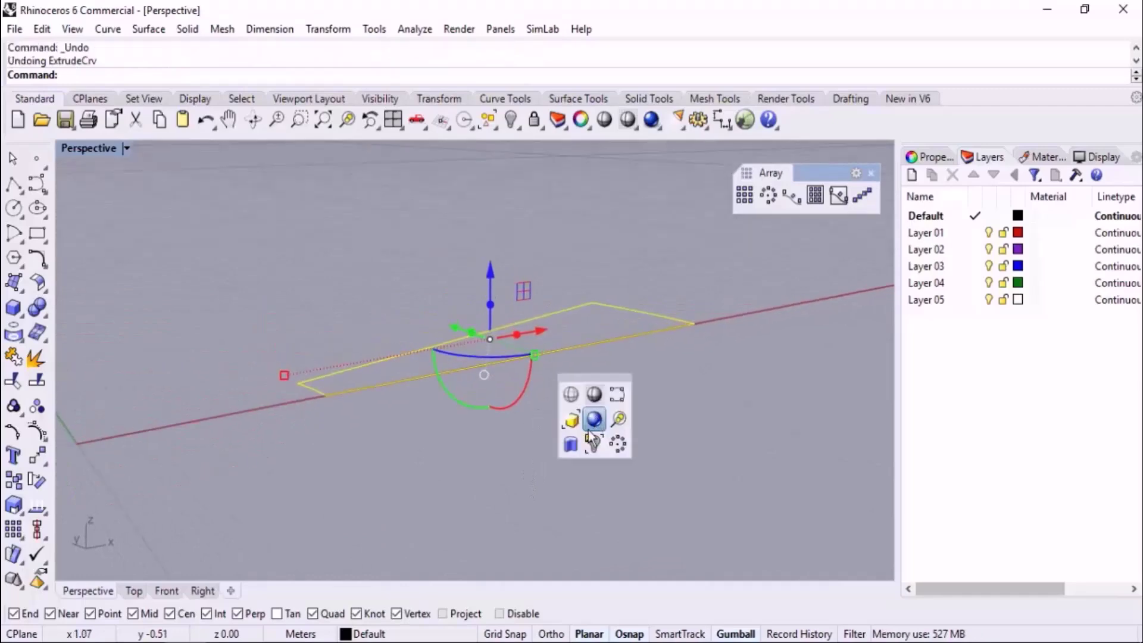
click(578, 449)
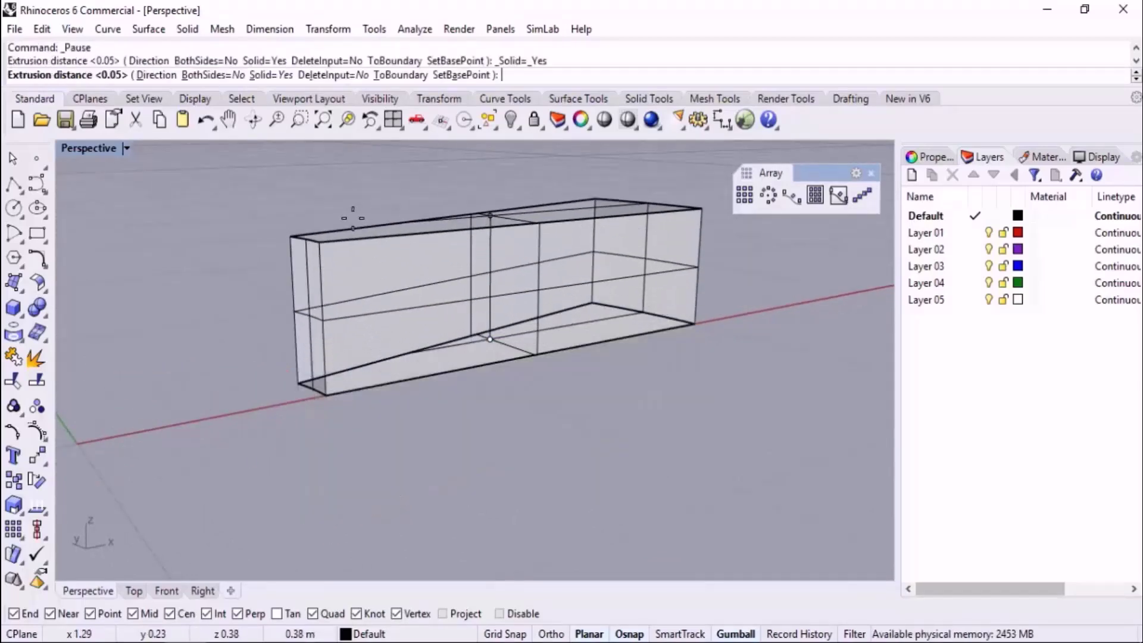
text(.05)
key(Return)
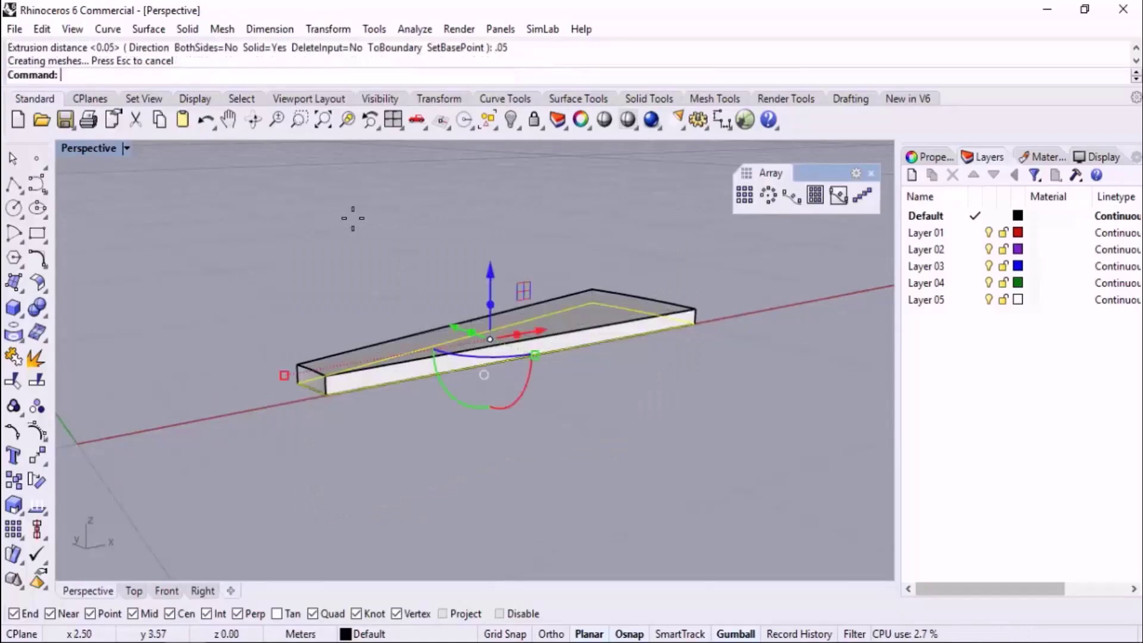
right_drag(551, 498, 562, 526)
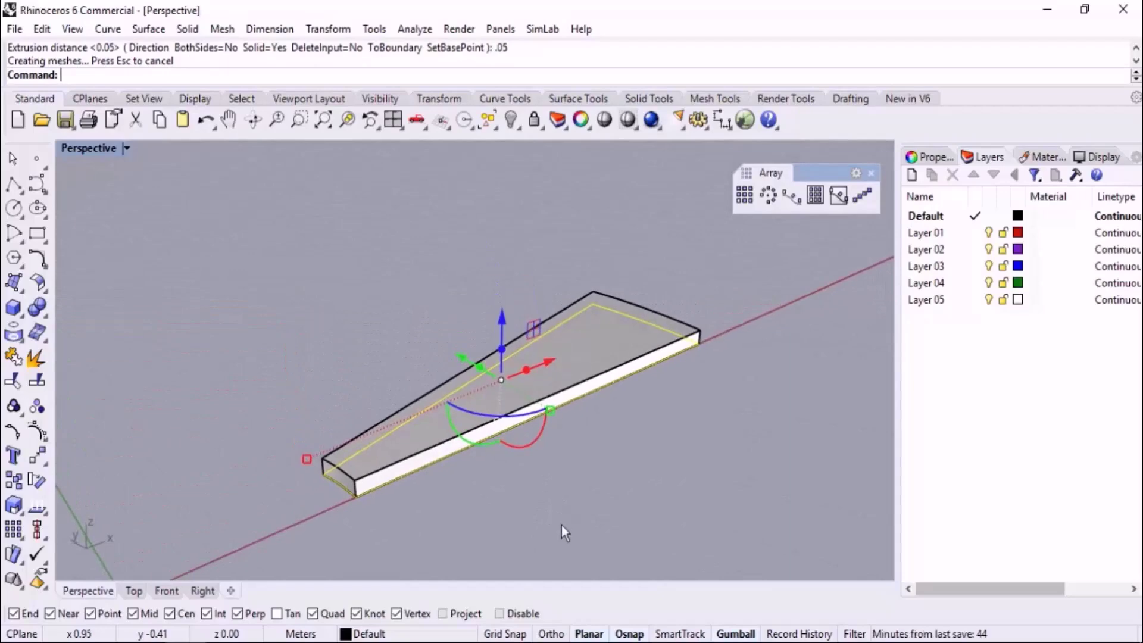
right_drag(562, 525, 653, 398)
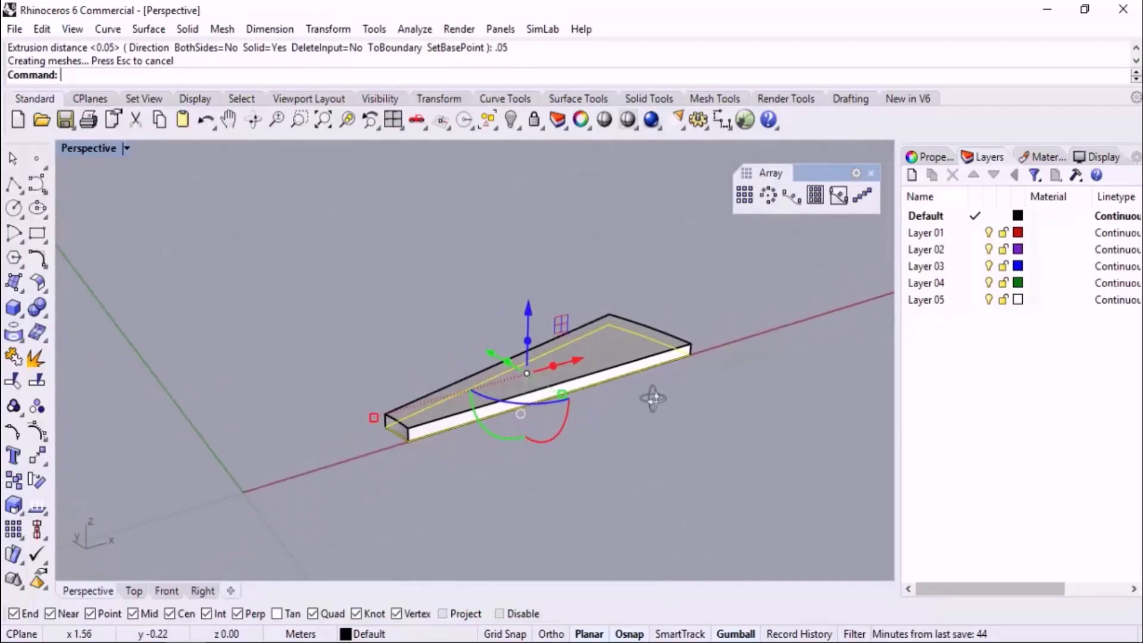
key(ctrl+z)
- Extrude the tread outline 0.05 m downward into a closed solid and clear the selection
middle_click(655, 413)
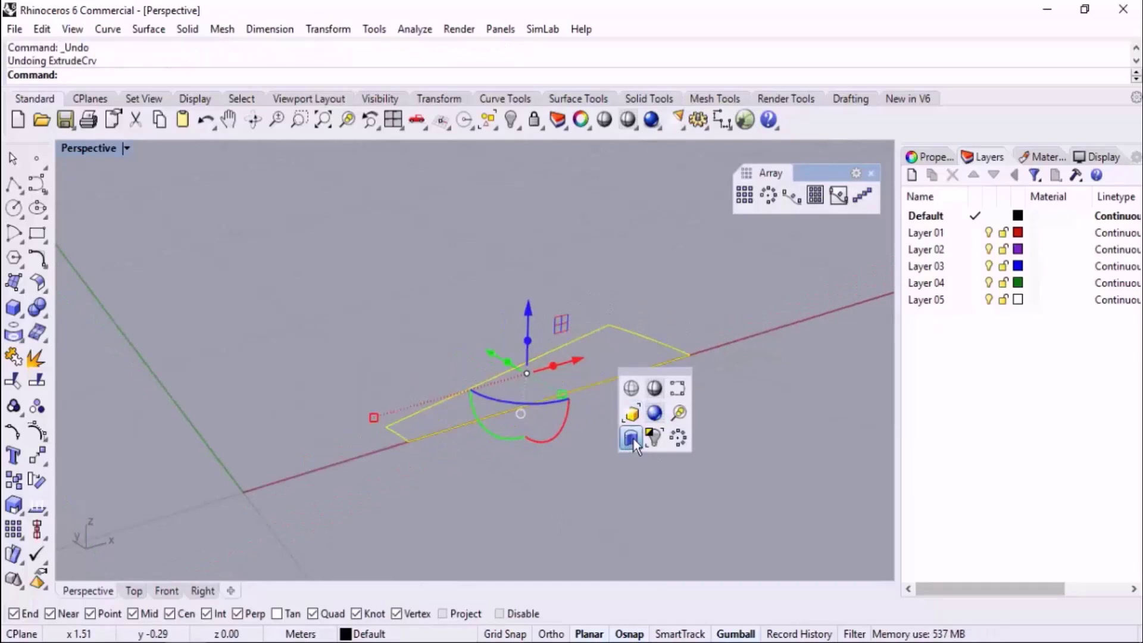
click(630, 438)
text(.05)
key(Return)
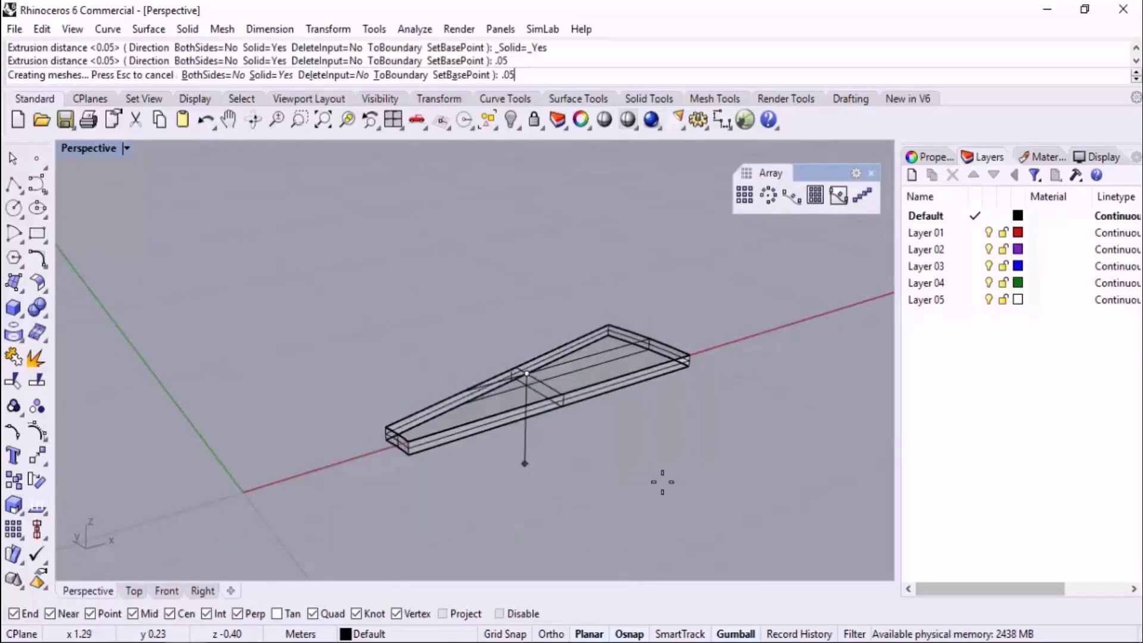
key(Escape)
scroll(654, 458, down, 3)
scroll(646, 439, down, 2)
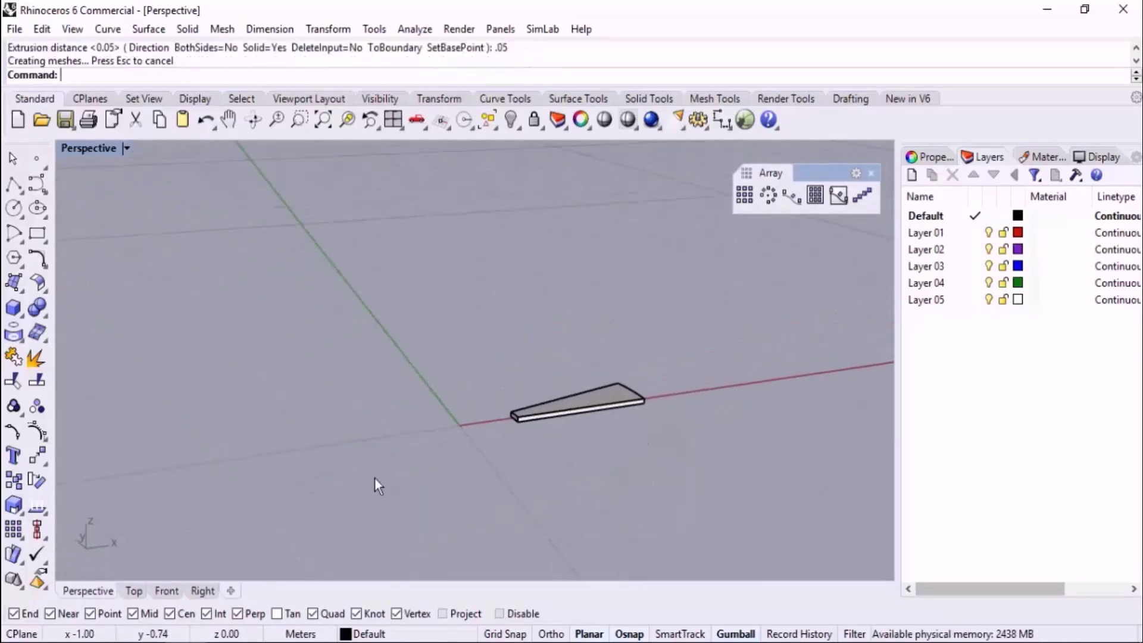
- Try a polar array of the tread about the origin with 20 items over 270 degrees and a 0.18 m Z offset, and undo it
click(134, 591)
scroll(528, 370, up, 2)
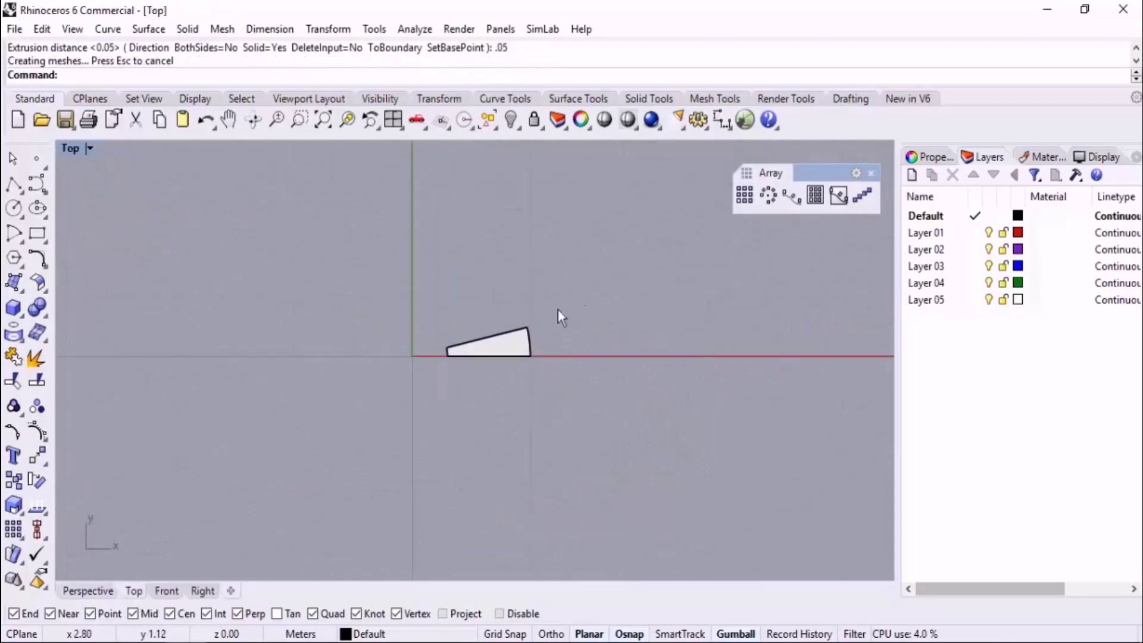
drag(558, 309, 391, 416)
click(769, 194)
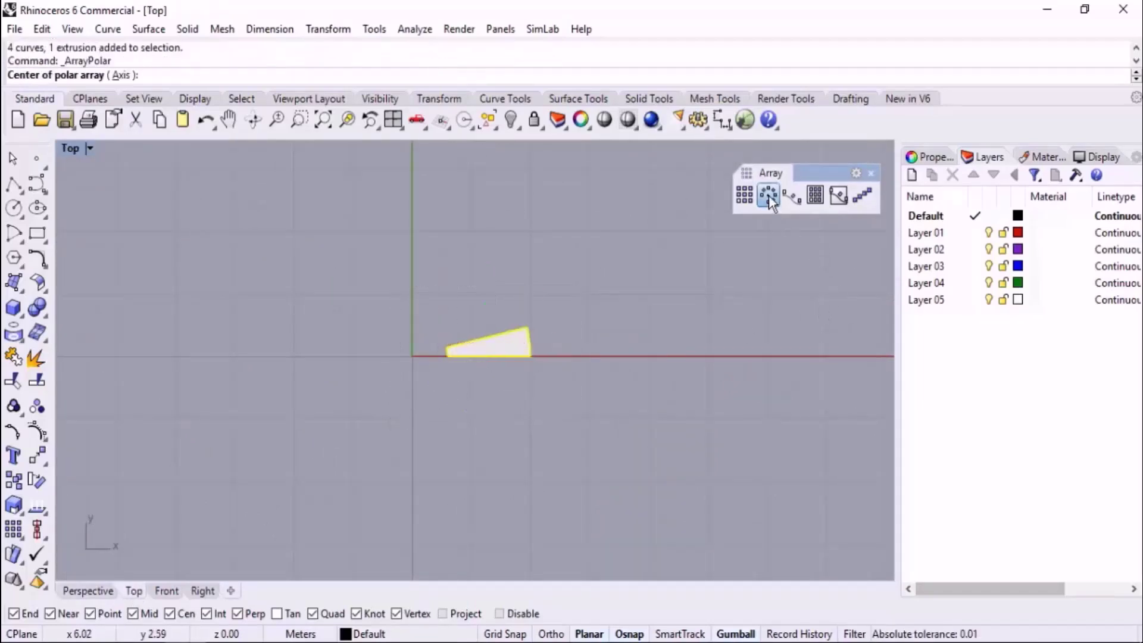
text(0)
key(Return)
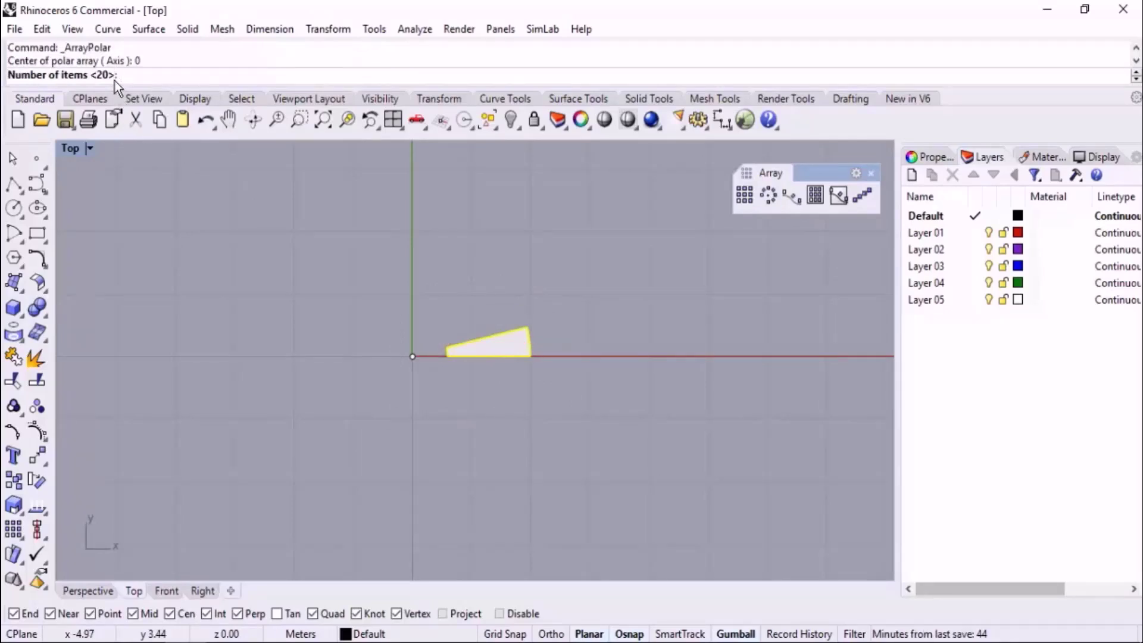
key(Return)
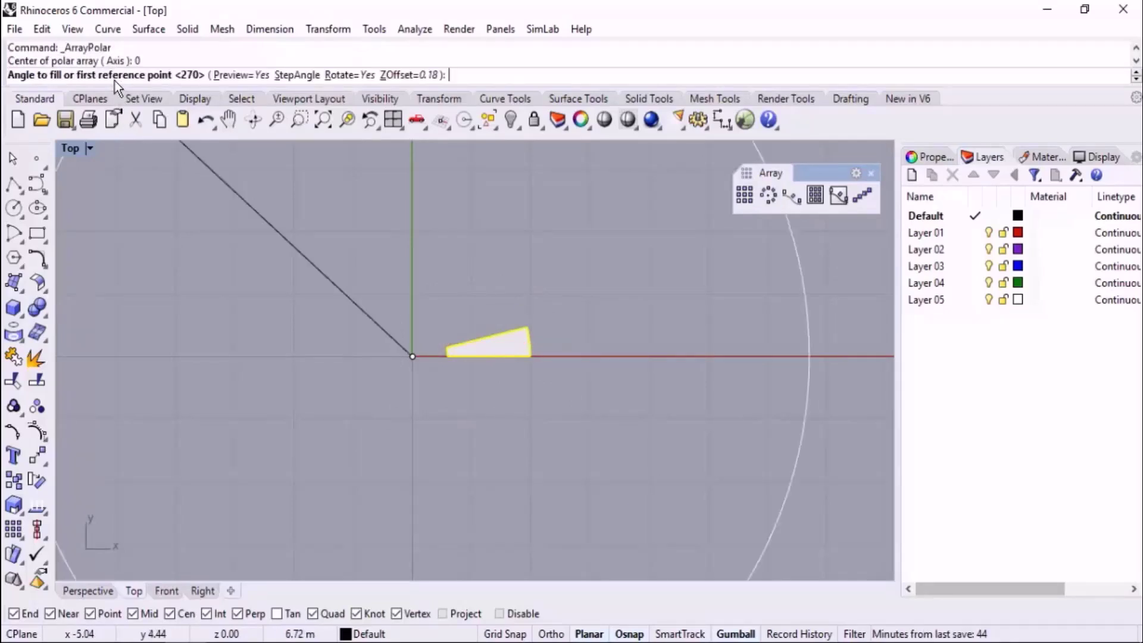
click(409, 75)
text(.18)
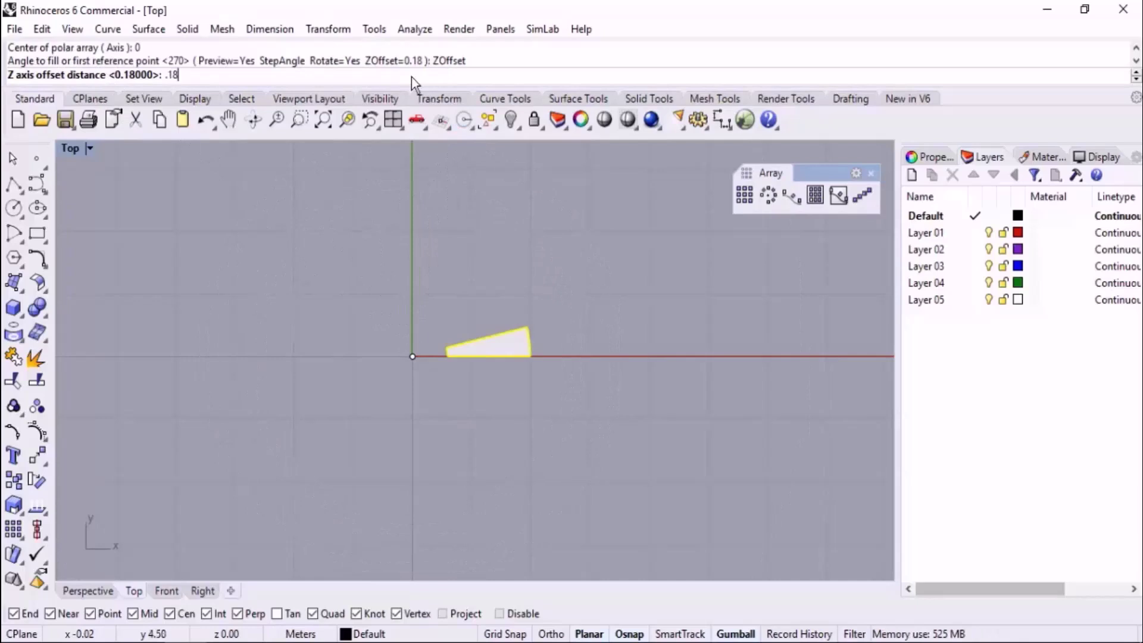
key(Return)
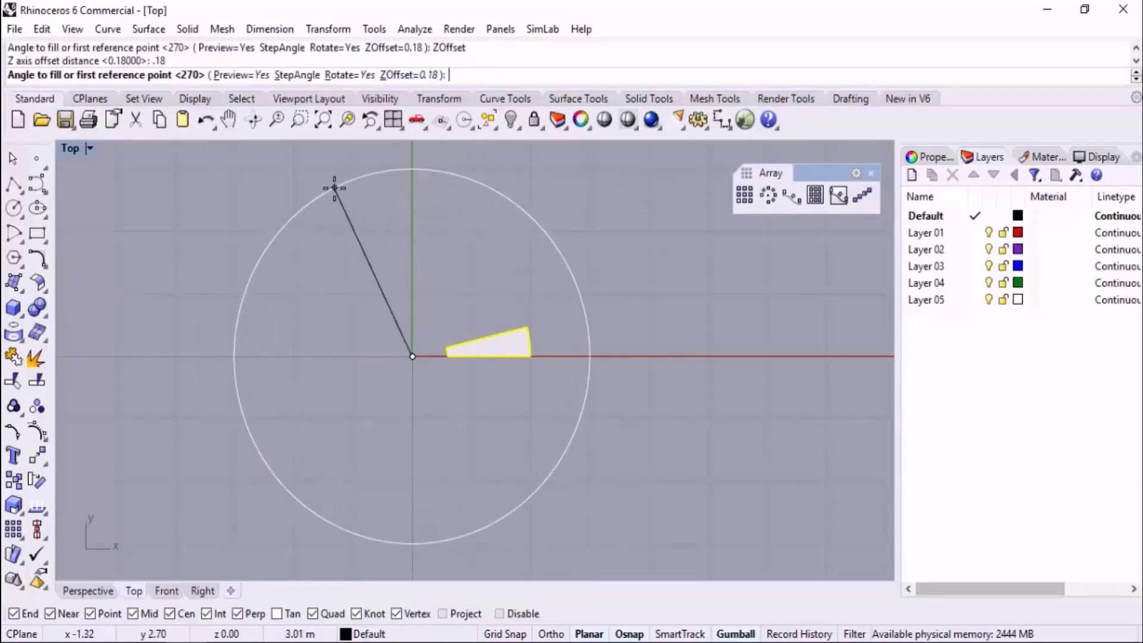
key(Return)
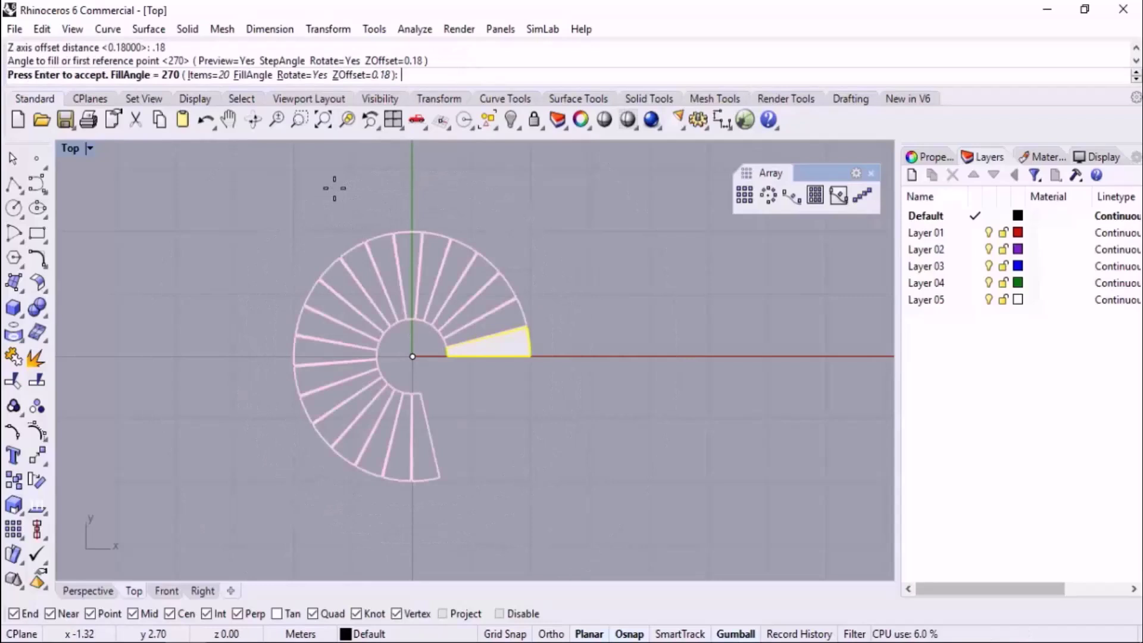
scroll(513, 317, up, 2)
key(ctrl+z)
key(ctrl+z)
- Set up a polar array of the tread about the origin with 20 items over 270 degrees and a 0.18 m Z offset
drag(617, 290, 333, 442)
right_drag(647, 274, 649, 306)
drag(631, 326, 374, 455)
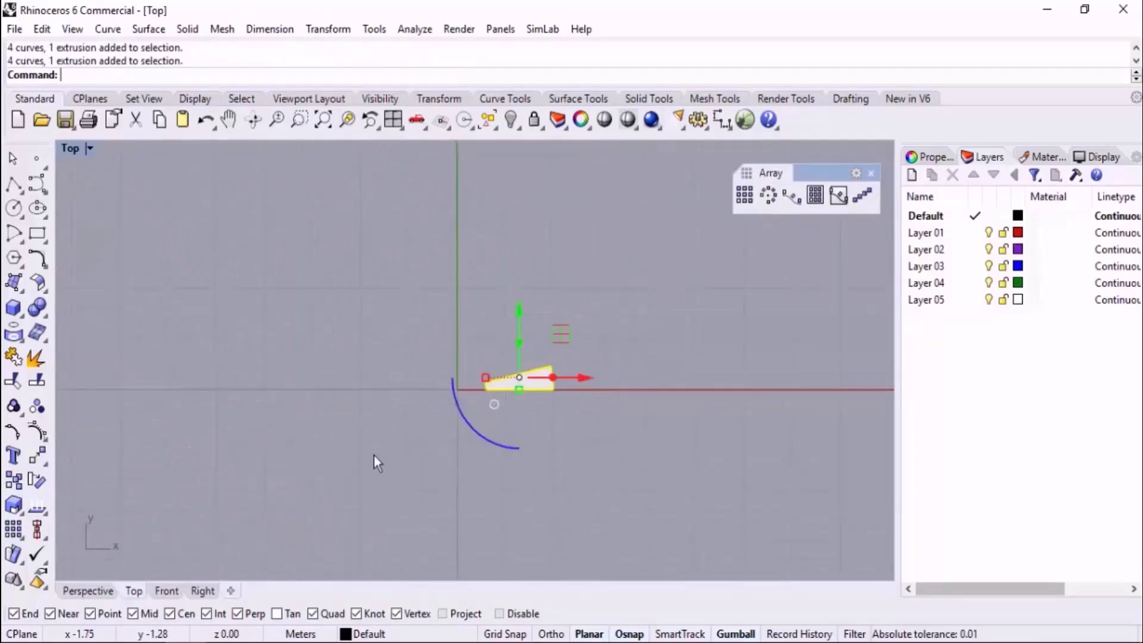
click(768, 196)
text(0)
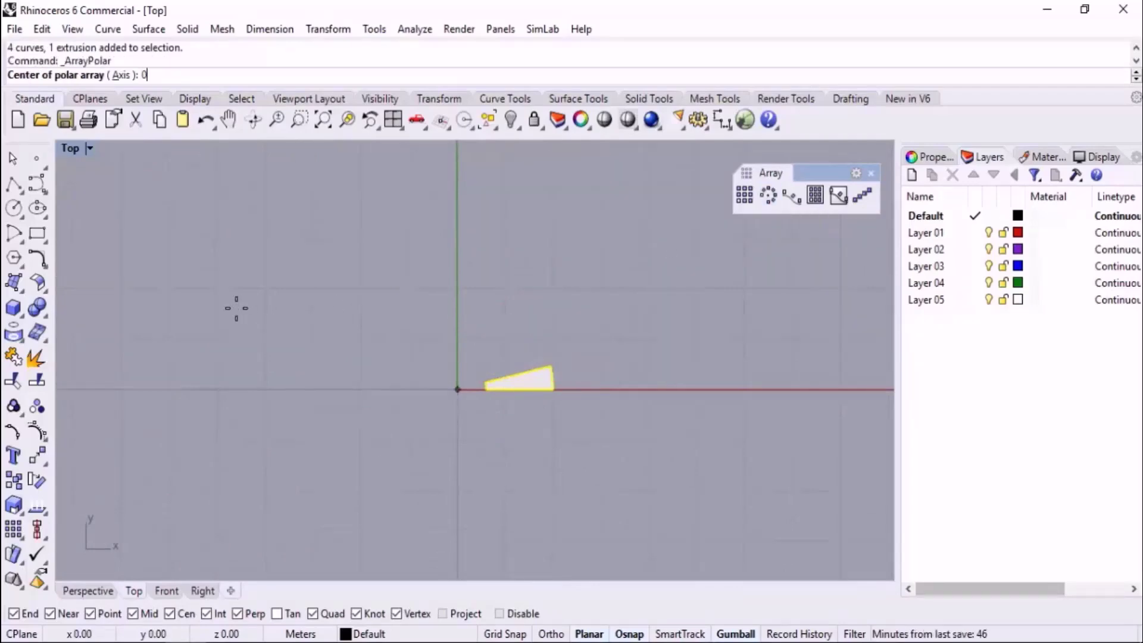
key(Return)
text(20)
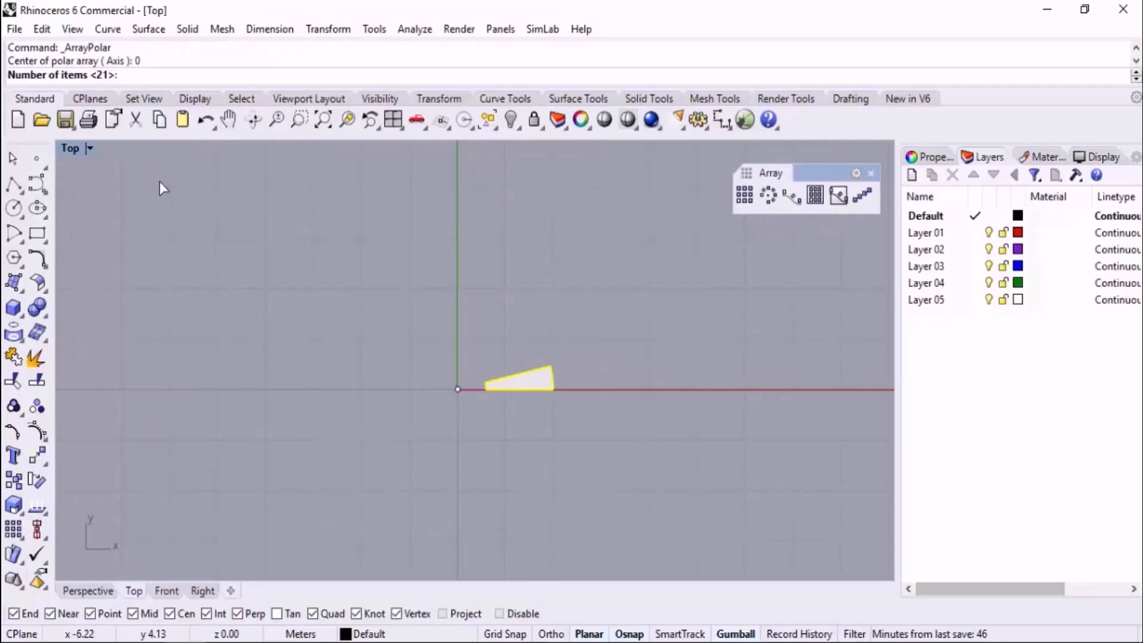
key(Return)
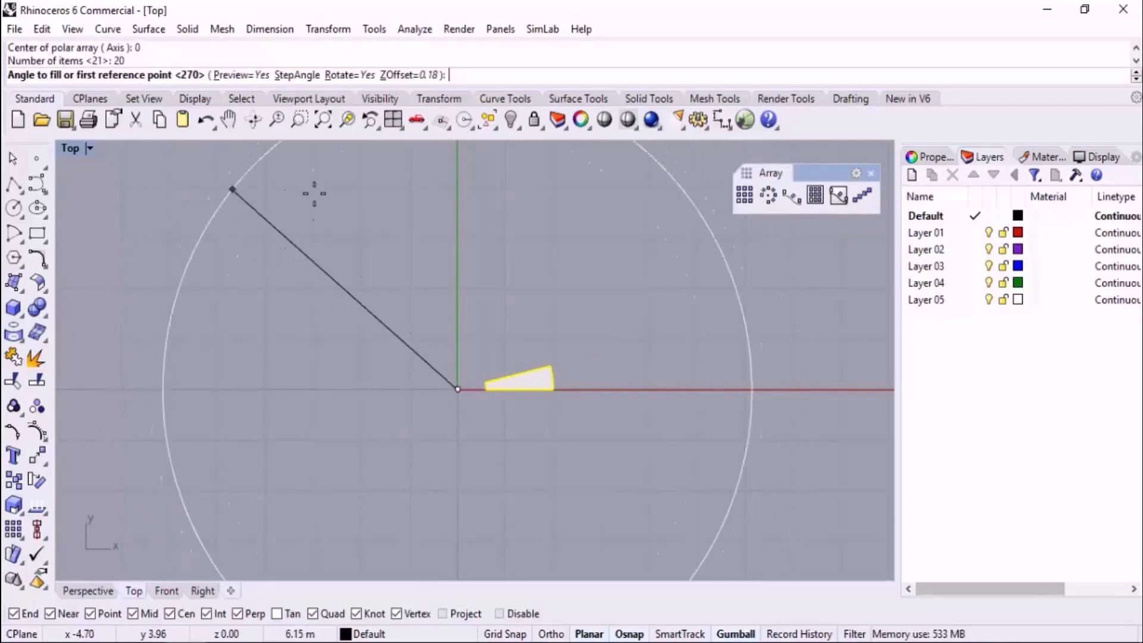
click(406, 73)
text(.18)
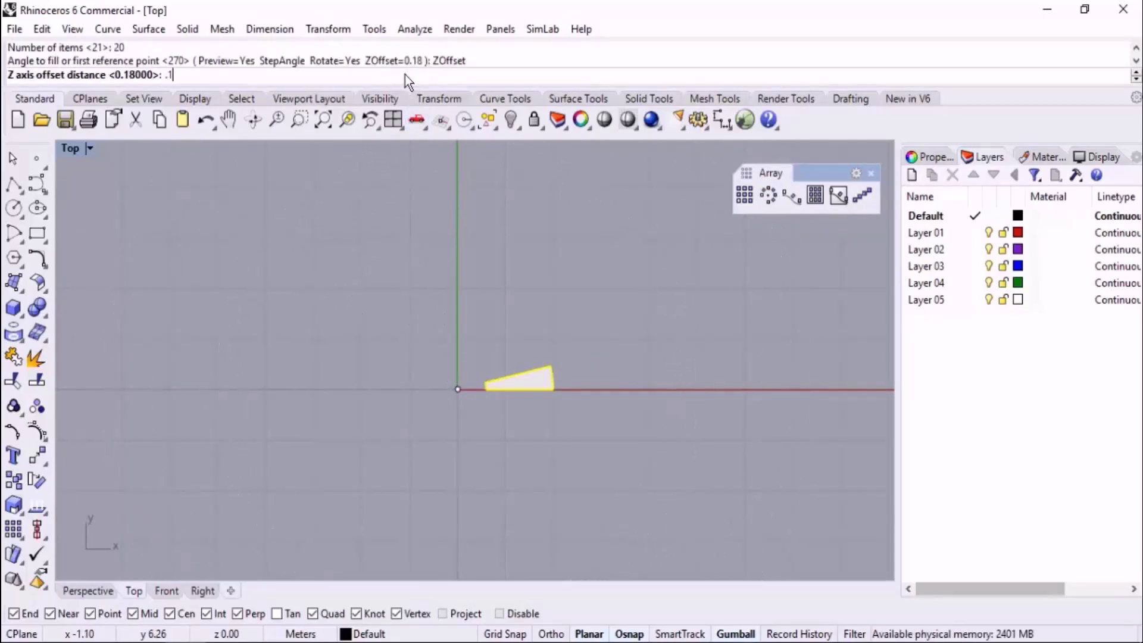
key(Return)
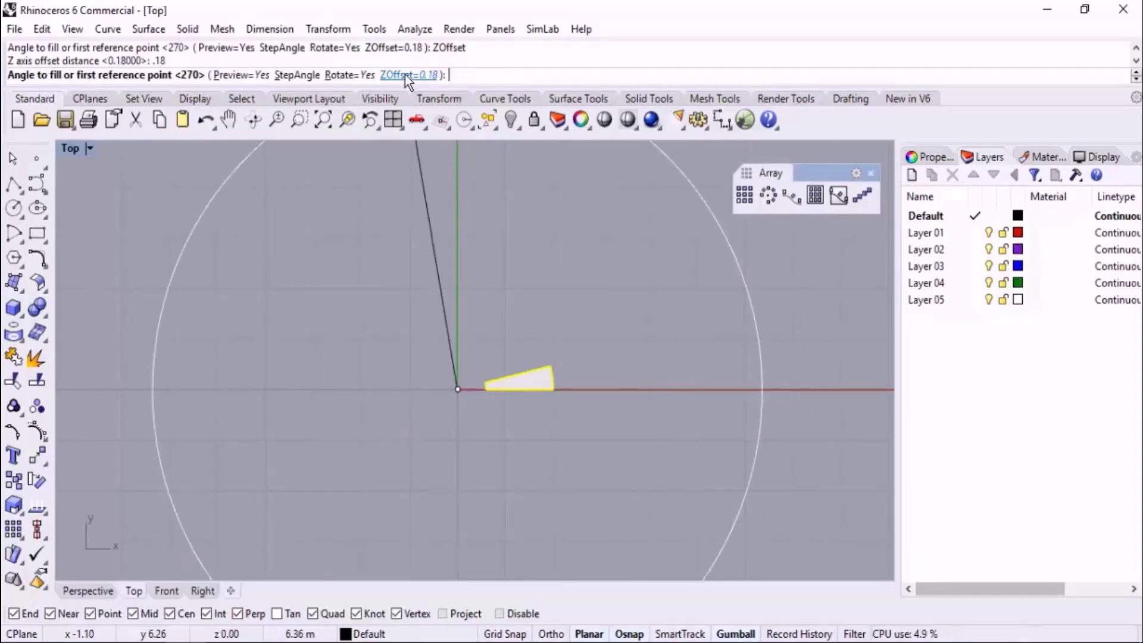
key(Return)
- Check the gaps between treads in the array preview, set the item count to 21, and accept the array
scroll(517, 314, up, 5)
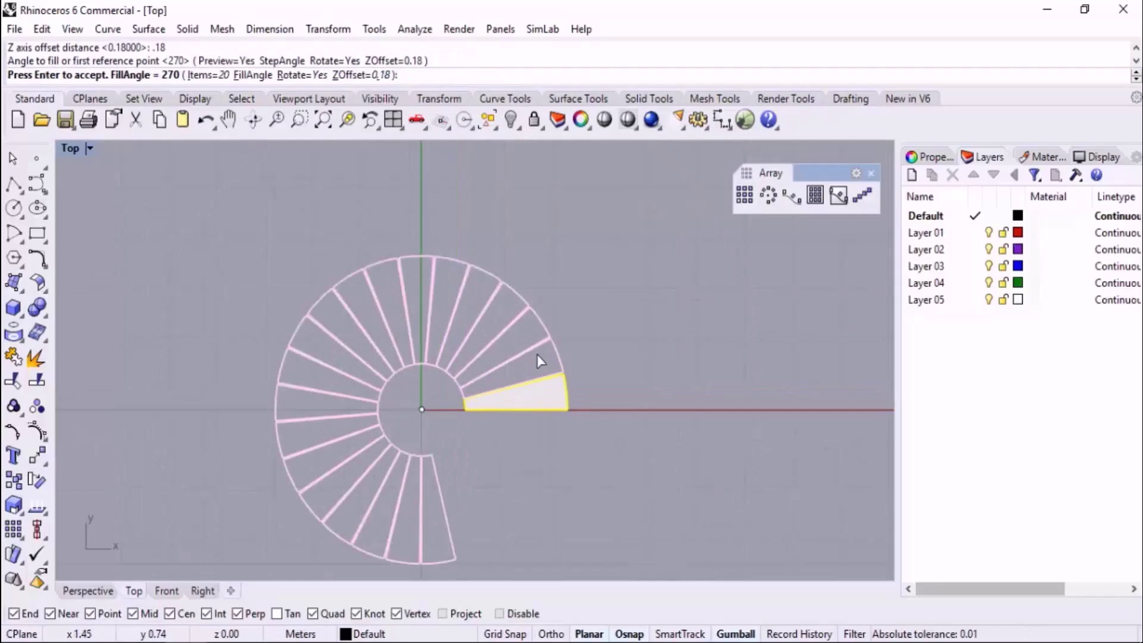
scroll(559, 326, down, 5)
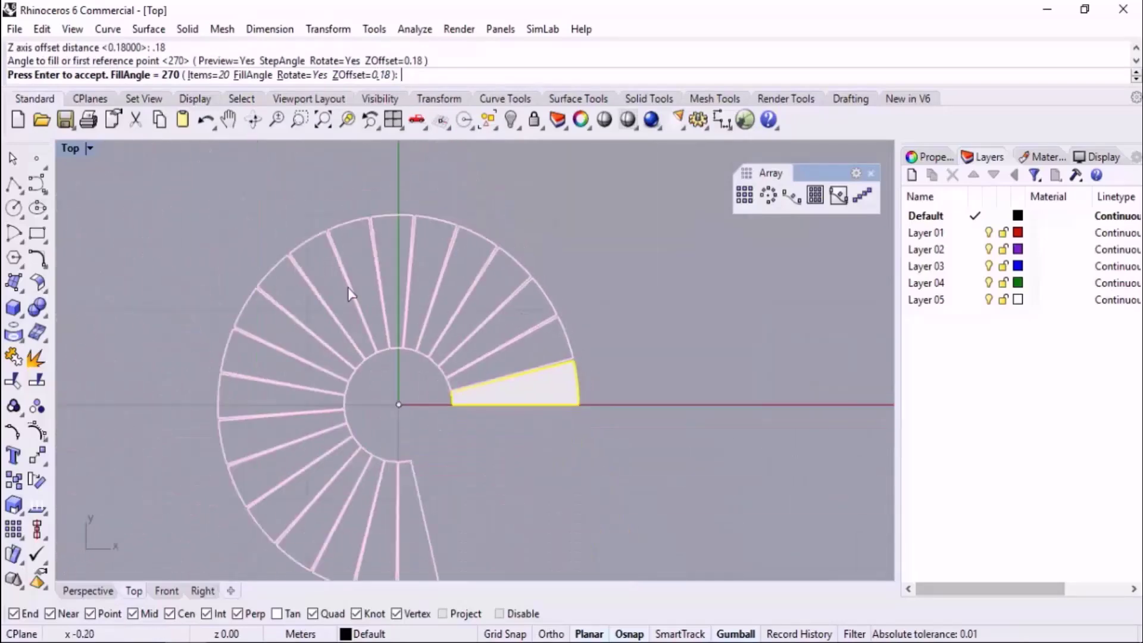
scroll(184, 301, up, 6)
scroll(253, 268, down, 4)
scroll(280, 330, down, 2)
scroll(363, 366, up, 1)
scroll(470, 321, up, 1)
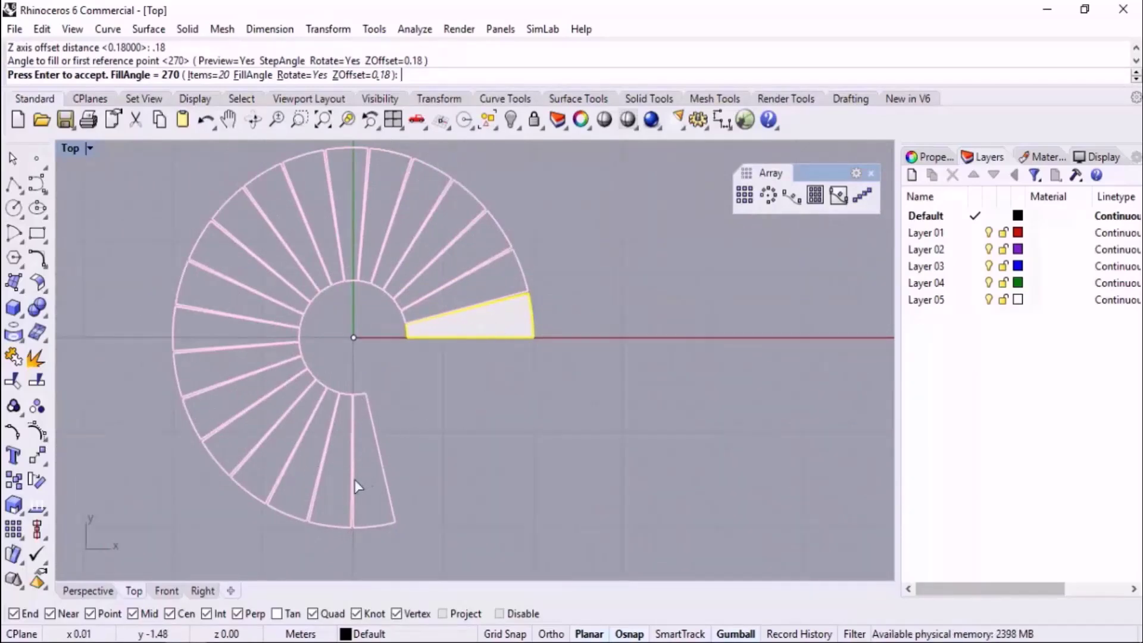
click(208, 75)
text(21)
key(Return)
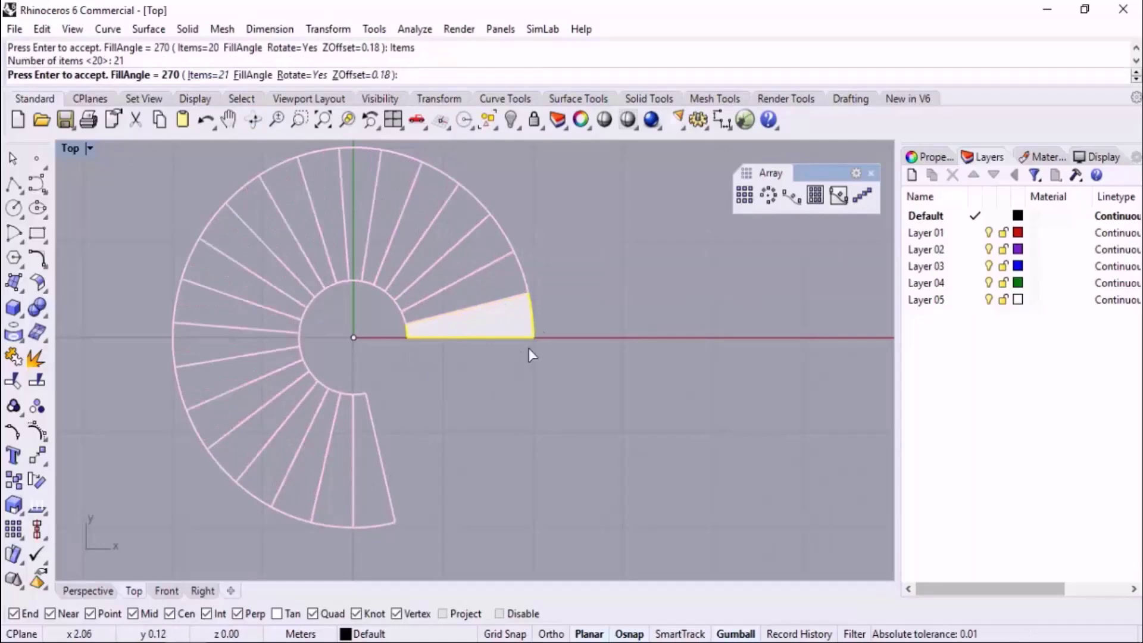
key(Return)
- Delete the extra last tread extending past the 270-degree sweep and view the staircase in perspective
click(433, 440)
drag(448, 462, 375, 536)
key(Delete)
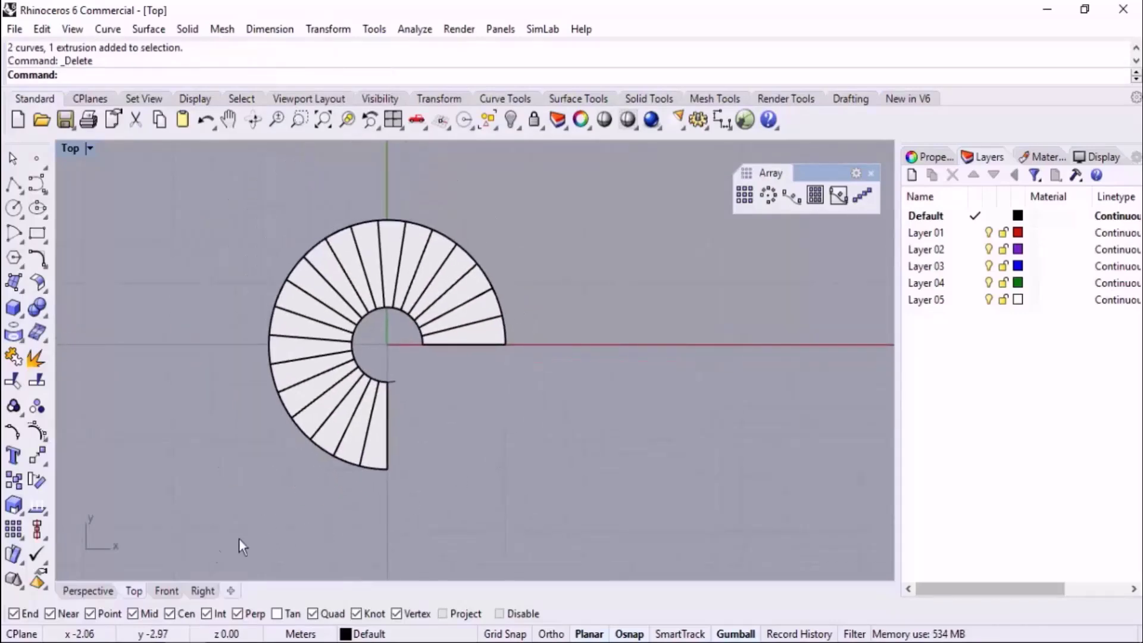
click(105, 591)
right_drag(403, 476, 554, 374)
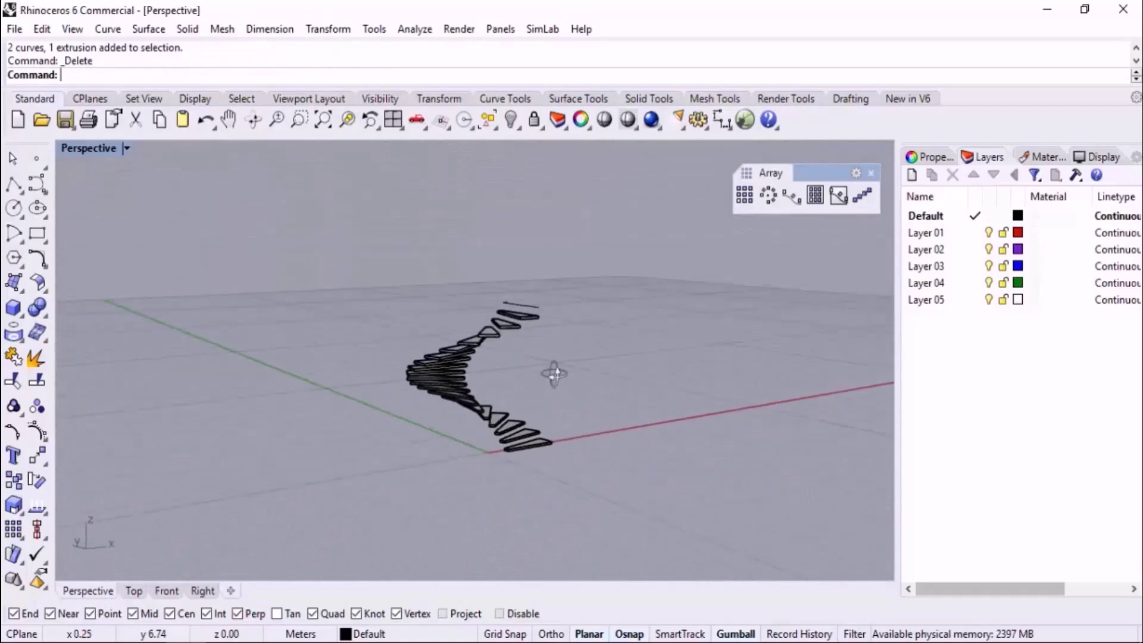
- Draw a circle centred on the origin with a 0.6 m radius along the treads' inner edge in the top view
click(136, 591)
scroll(399, 354, down, 2)
scroll(370, 311, up, 5)
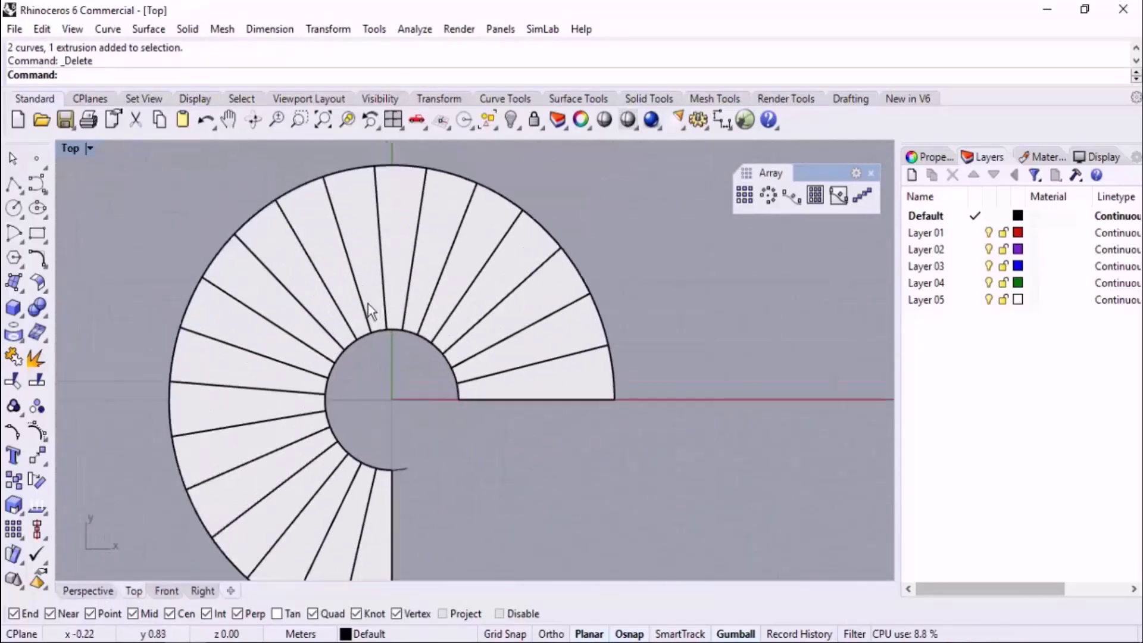
scroll(371, 311, down, 1)
click(16, 213)
text(0)
key(Return)
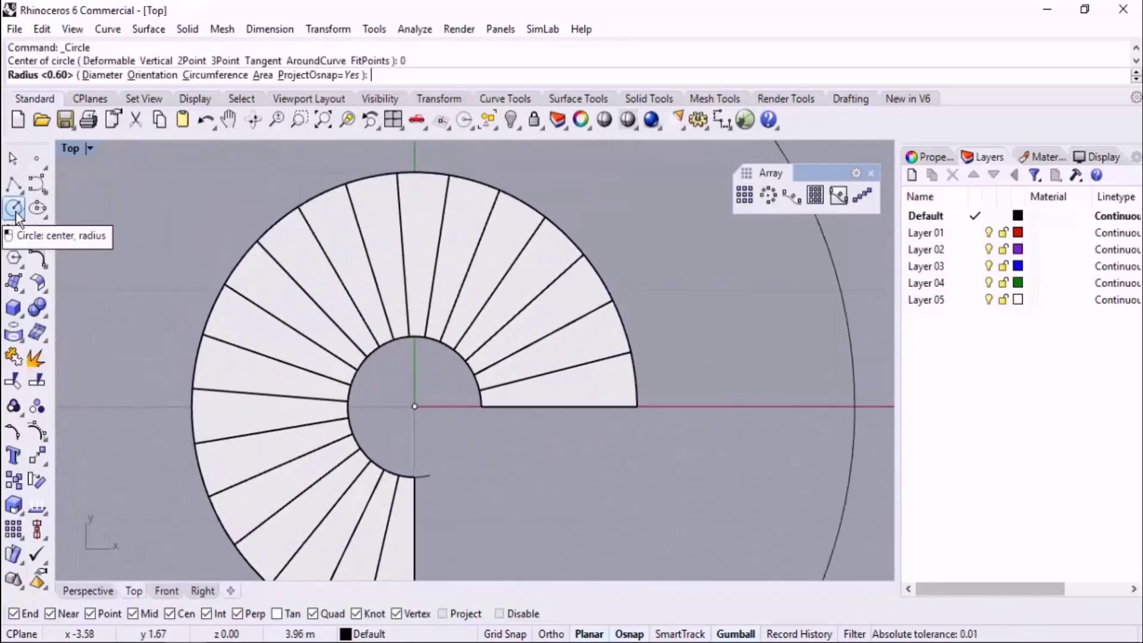
scroll(463, 429, up, 2)
scroll(462, 429, up, 1)
click(455, 449)
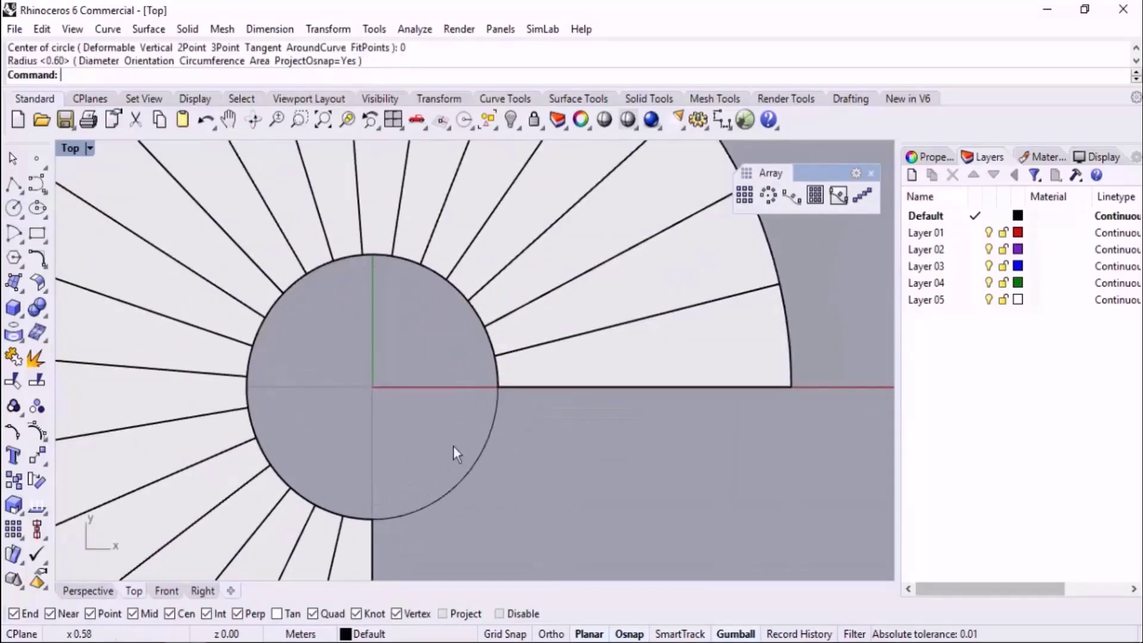
- Extrude the inner circle upward as a solid central column rising above the treads
click(83, 591)
click(479, 468)
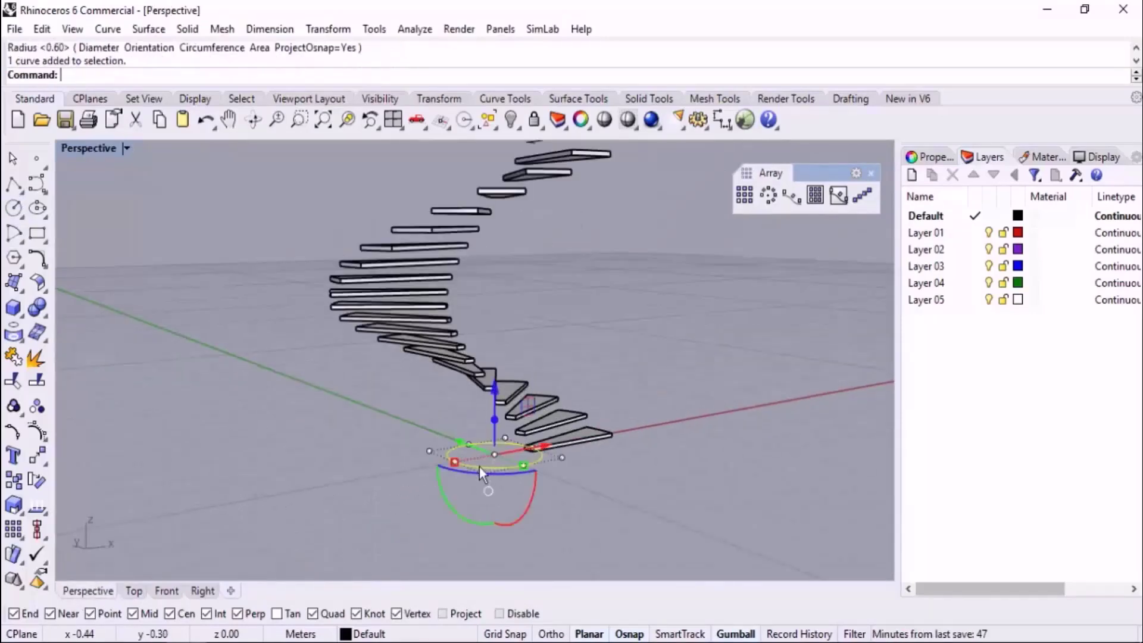
middle_click(301, 495)
click(283, 505)
right_drag(327, 530, 637, 383)
click(592, 317)
- Delete the leftover curve above the top tread
scroll(555, 290, up, 8)
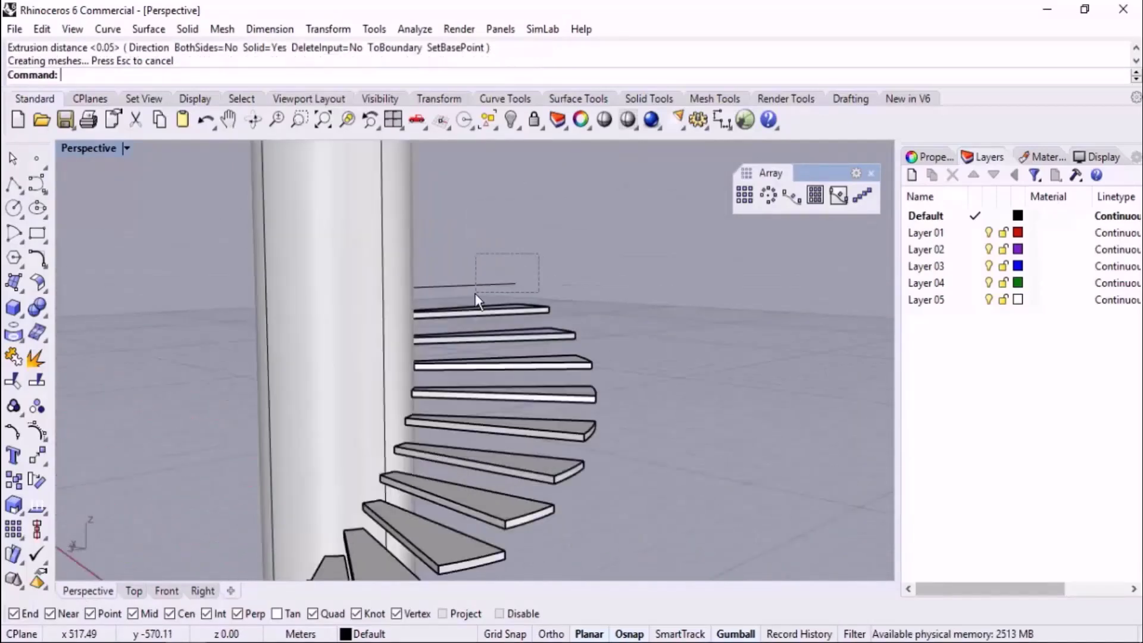
click(474, 292)
key(Delete)
scroll(533, 268, down, 8)
right_drag(533, 268, 555, 345)
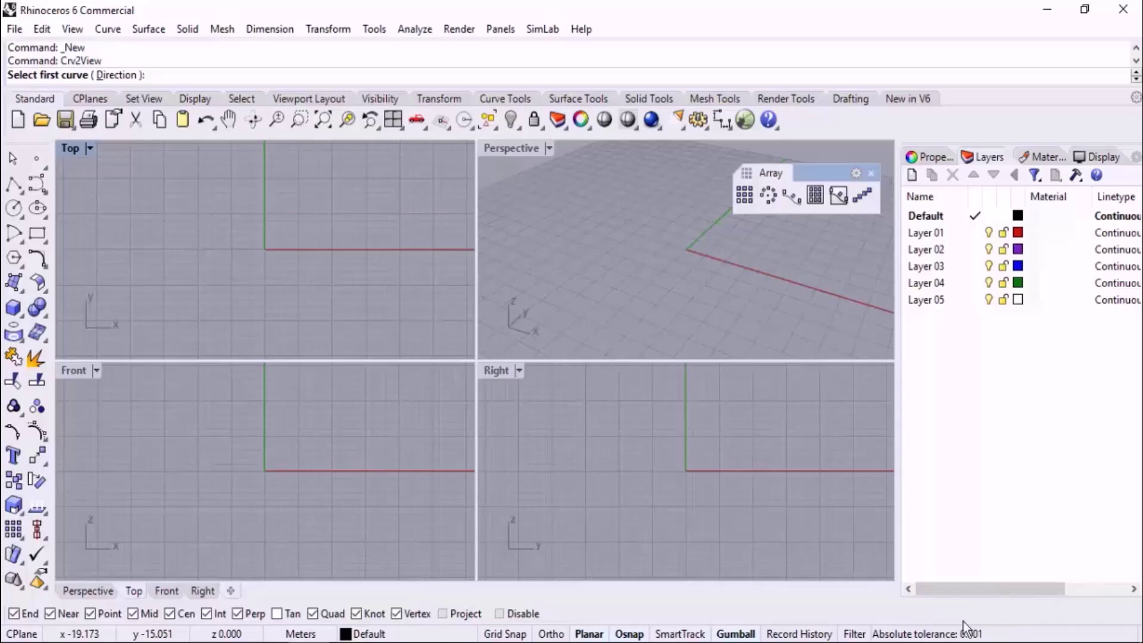
- Switch to File Explorer, open the Kresge Auditorium folder, and examine its reference images from P (1) through P (10)
key(alt+Tab)
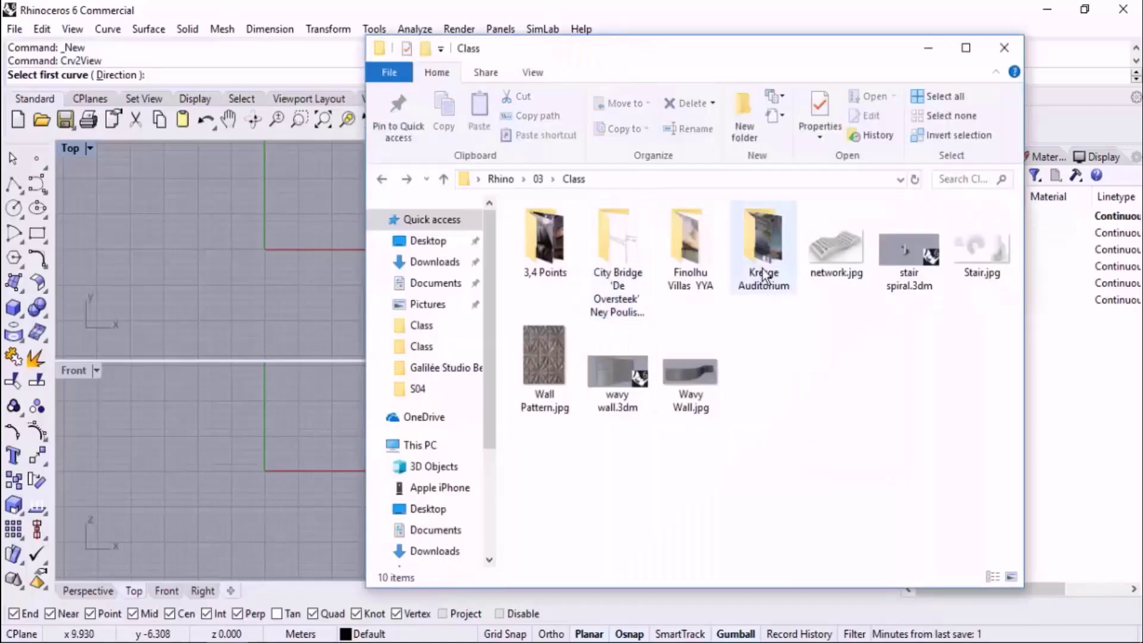
double_click(757, 235)
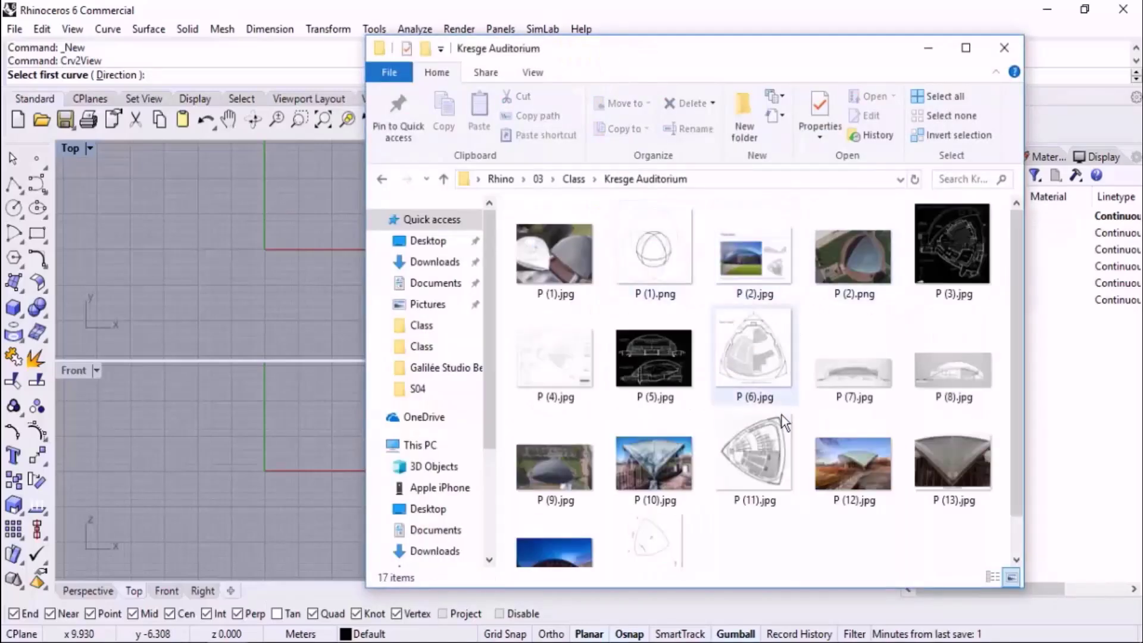
click(546, 250)
double_click(546, 250)
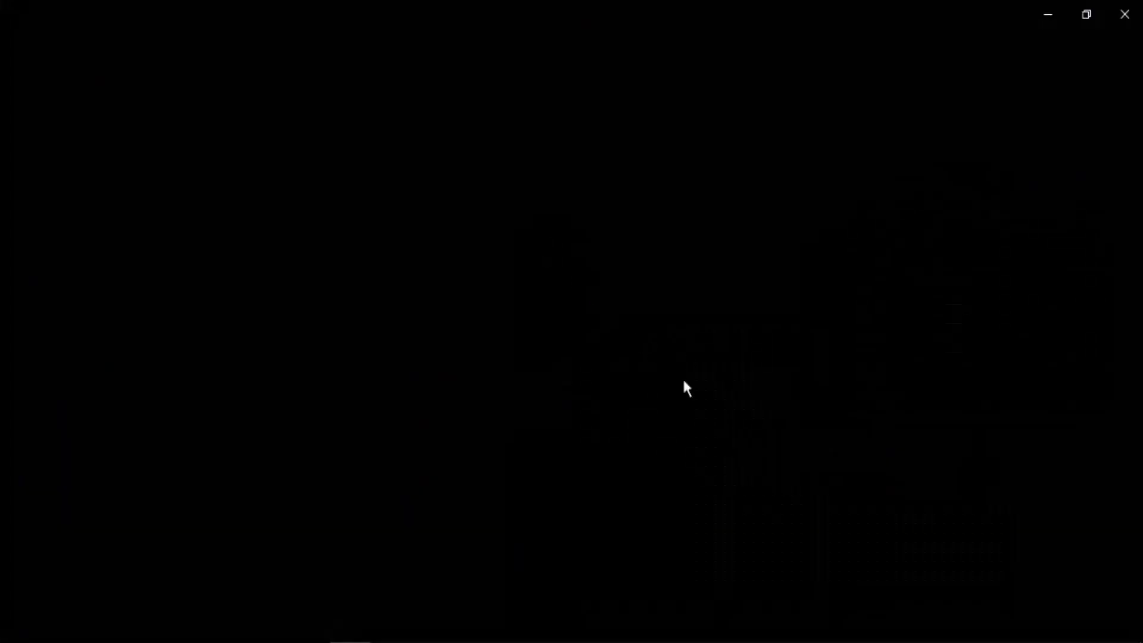
key(Right)
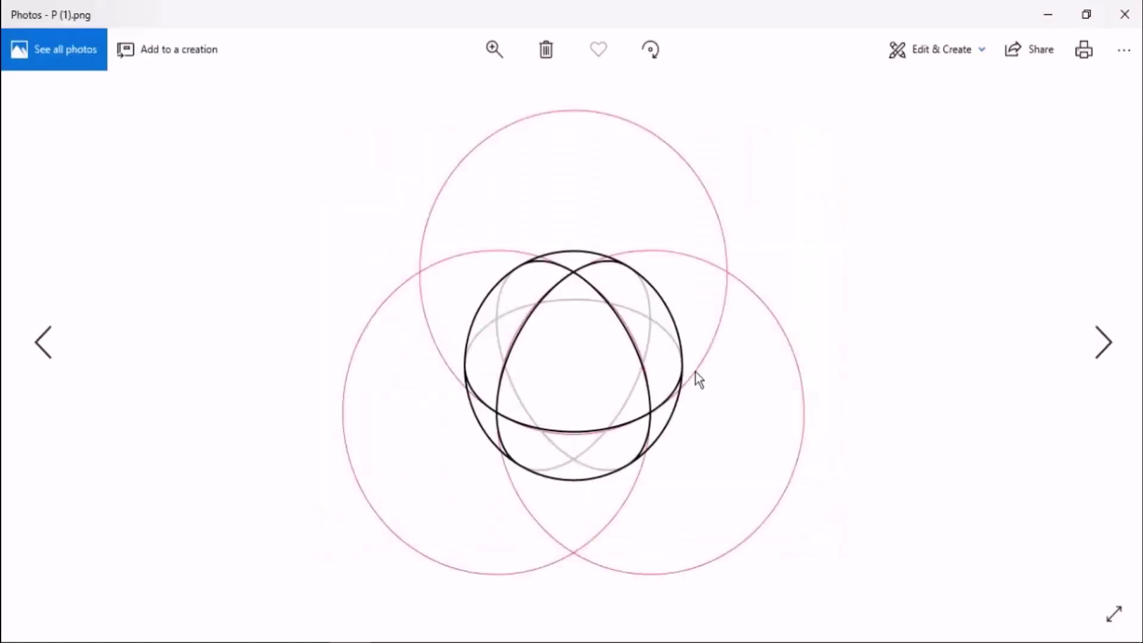
key(Right)
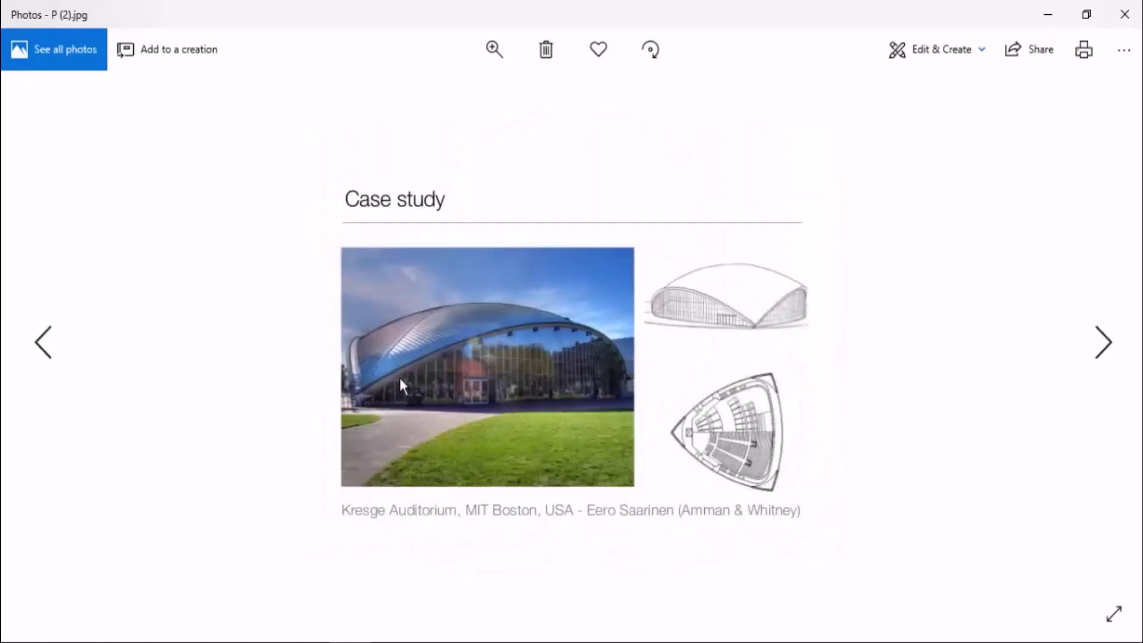
key(Right)
key(Right)
key(Right)
key(Right)
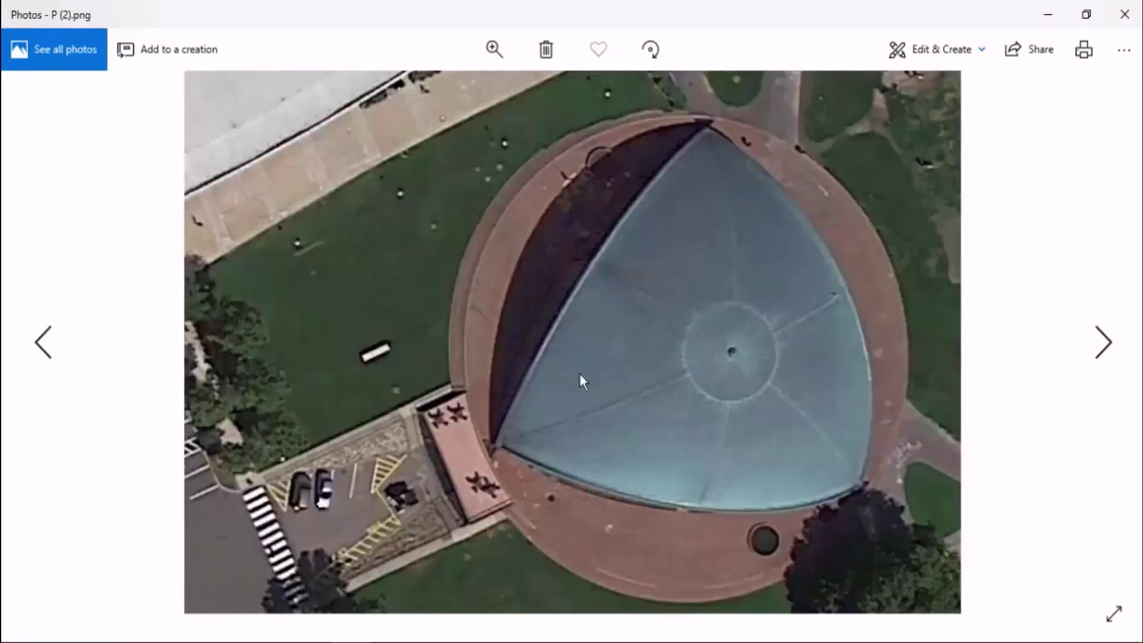
key(Right)
key(Right)
key(Right)
key(Right)
key(Right)
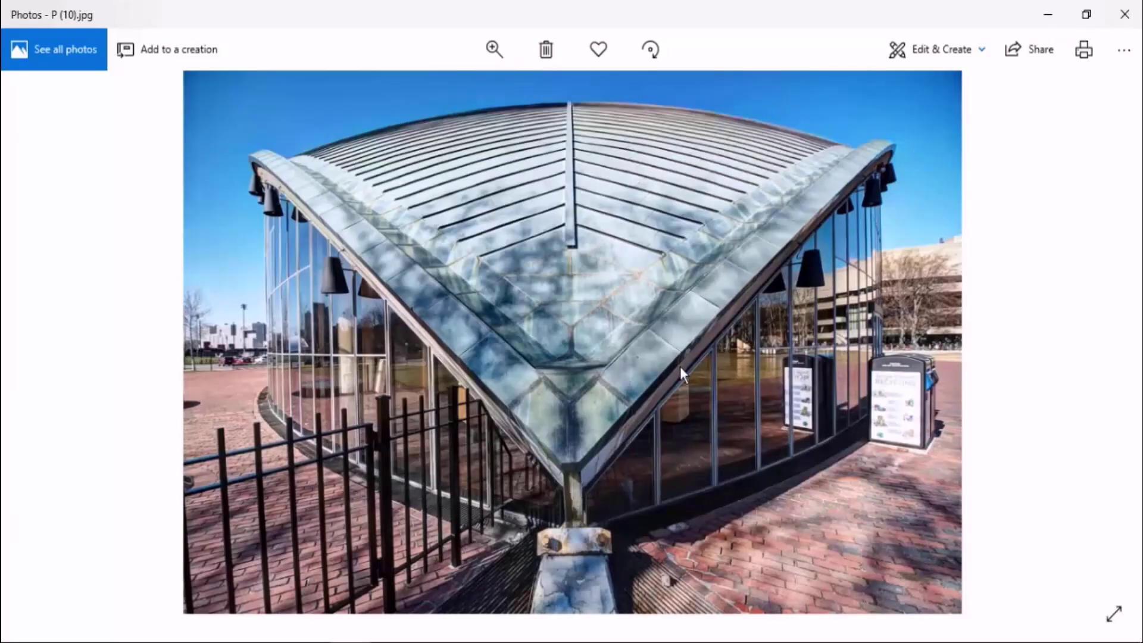
- Review the auditorium floor plan P (6) and the building photos up to P (14), and close the image viewer
key(Left)
key(Left)
key(Left)
key(Left)
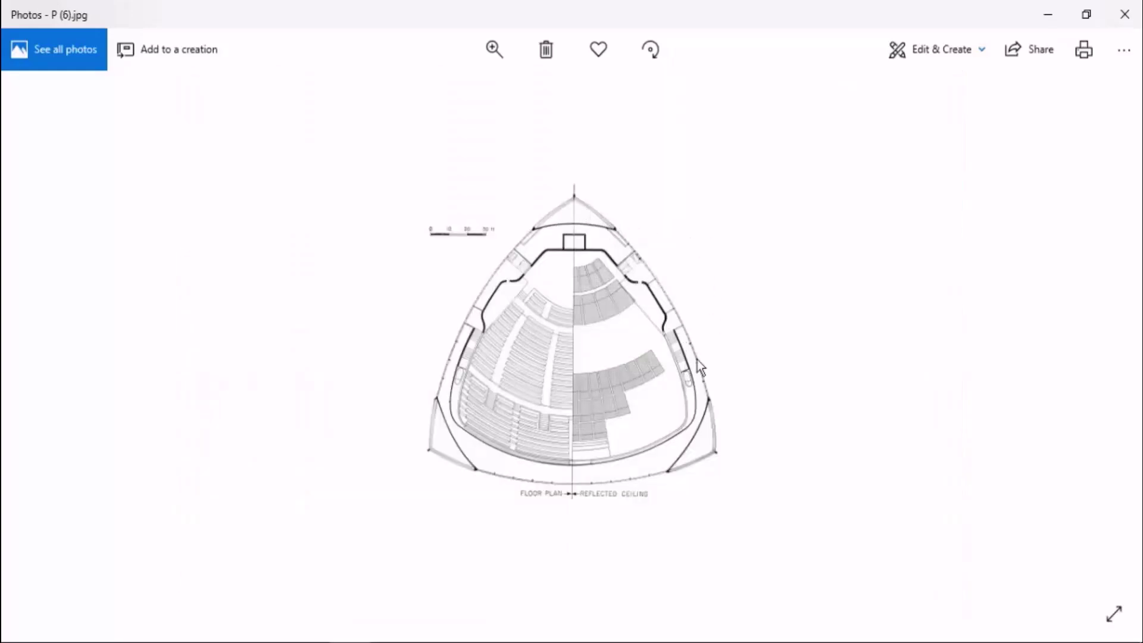
key(Right)
key(Right)
key(Right)
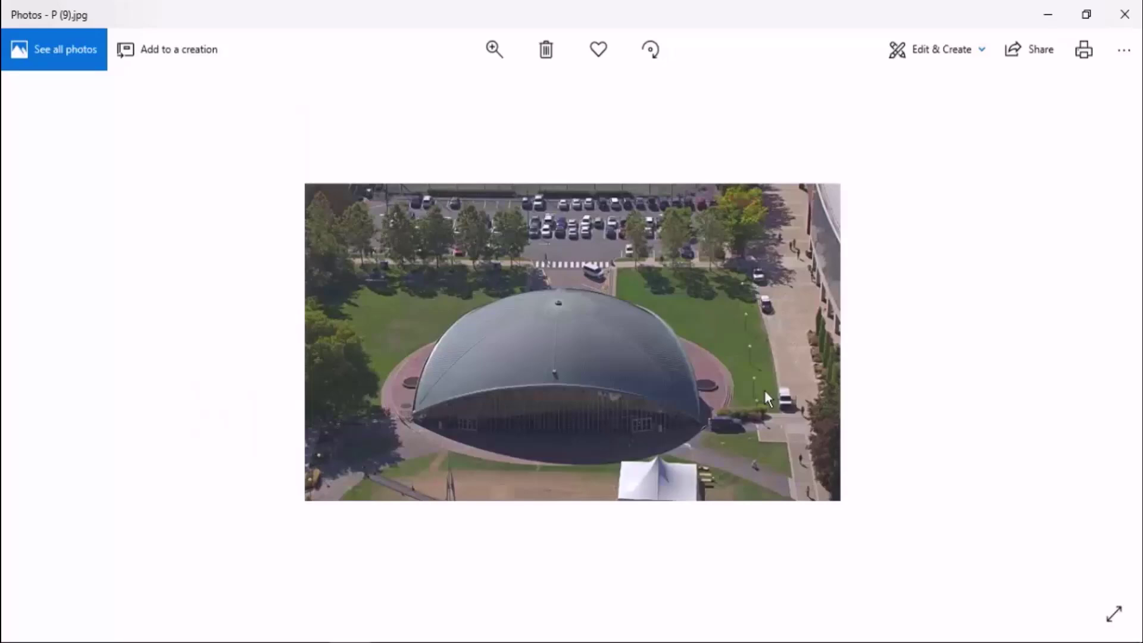
key(Right)
key(Right)
key(Right)
key(Right)
key(Right)
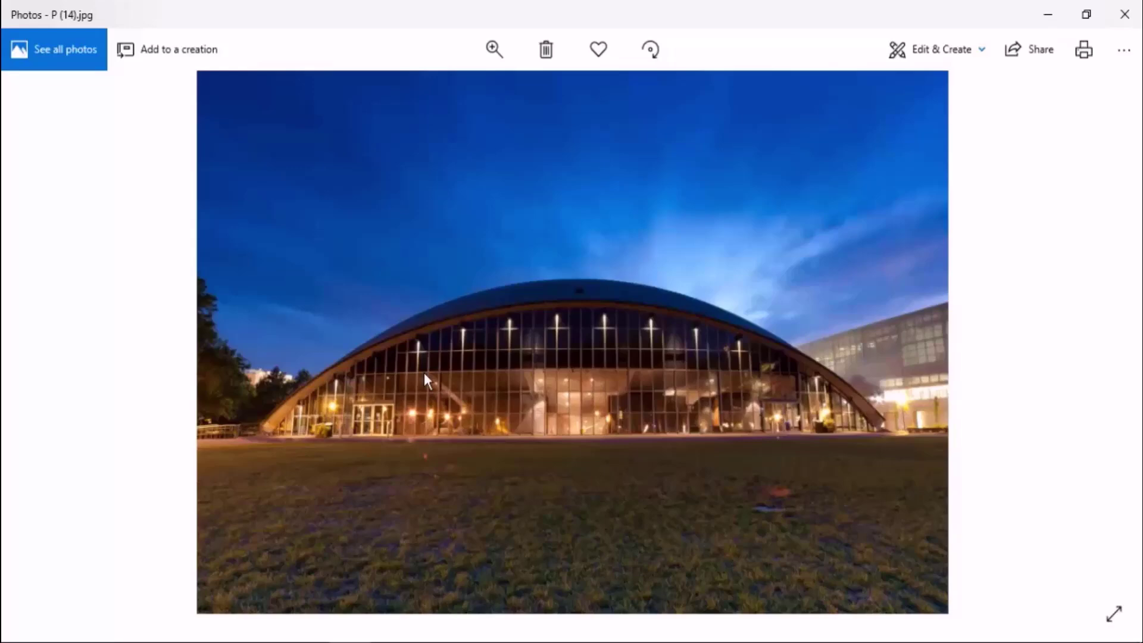
key(Left)
key(Left)
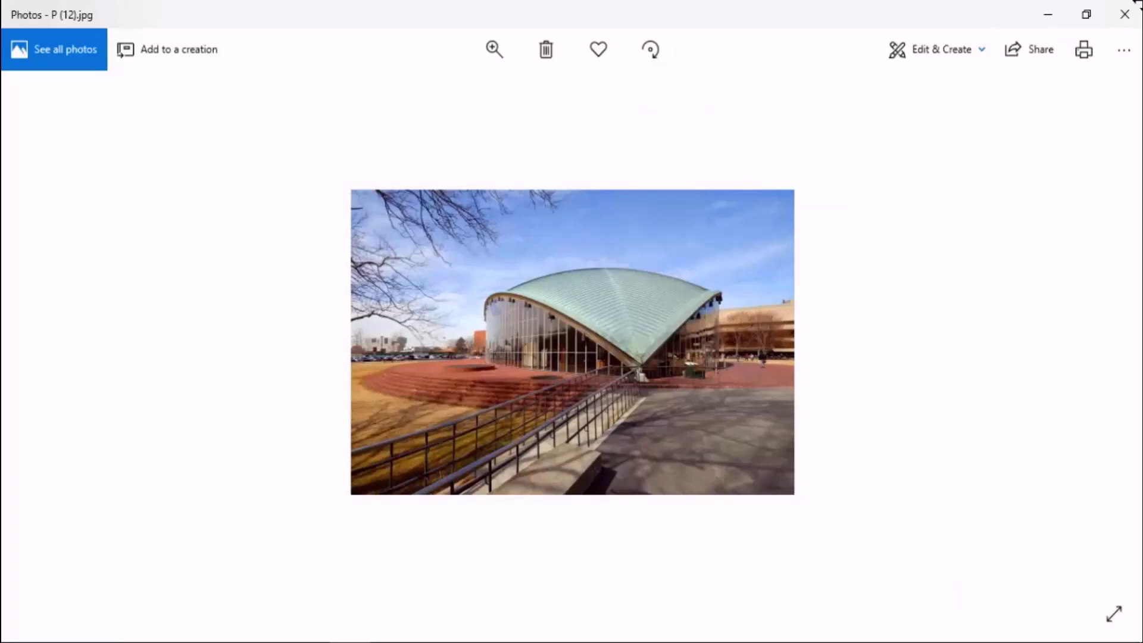
click(1124, 14)
- Open the City Bridge 'De Oversteek' folder in the Class folder and examine the bridge photos and elevation drawings
click(390, 178)
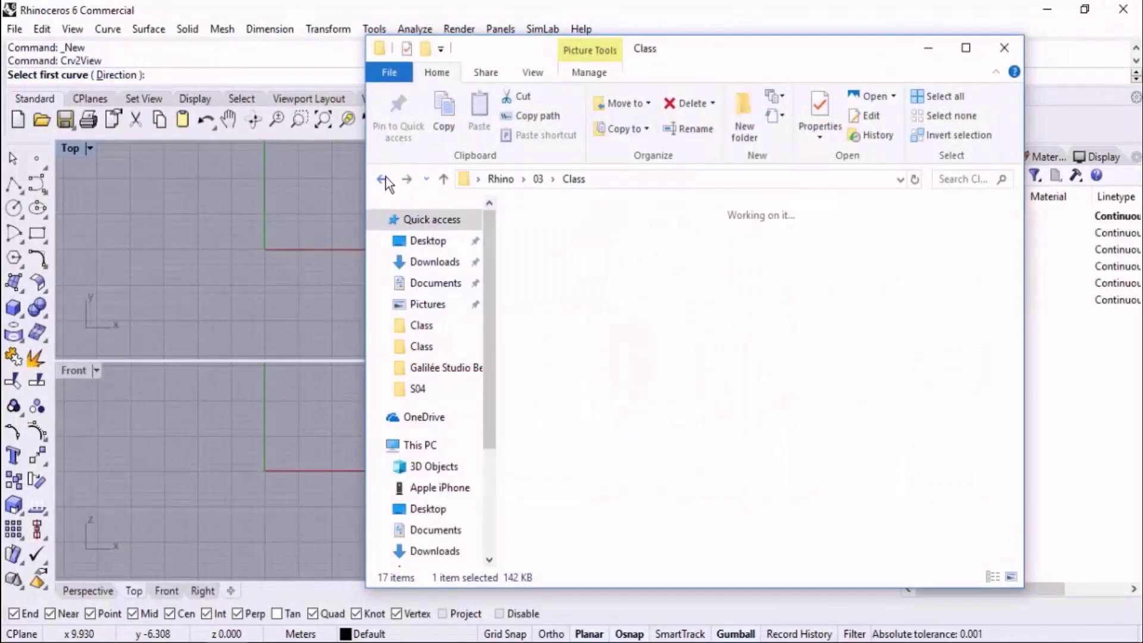
double_click(613, 252)
double_click(585, 238)
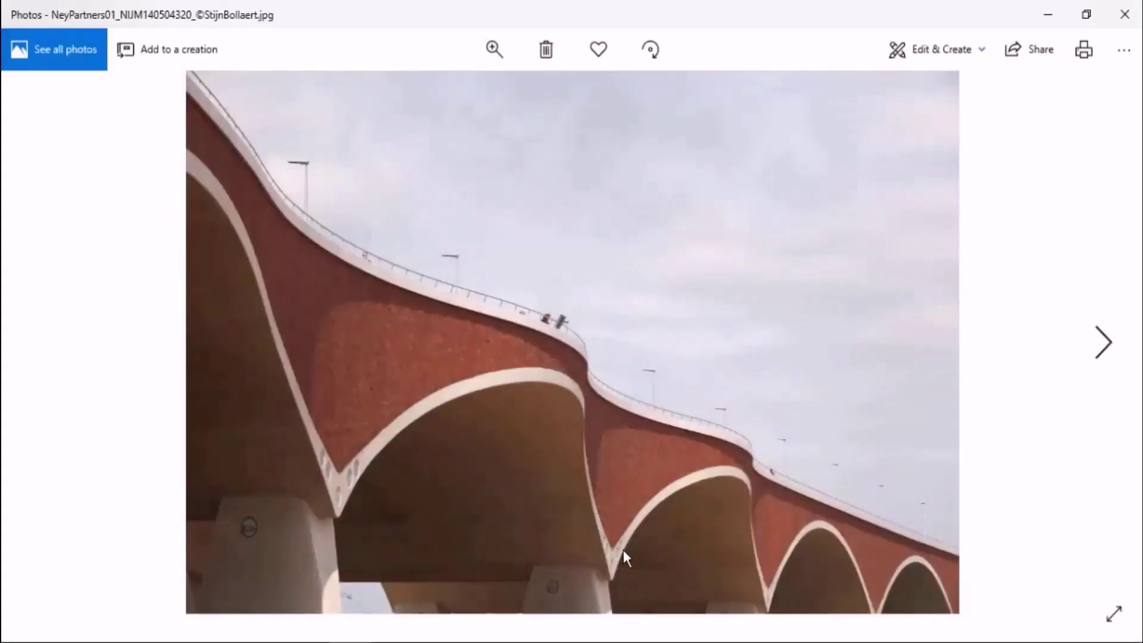
key(Right)
key(Right)
key(Right)
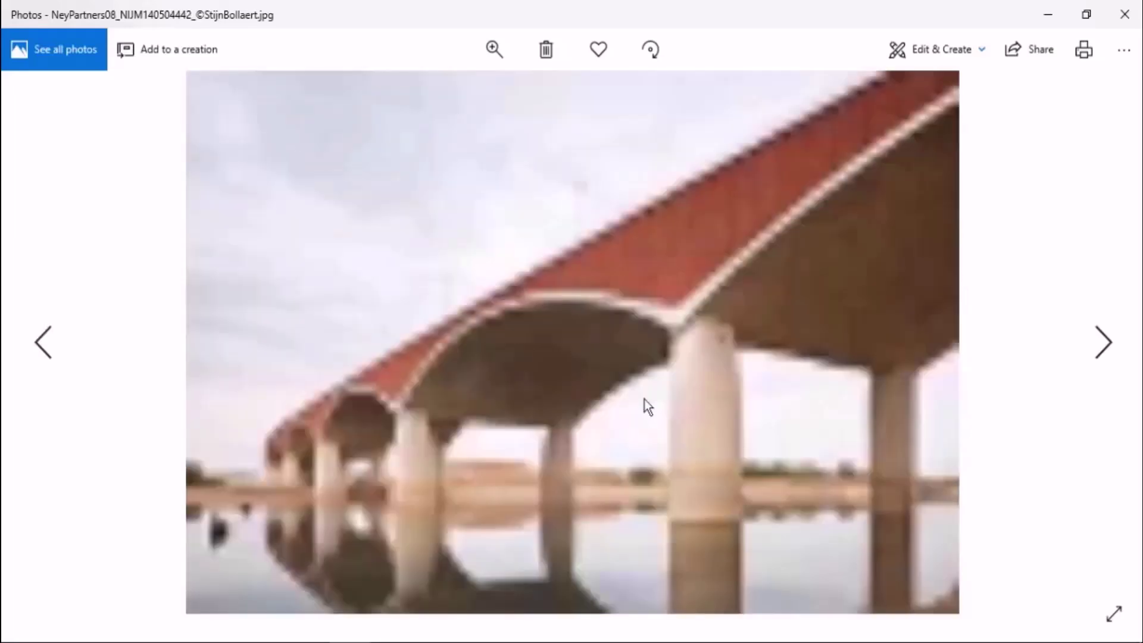
key(Right)
key(Right)
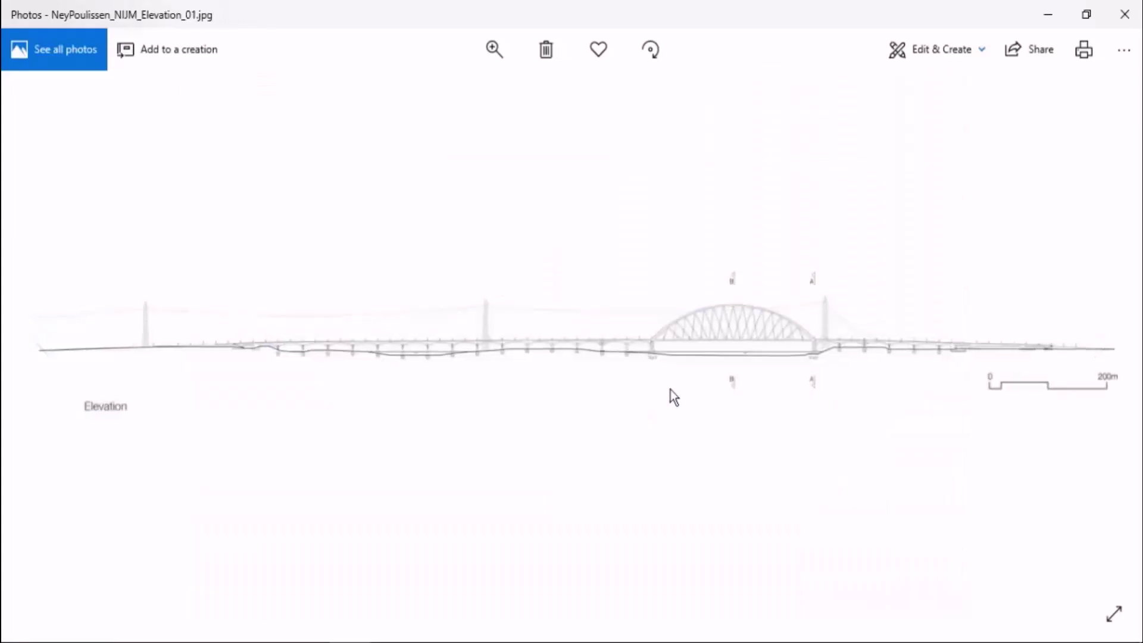
key(Right)
scroll(584, 350, up, 5)
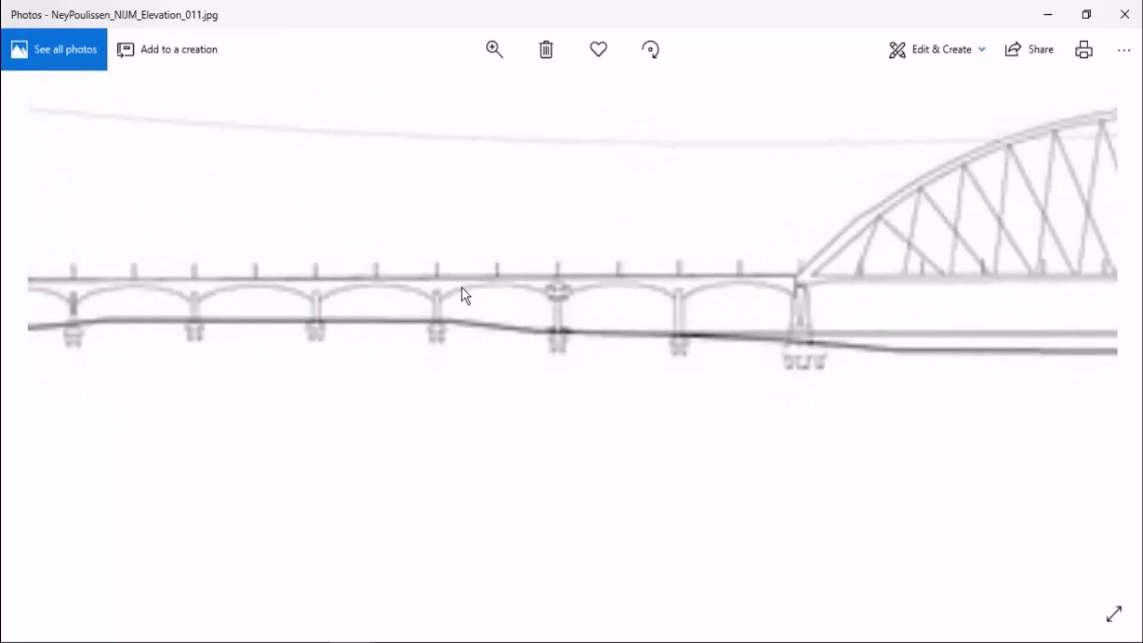
scroll(548, 380, down, 5)
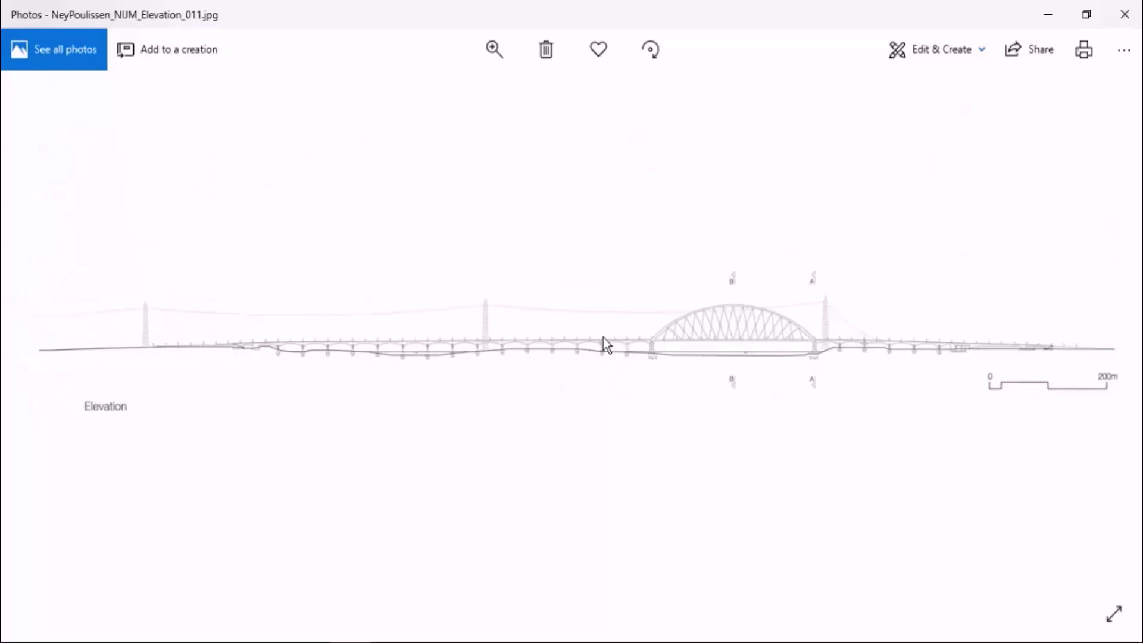
- Compare the De Oversteek bridge elevation drawings with the preceding images, going back to the close-up photo of the pier between two arches
key(Left)
key(Left)
key(Right)
key(Right)
key(Left)
key(Left)
key(Left)
key(Left)
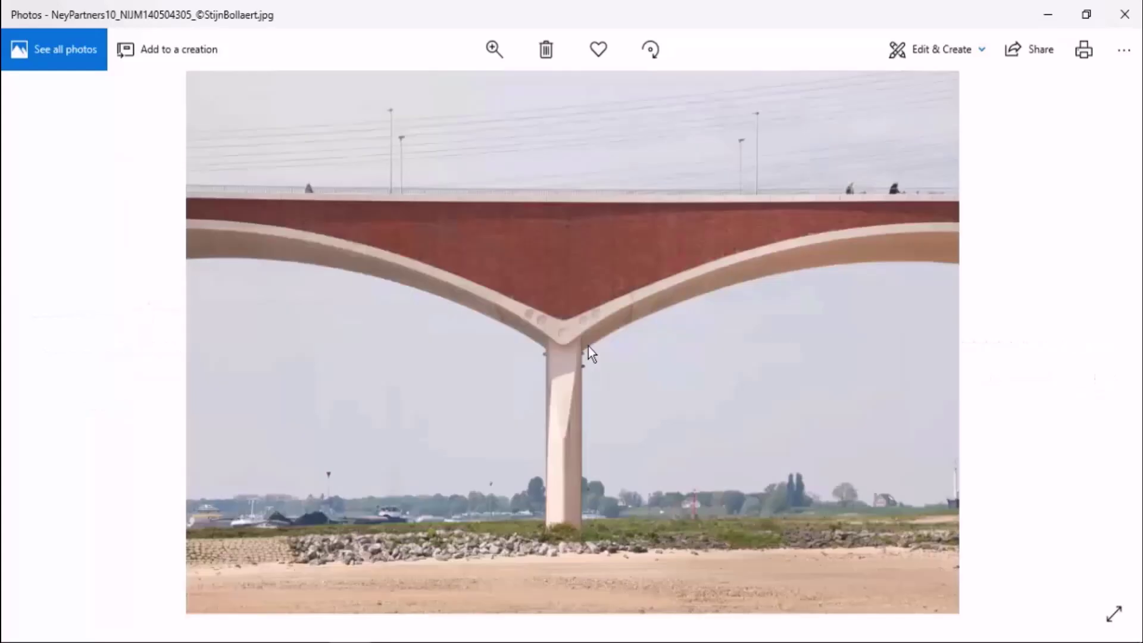
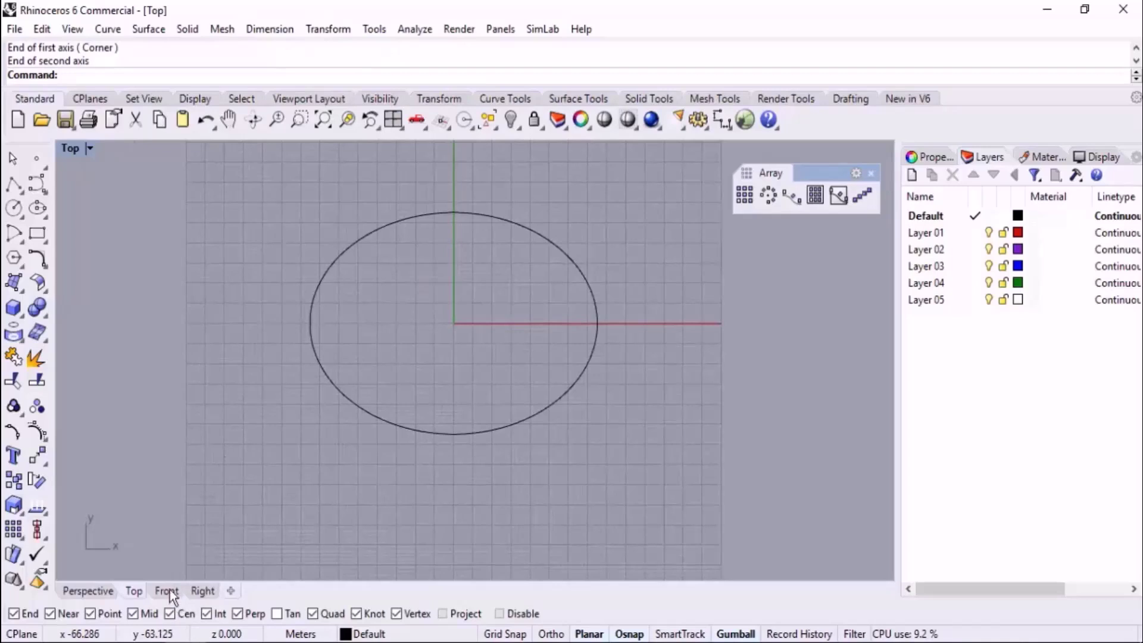
- In the Front view, draw a sagging three-point interpolated curve above the ellipse, extending past both its ends, and check it in Perspective
click(167, 591)
middle_click(329, 341)
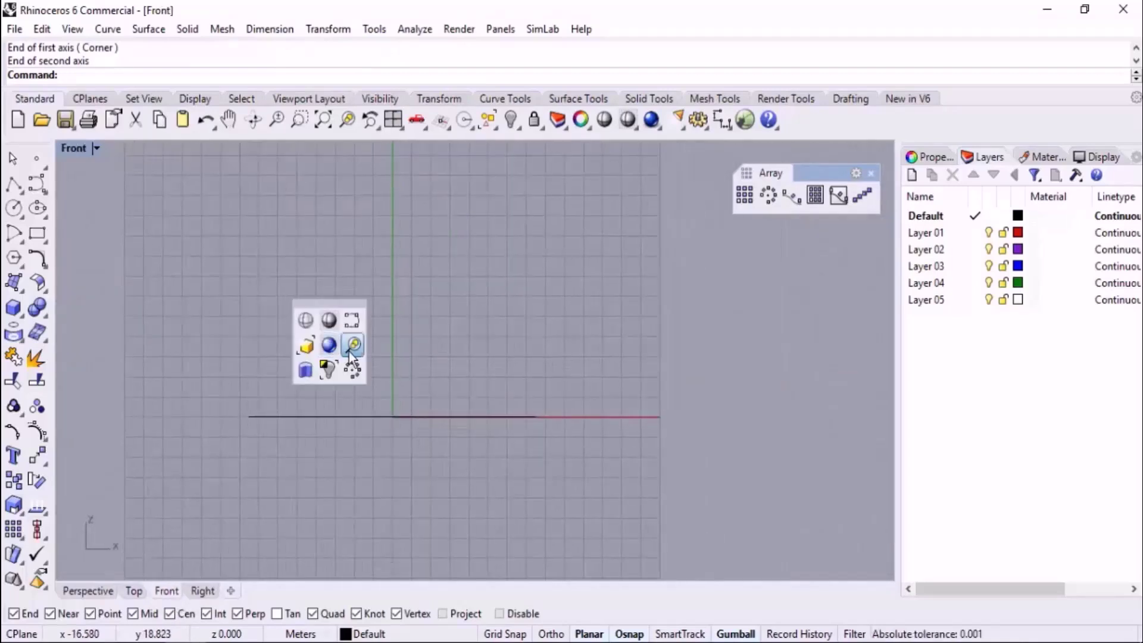
click(353, 324)
click(203, 353)
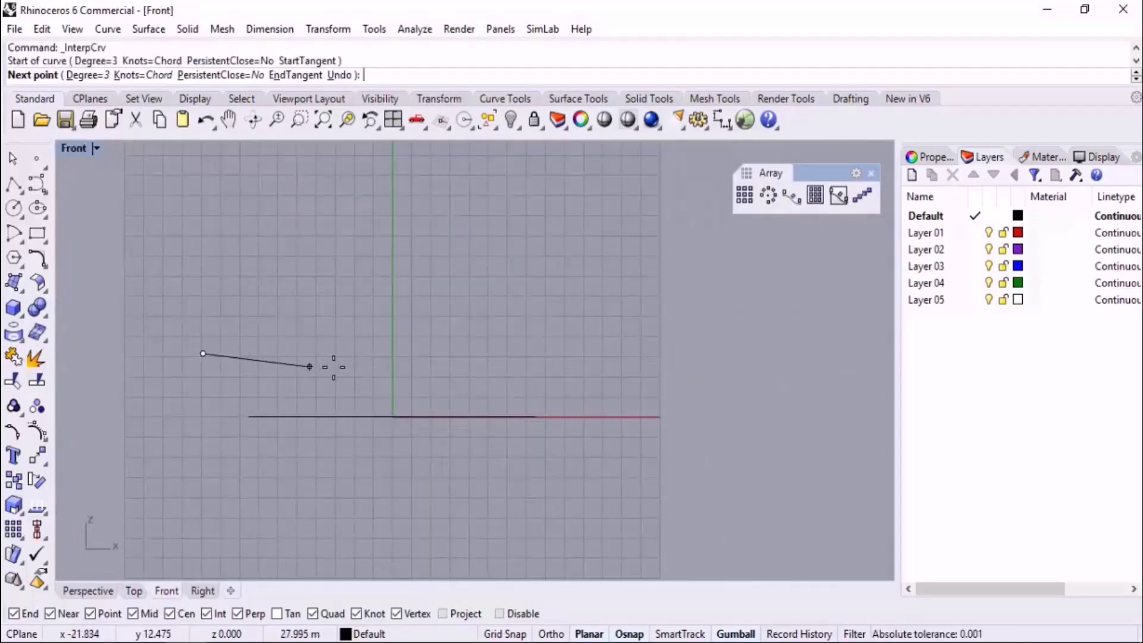
click(391, 385)
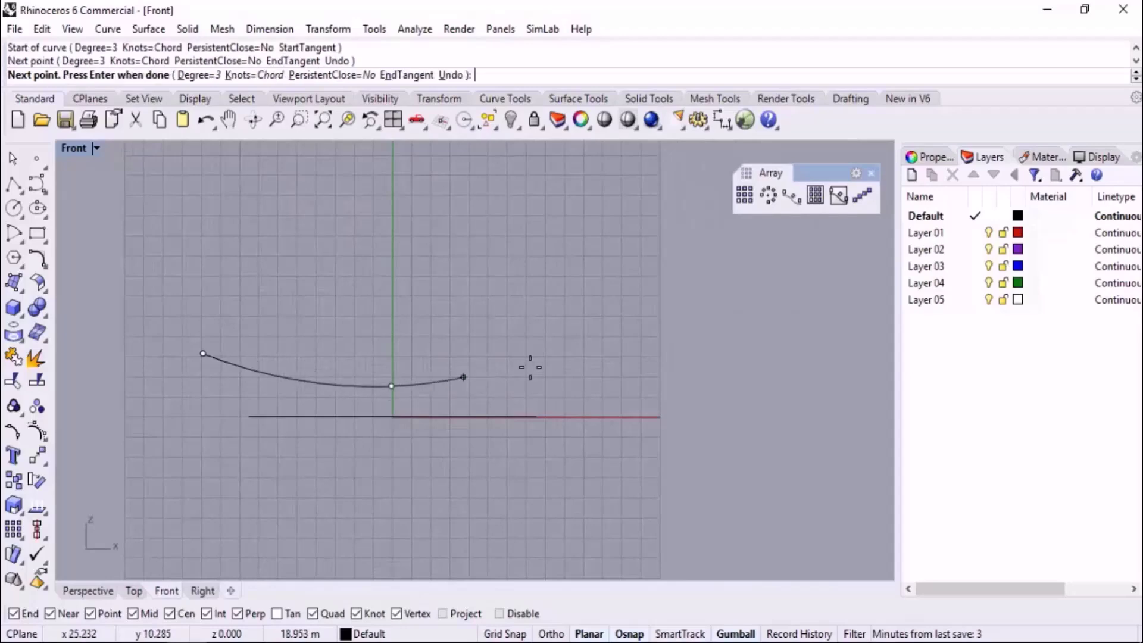
click(583, 348)
key(Return)
click(89, 590)
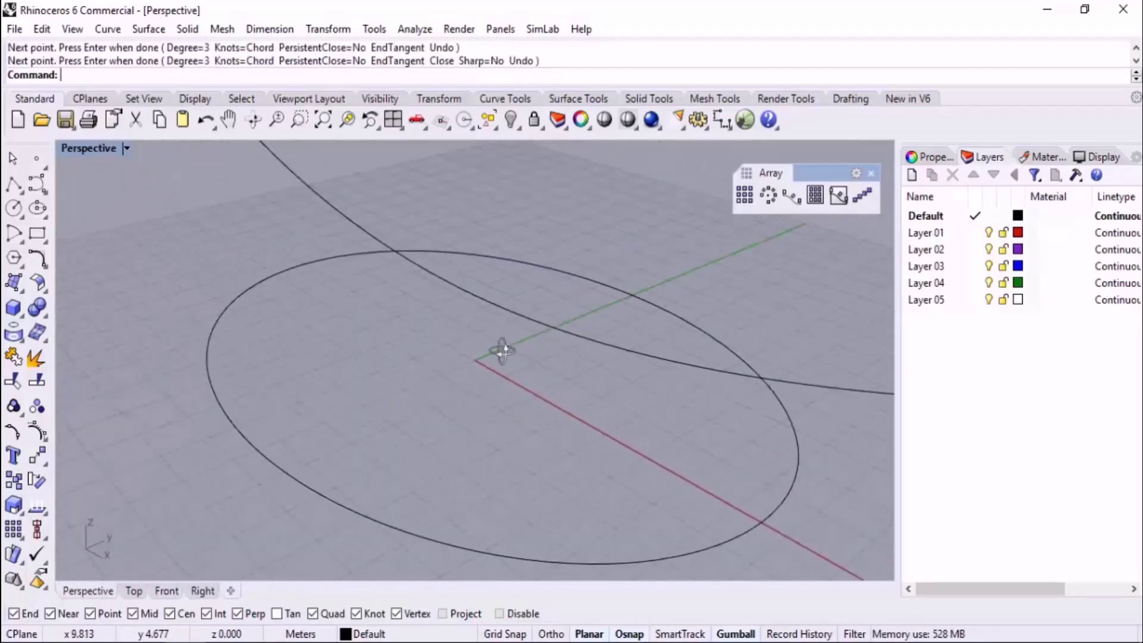
right_drag(500, 349, 573, 350)
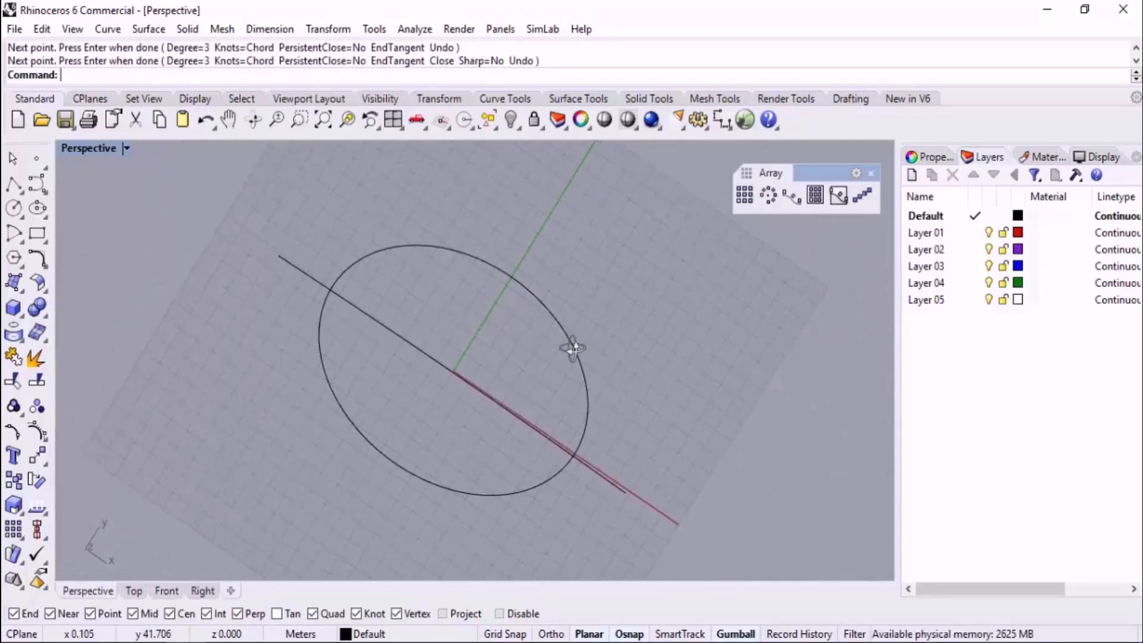
right_drag(406, 475, 426, 386)
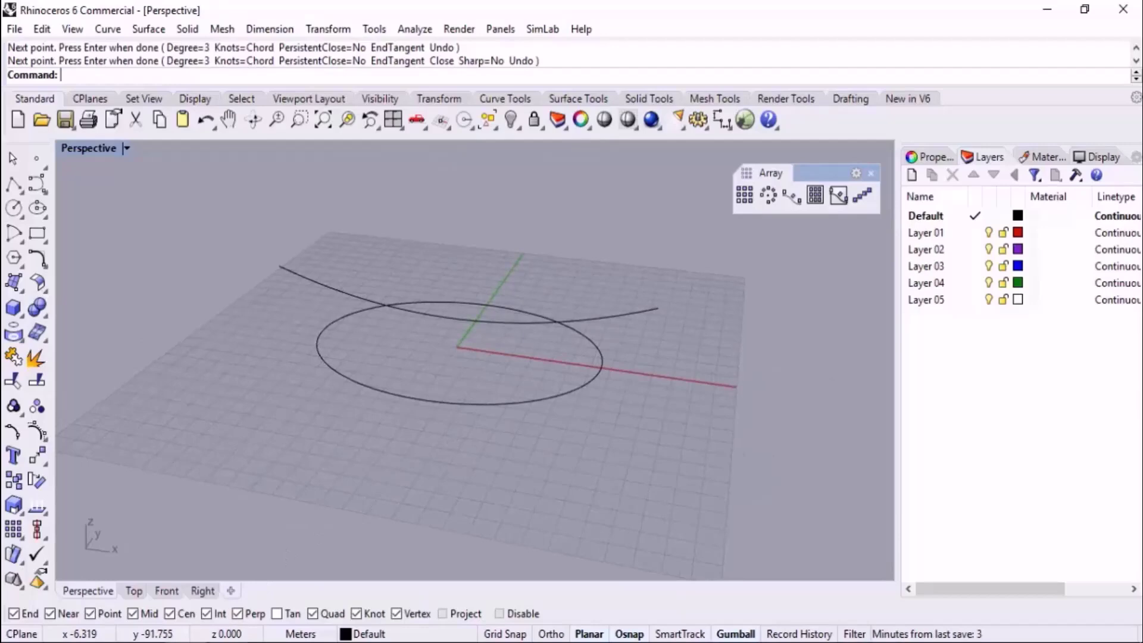
- Switch to File Explorer, open the velodrome folder in Homework-3, and open the image Velodrome (1)
key(alt+Tab)
click(378, 179)
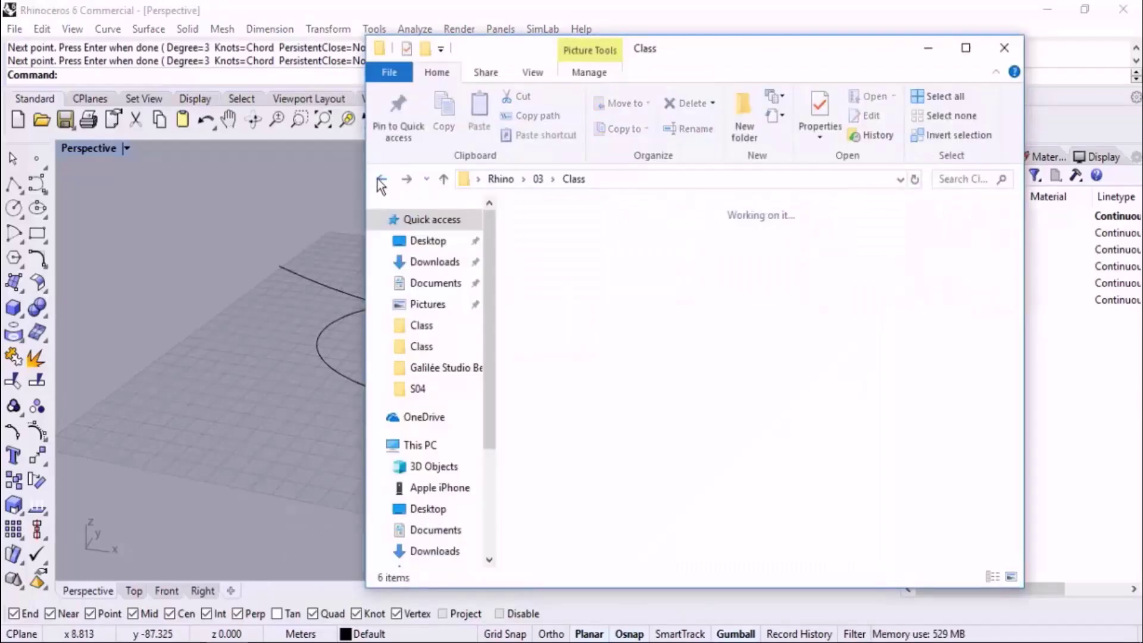
click(378, 180)
click(562, 252)
double_click(562, 253)
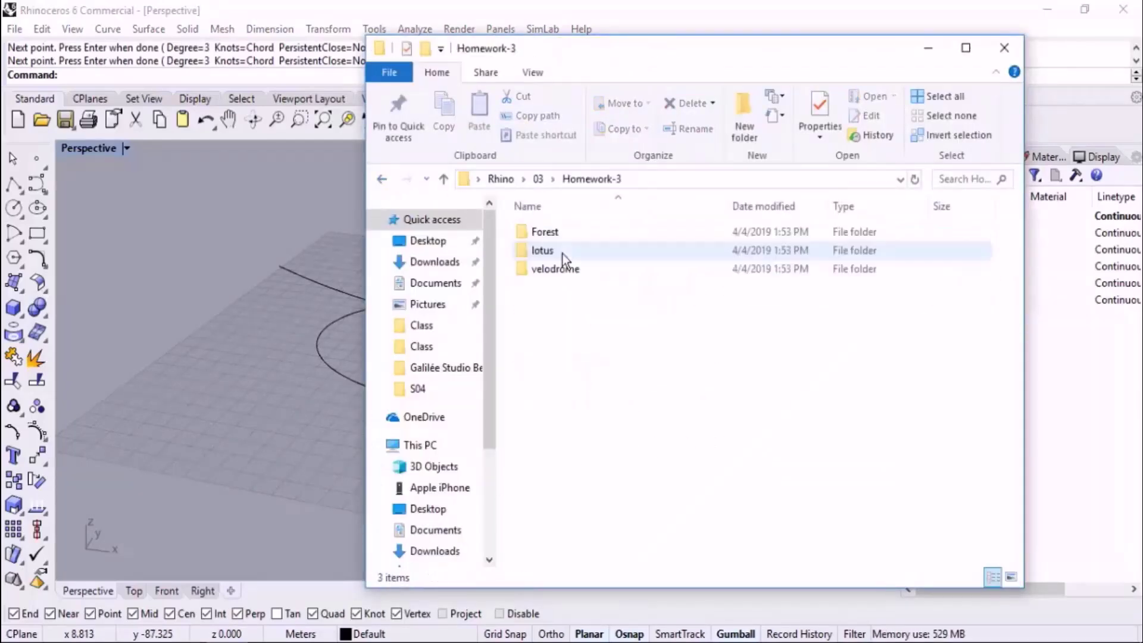
double_click(561, 269)
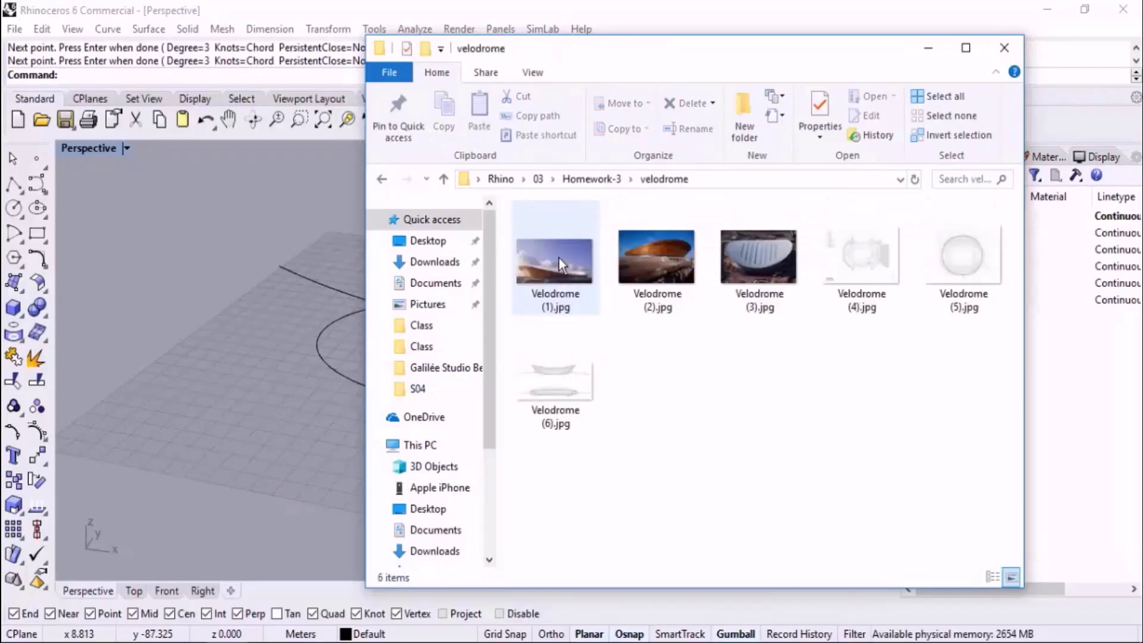
double_click(558, 258)
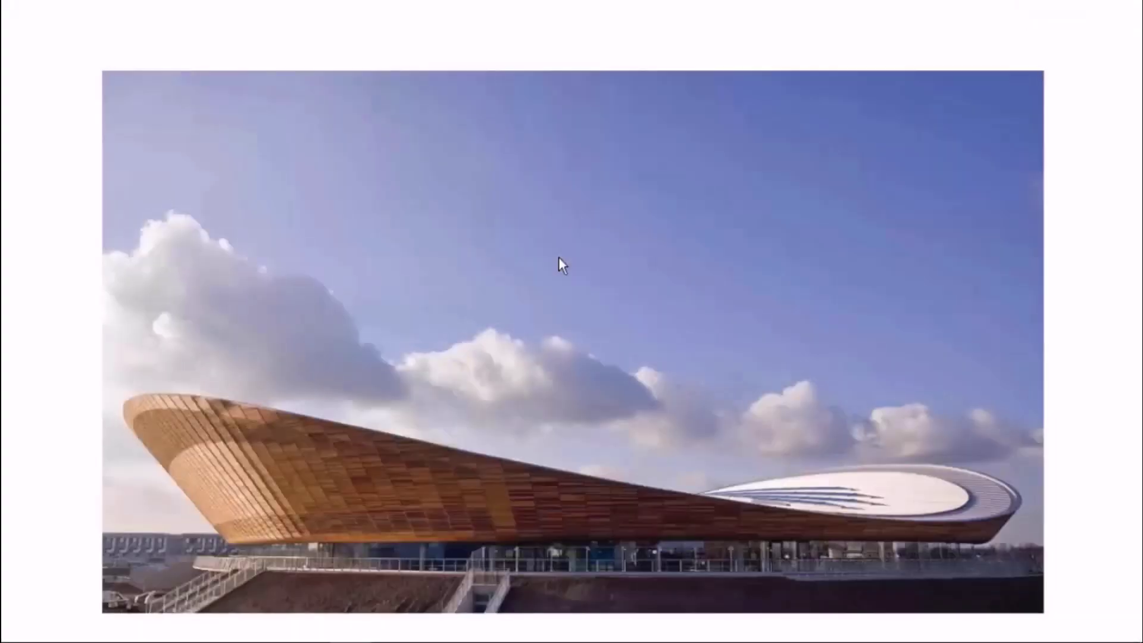
- Examine the remaining velodrome photos, floor plans and sections through Velodrome (6), and go back through the images
key(Right)
key(Right)
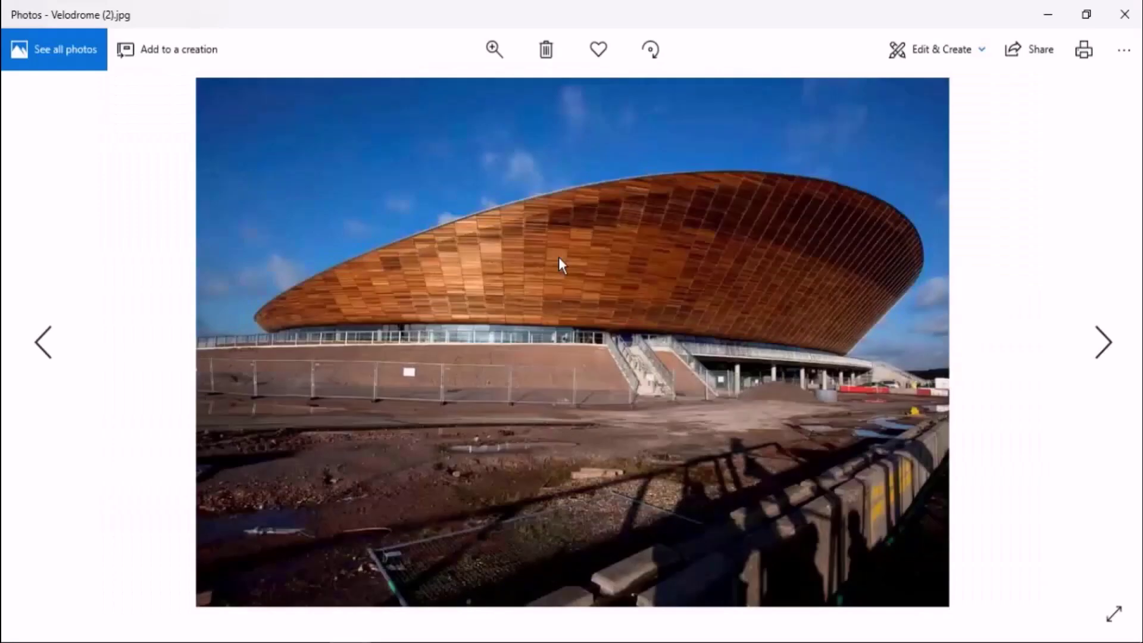
key(Right)
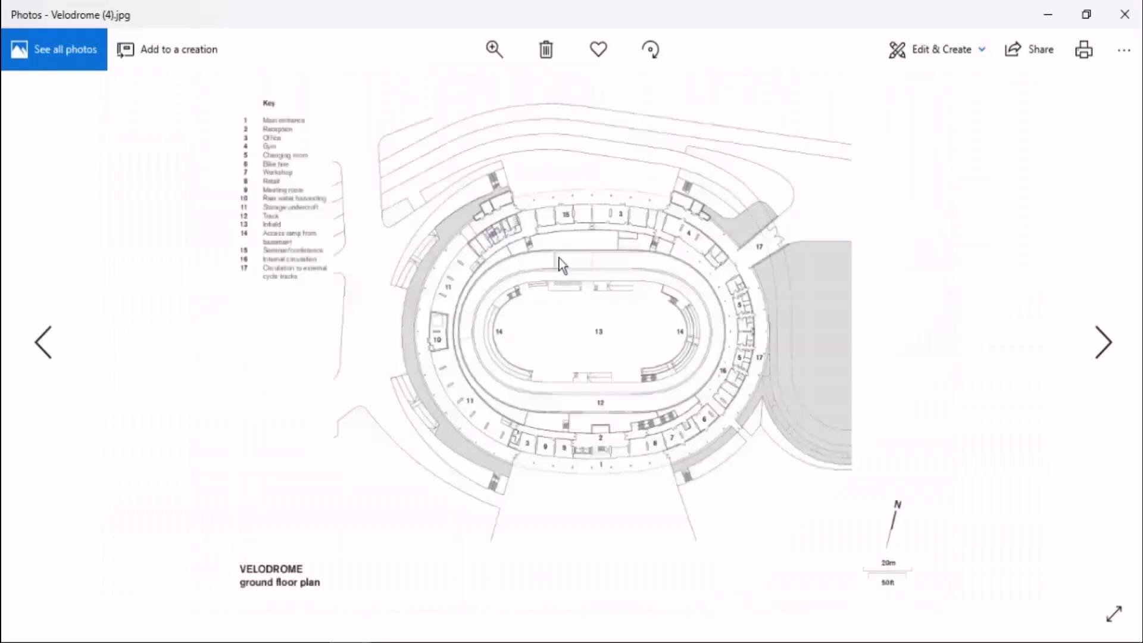
key(Right)
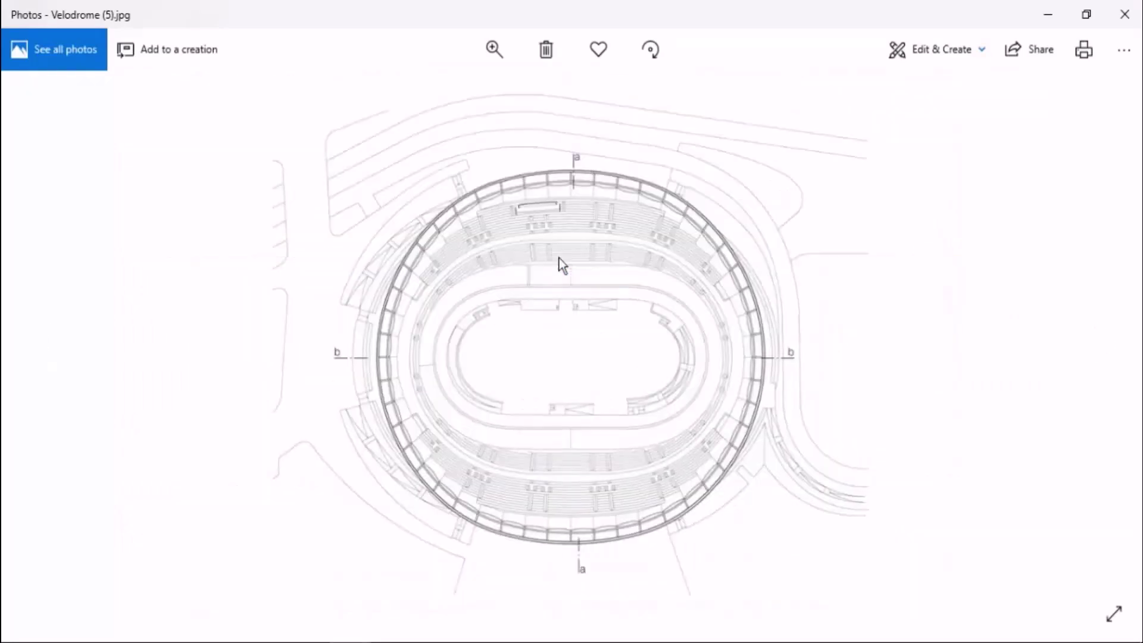
key(Left)
key(Right)
key(Right)
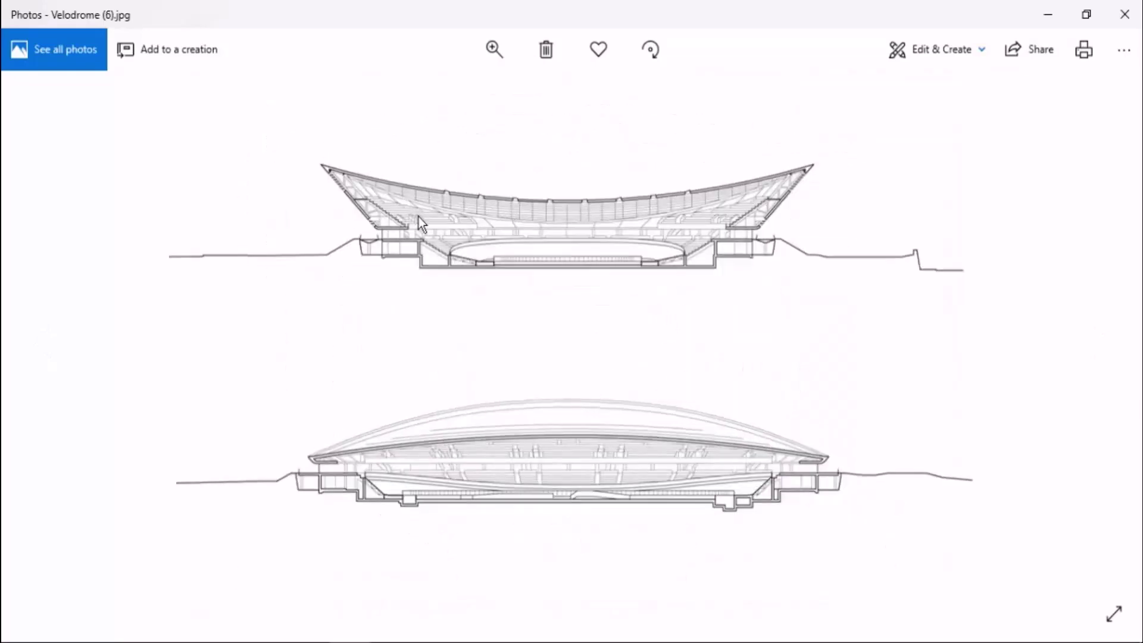
key(Left)
key(Left)
key(Left)
key(Left)
key(Left)
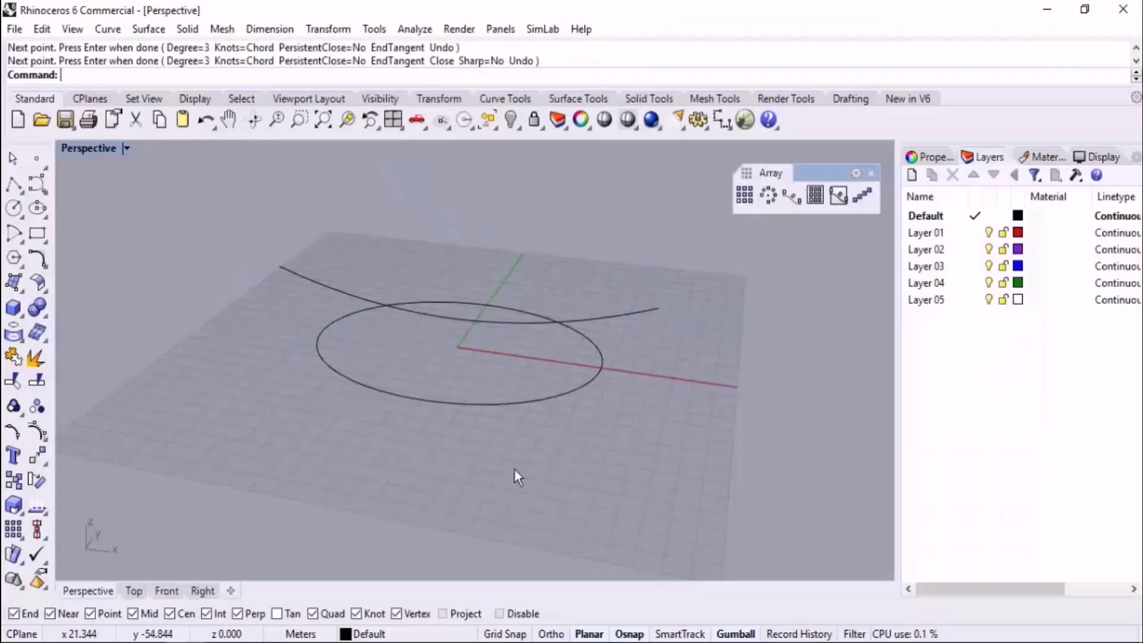
- Switch back to Rhinoceros and use Crv2View on the ellipse and the sagging curve to create the curved 3D rim
right_drag(516, 470, 570, 421)
text(crv)
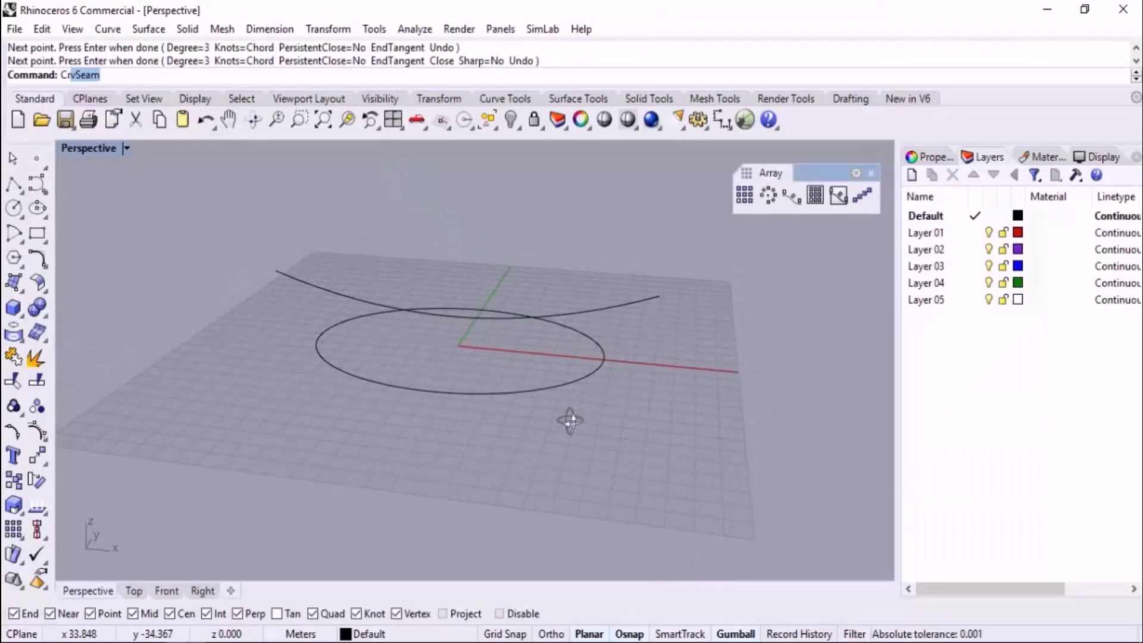
click(102, 90)
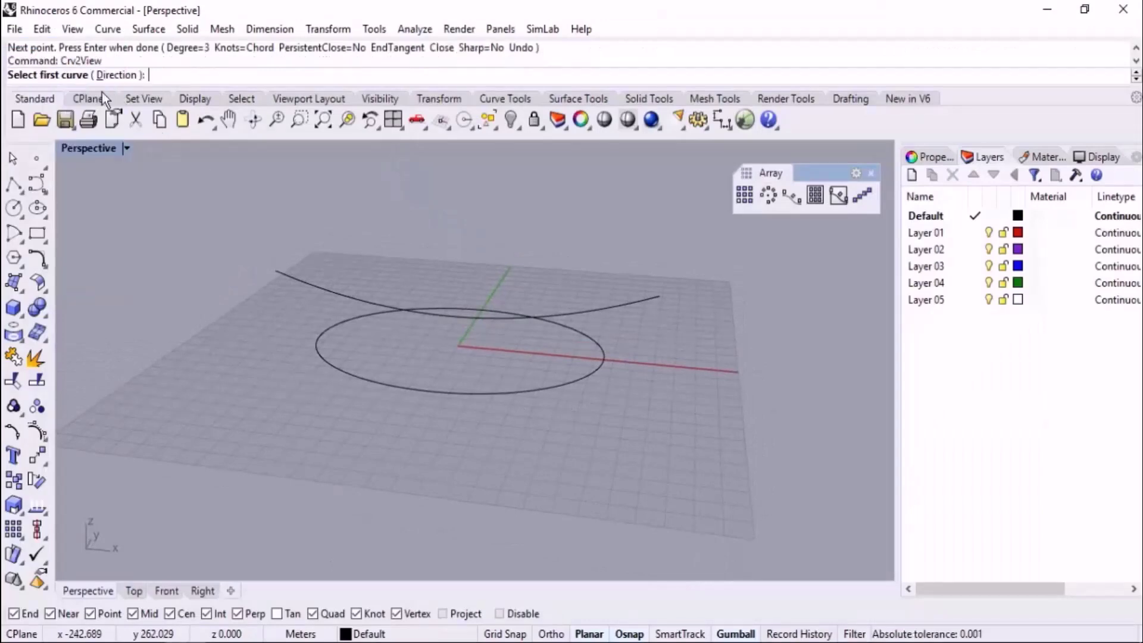
click(601, 365)
click(619, 309)
mouse_move(627, 327)
right_down()
mouse_move(566, 399)
mouse_move(588, 440)
mouse_move(590, 397)
right_up()
- Uniformly scale the base ellipse down about its center so it is narrower than the 3D rim, and try a vertical Gumball move
click(543, 334)
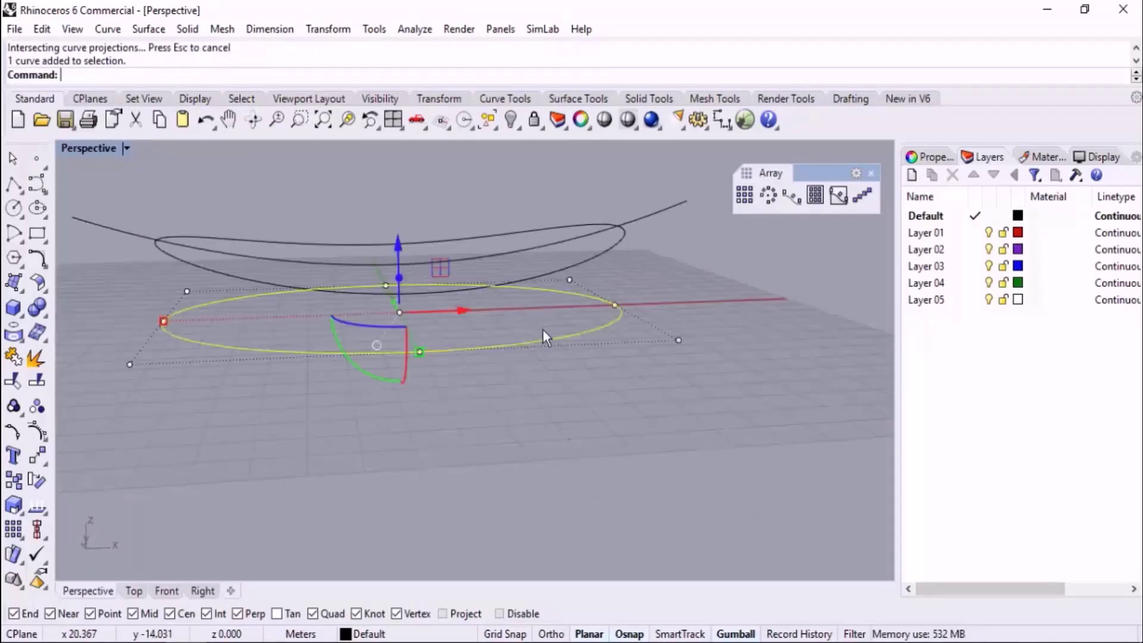
right_drag(544, 334, 376, 390)
drag(335, 353, 383, 352)
right_drag(506, 429, 670, 316)
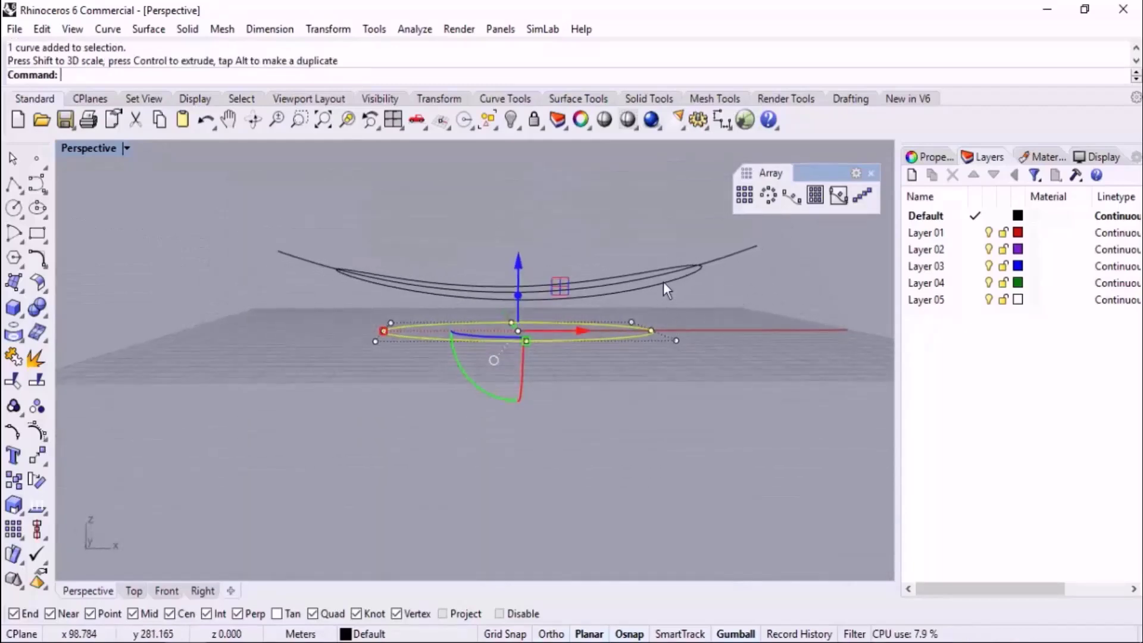
key(alt)
drag(518, 271, 522, 230)
click(570, 205)
- Loft a surface between the reduced base ellipse and the 3D rim curve, keeping the default seam points and loft options
right_drag(570, 205, 580, 247)
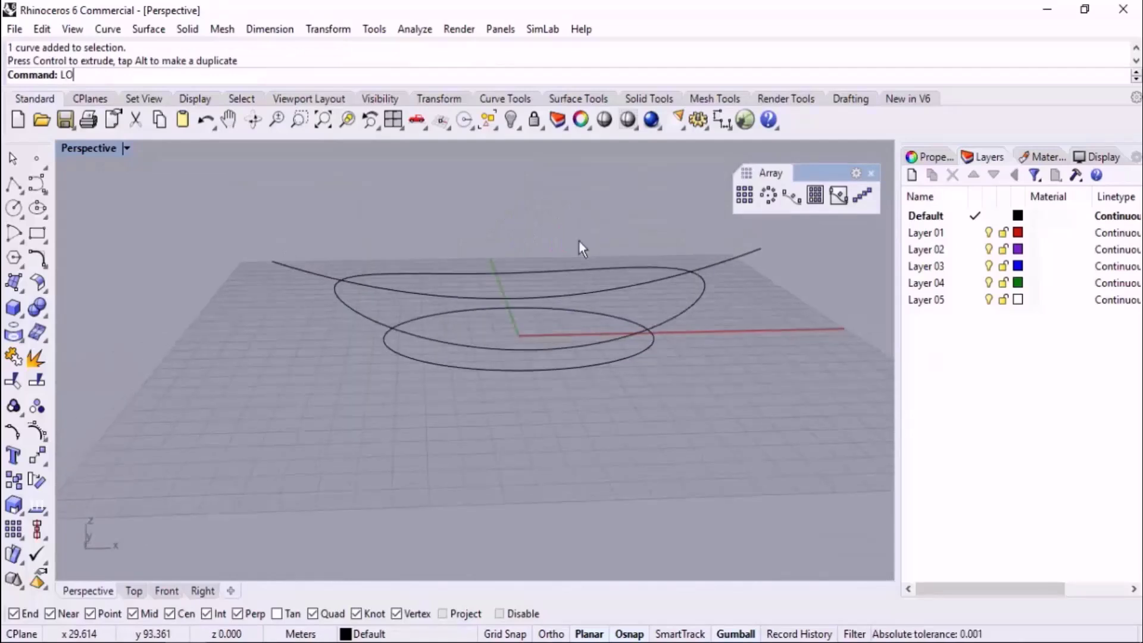
key(Return)
click(609, 361)
click(586, 297)
key(Return)
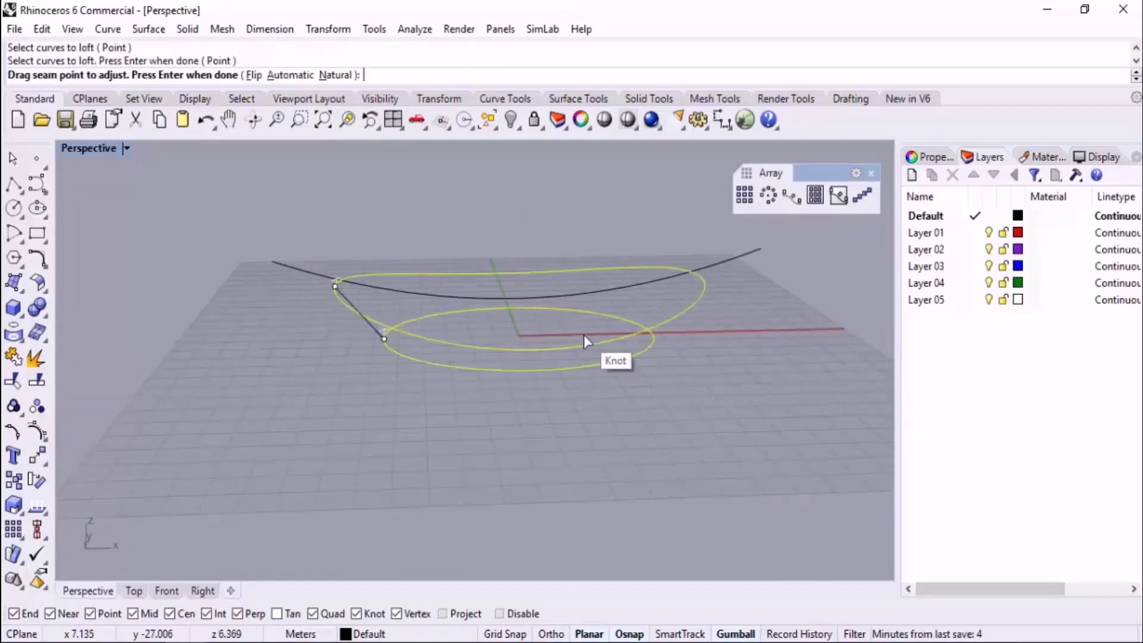
key(Return)
key(Return)
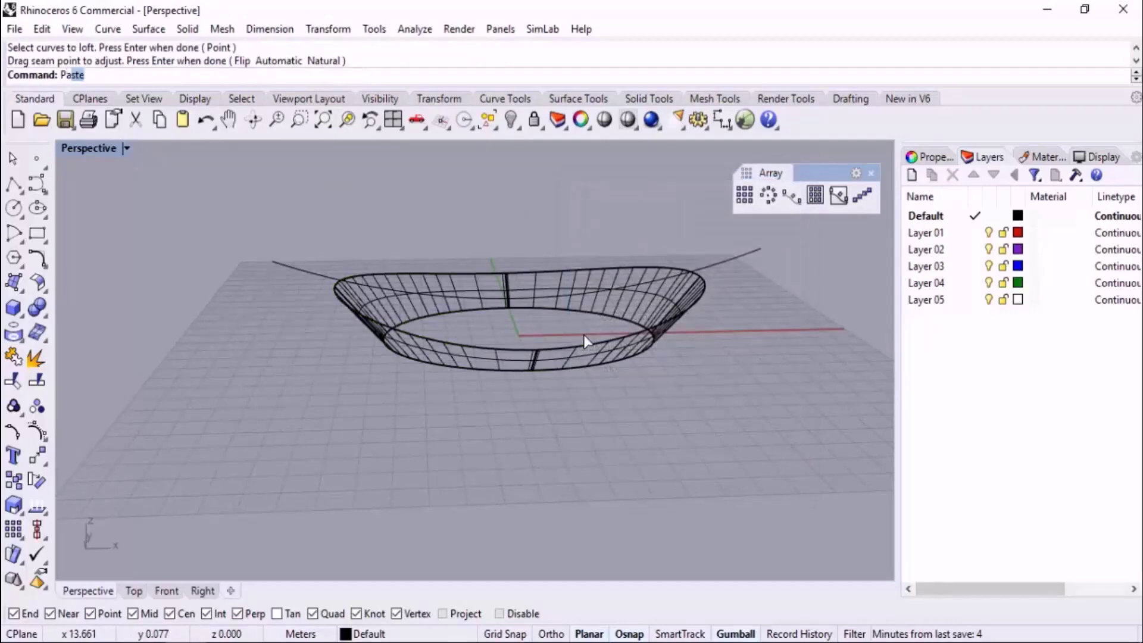
- Patch the rim opening with a roof surface using 50 U and V spans, stiffness 1 and automatic trim
text(Pat)
key(Return)
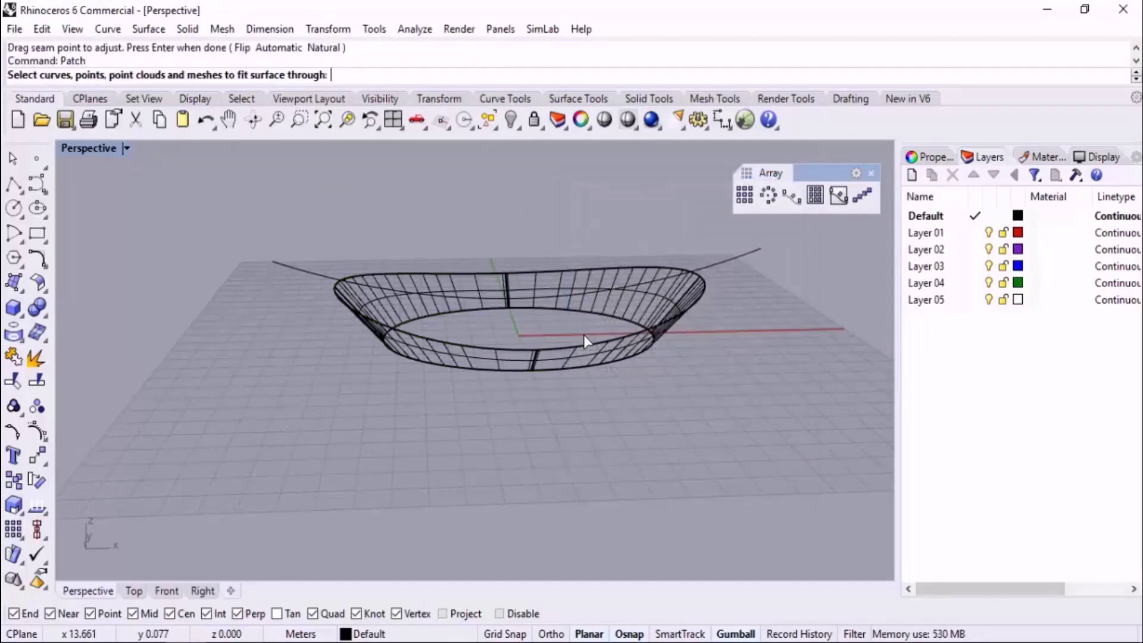
click(645, 268)
click(644, 268)
click(692, 314)
key(Return)
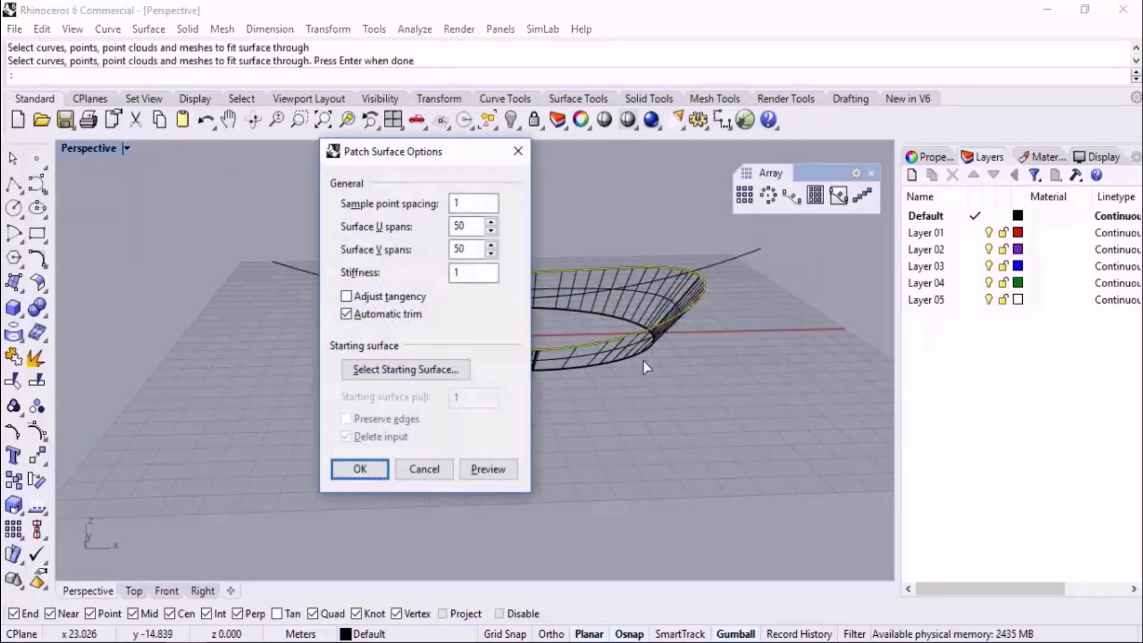
key(Return)
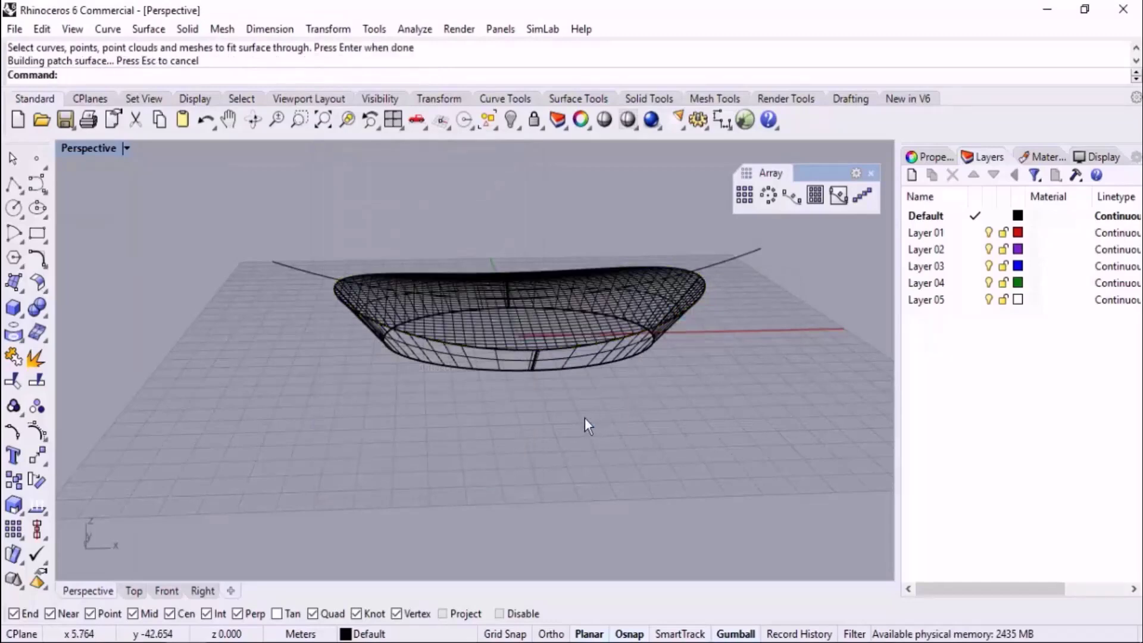
- Show the velodrome model in Rendered display mode and inspect its form from the side and above
middle_click(584, 424)
click(583, 424)
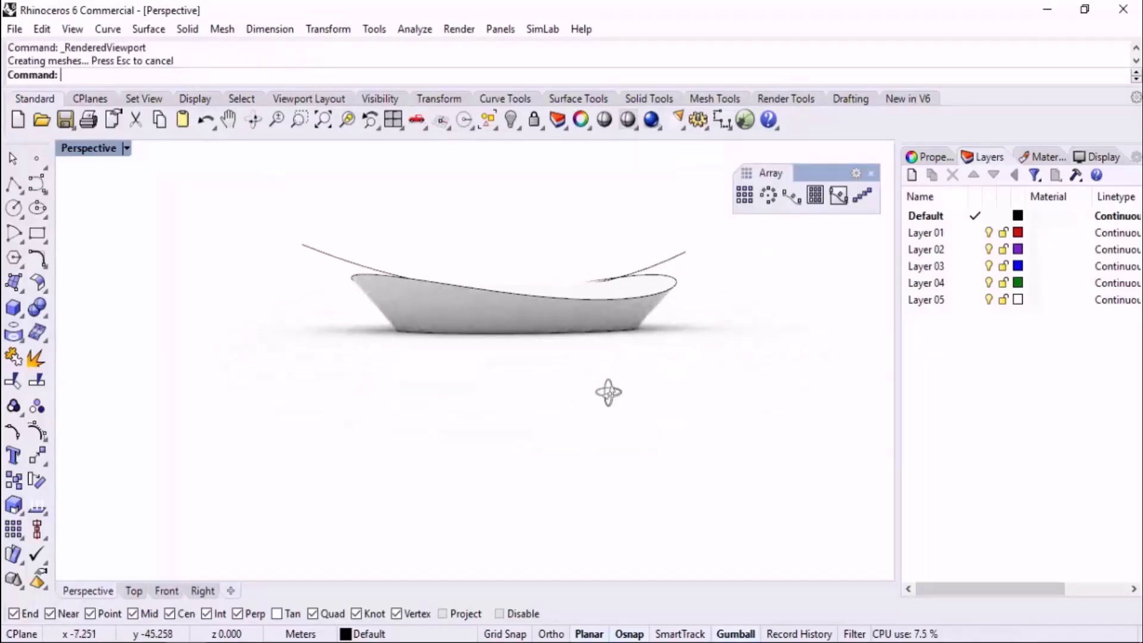
right_drag(608, 392, 575, 427)
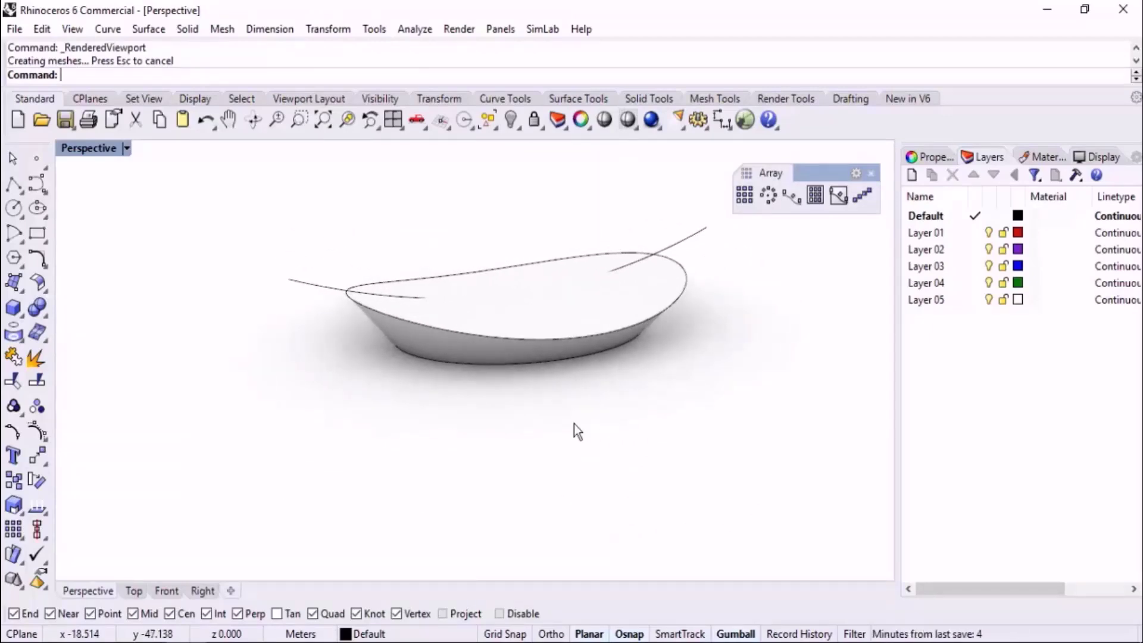
- Undo the roof patch and the wall loft, and change the viewport from Rendered to Shaded display mode
key(ctrl+z)
middle_click(656, 391)
click(650, 377)
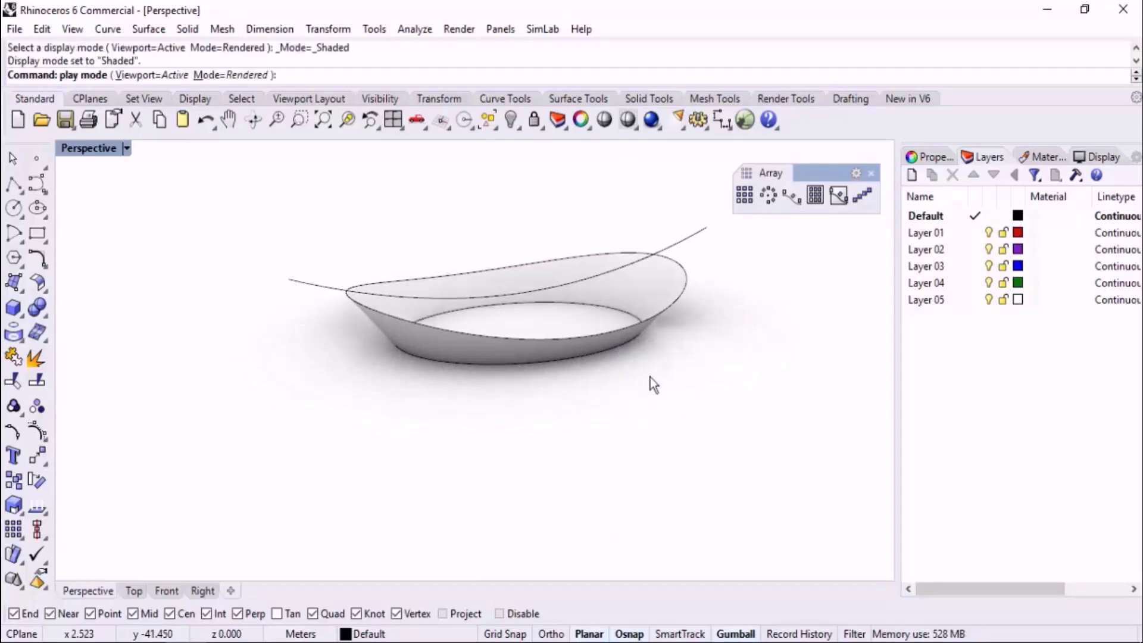
key(ctrl+z)
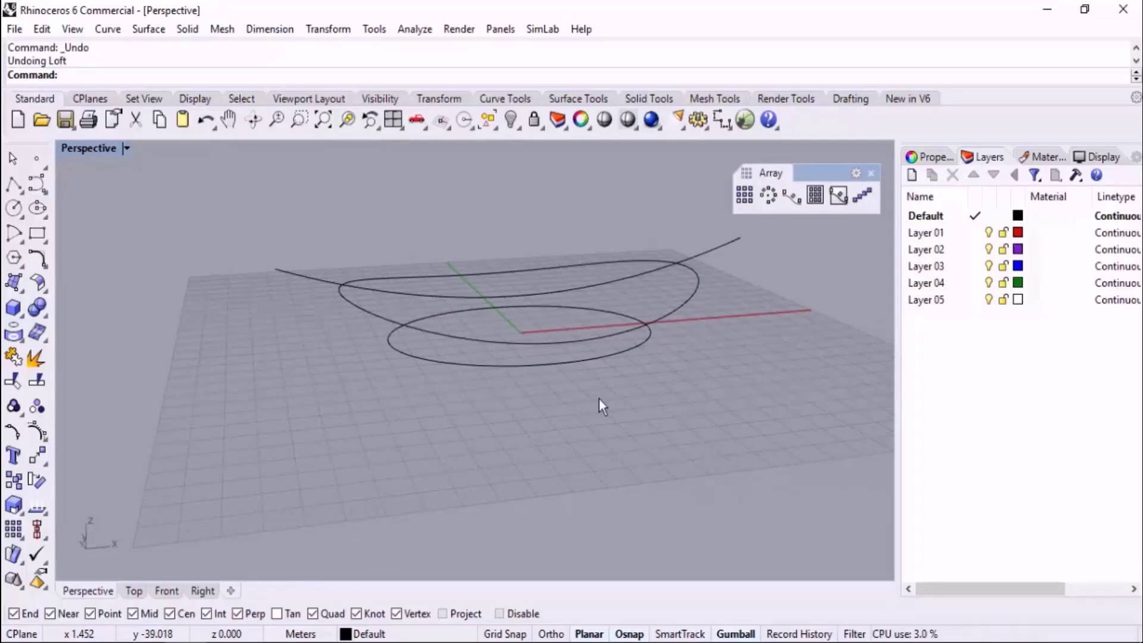
- Undo the Gumball edits and the Crv2View rim, going back to just the original ellipse and the sagging curve
scroll(554, 388, down, 2)
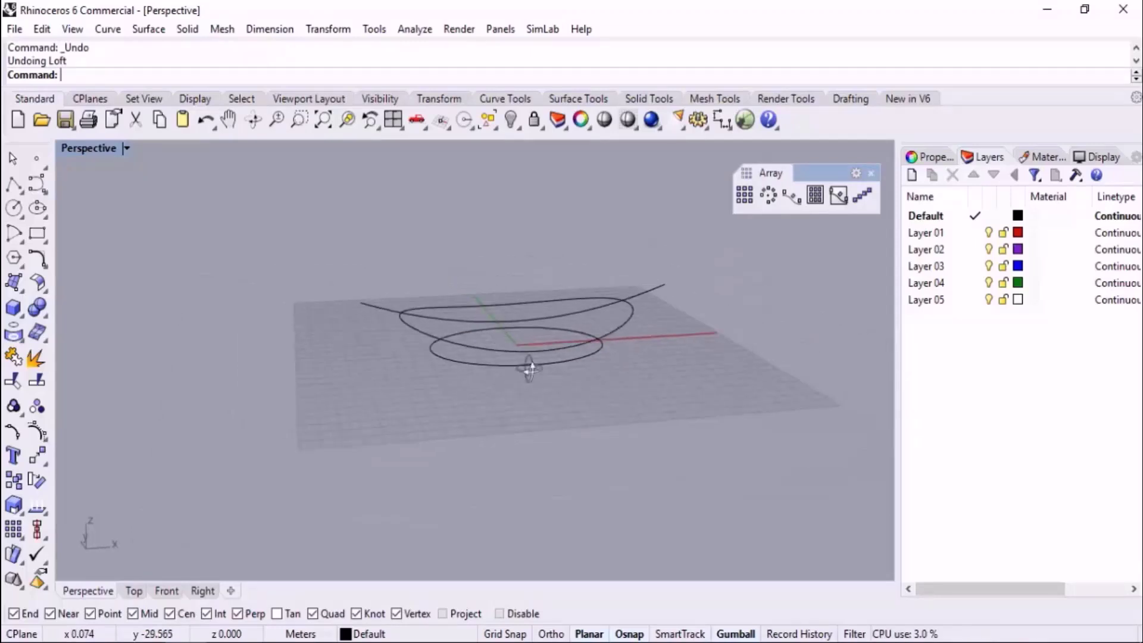
key(ctrl+z)
key(ctrl+z)
key(ctrl+z)
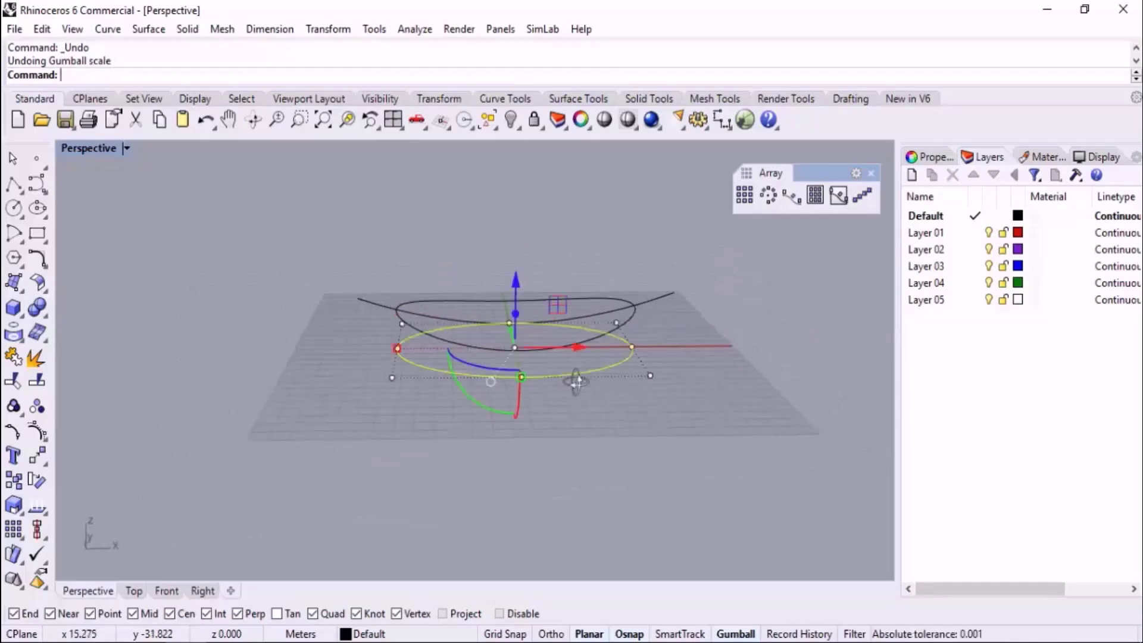
right_drag(556, 427, 587, 426)
click(583, 431)
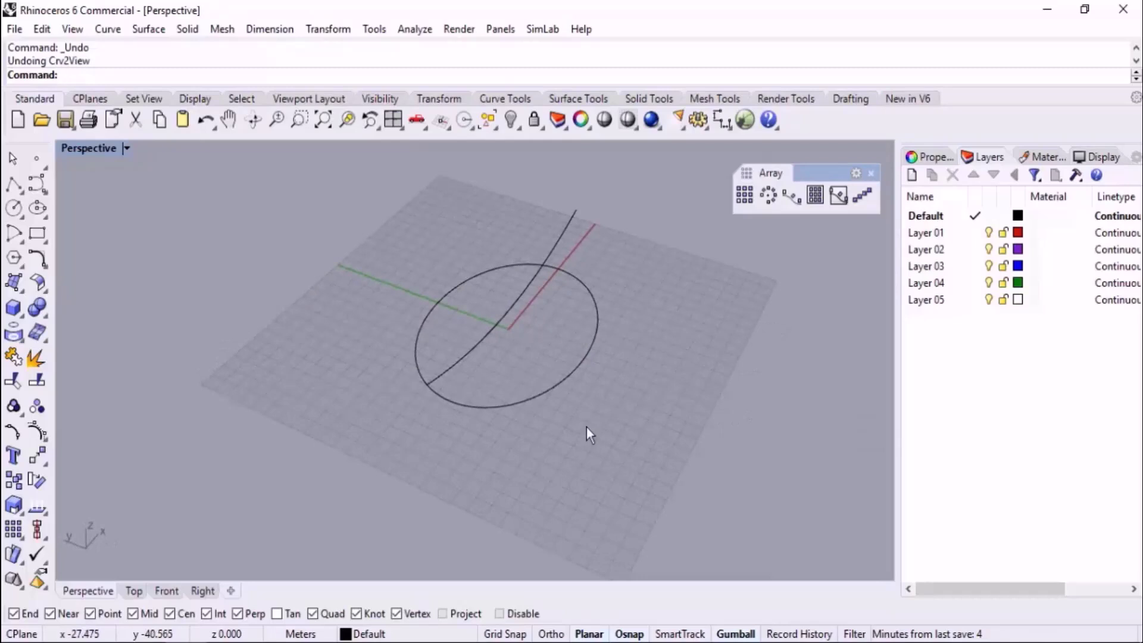
scroll(508, 348, up, 2)
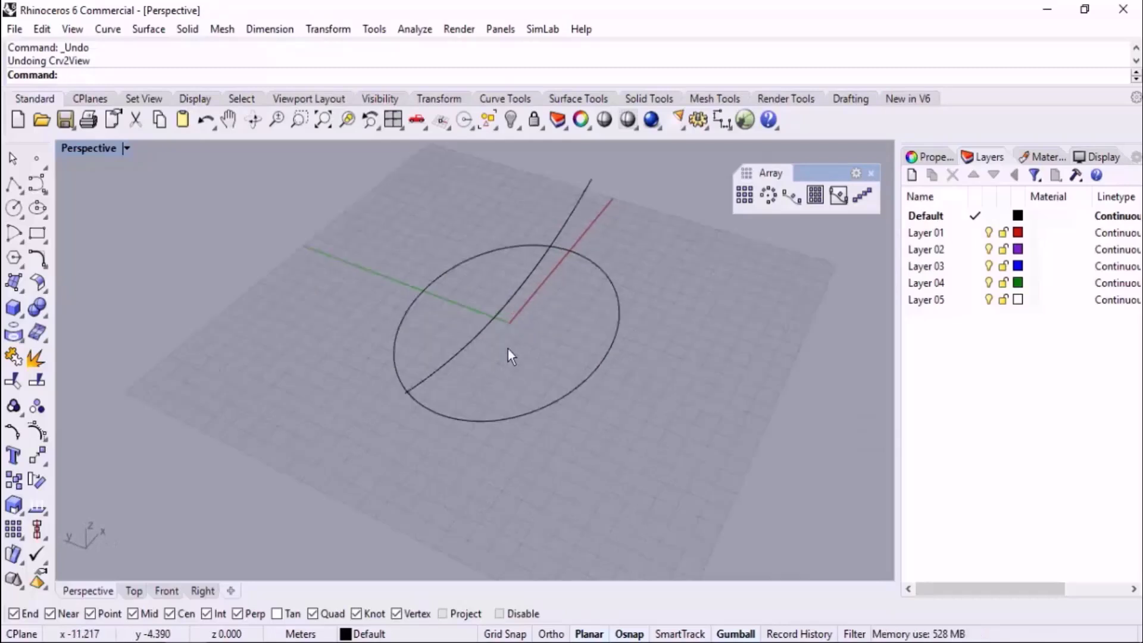
- Move the sagging curve's middle control point out of the curve's plane along the Y axis
click(488, 301)
right_drag(488, 302, 508, 318)
click(529, 326)
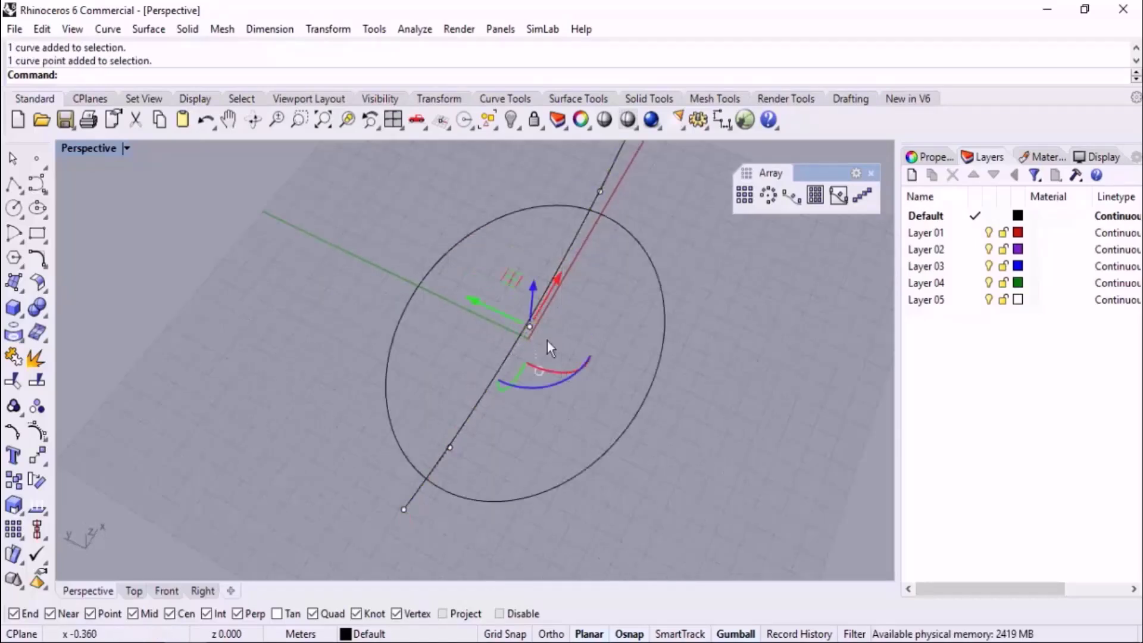
drag(483, 302, 437, 277)
right_drag(436, 277, 348, 411)
click(298, 466)
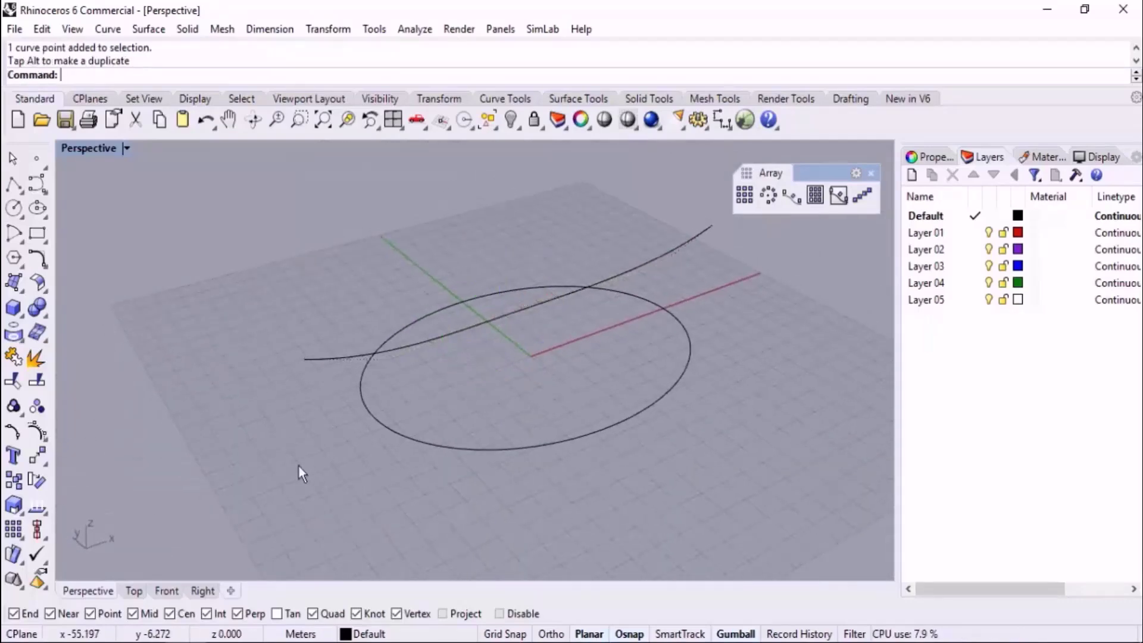
- Try Crv2View on the ellipse and the non-planar curve, giving a vertical extrusion direction in the Front view
text(v2View)
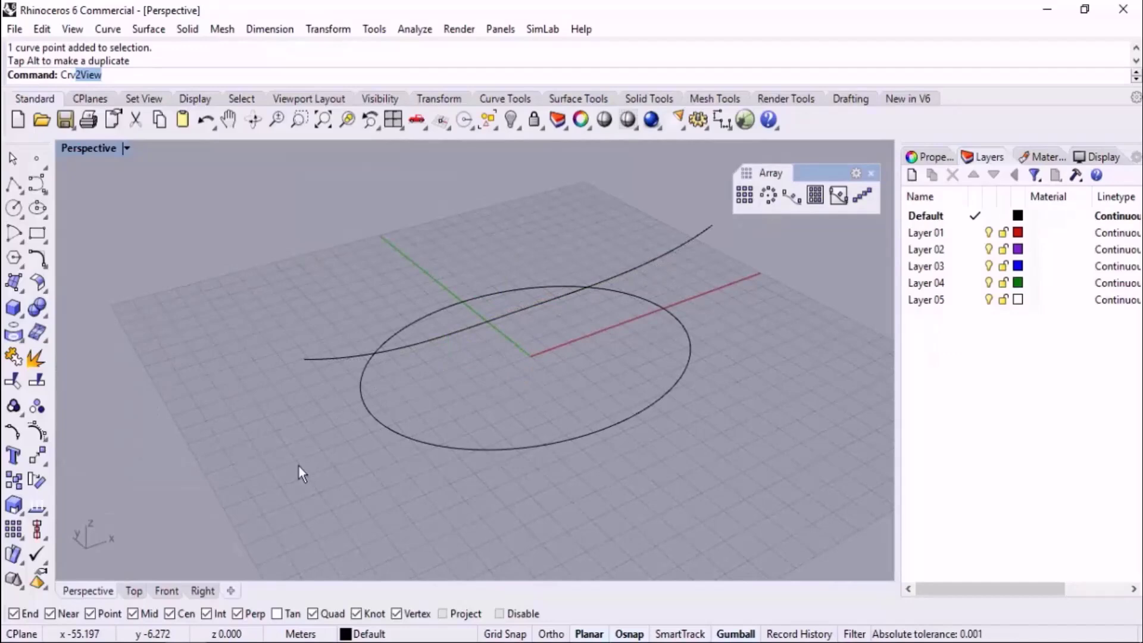
key(Return)
click(466, 445)
click(448, 332)
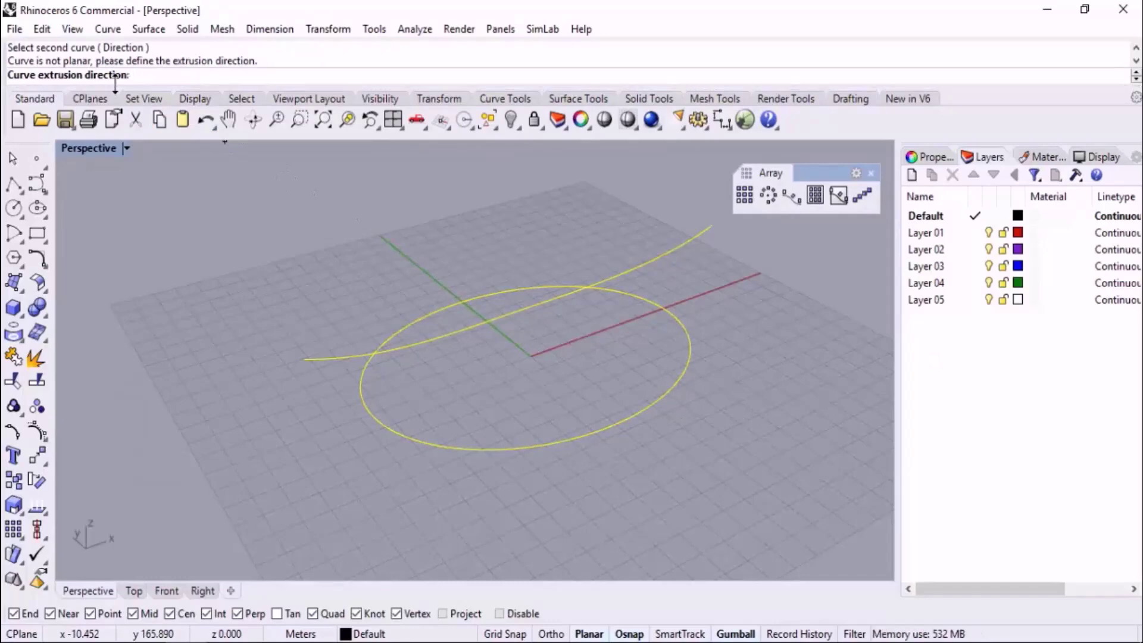
click(167, 590)
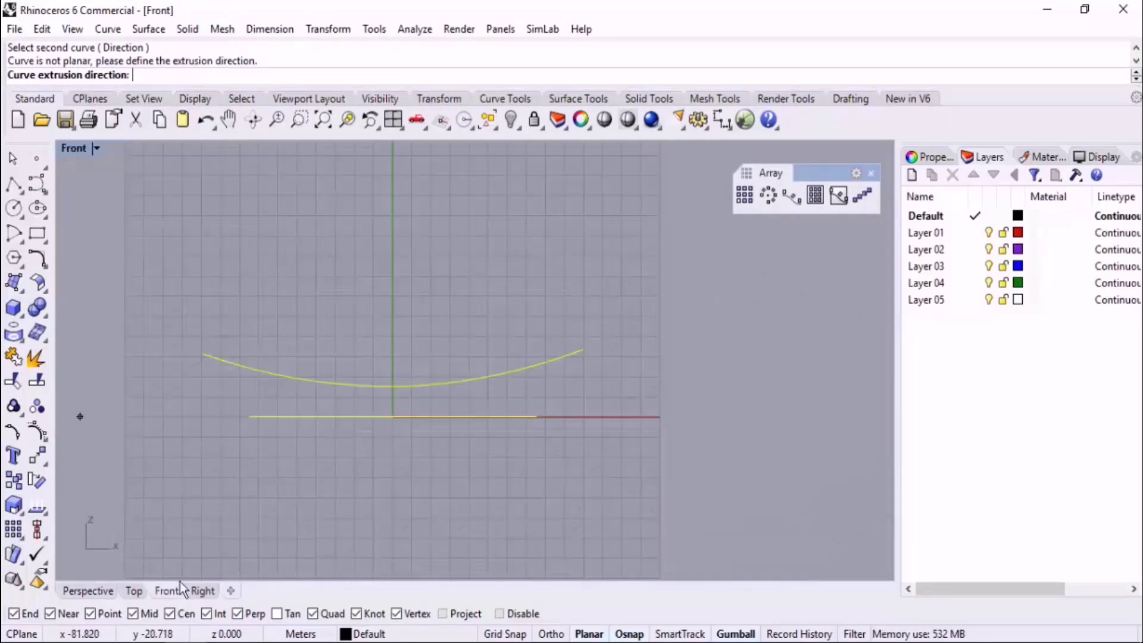
click(477, 451)
click(477, 304)
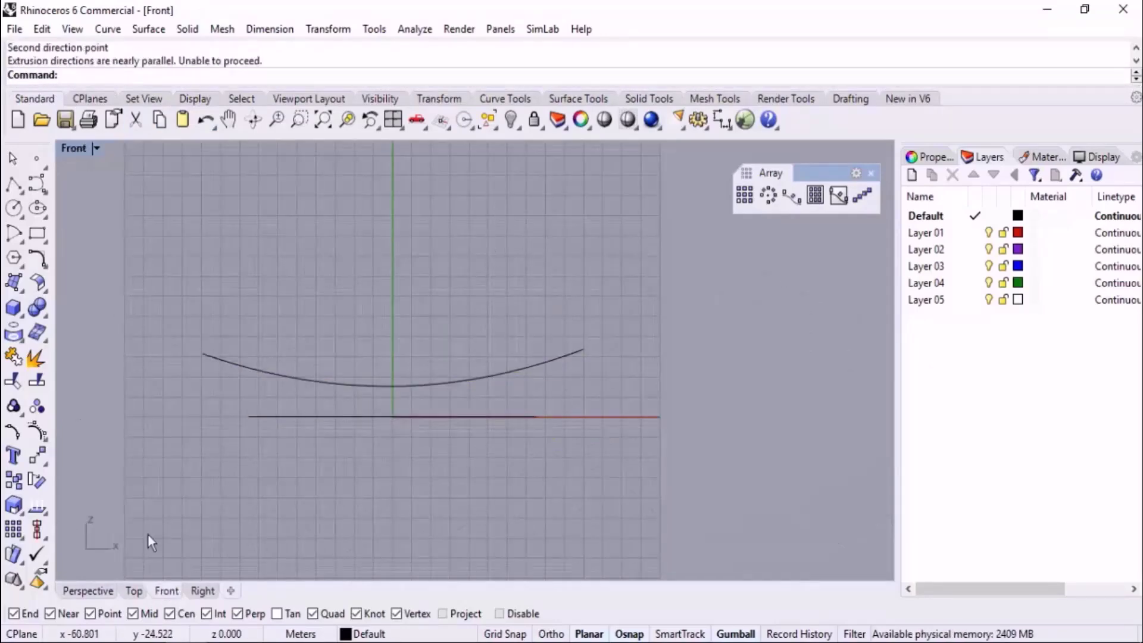
- Inspect the two curves in the Perspective view and undo the Gumball move of the middle control point
click(105, 590)
right_drag(369, 470, 379, 442)
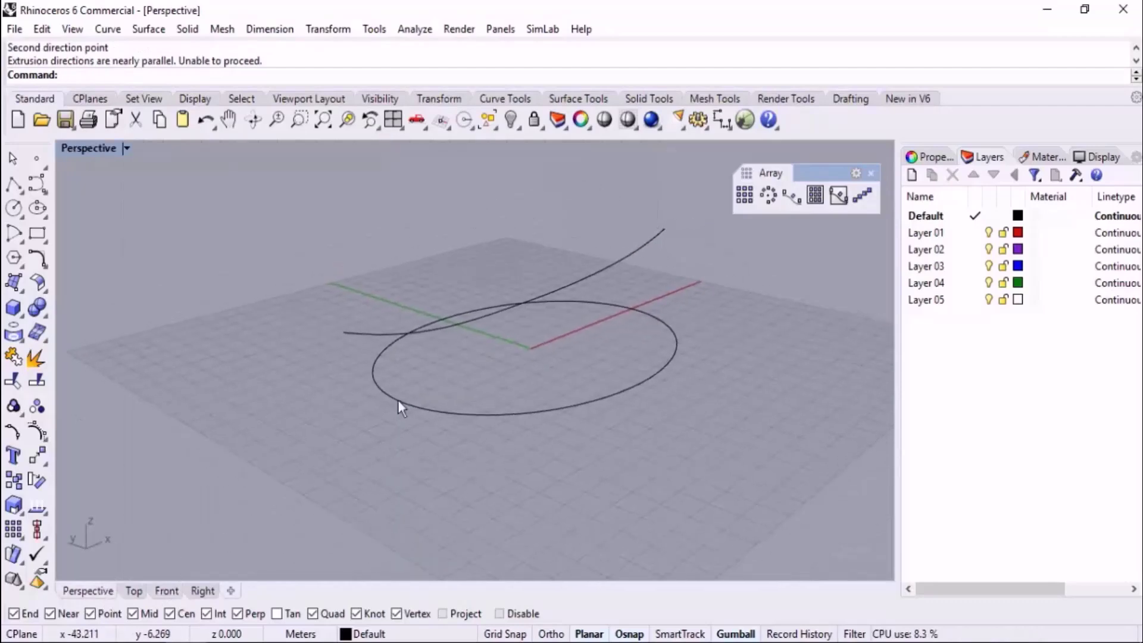
right_drag(397, 399, 513, 353)
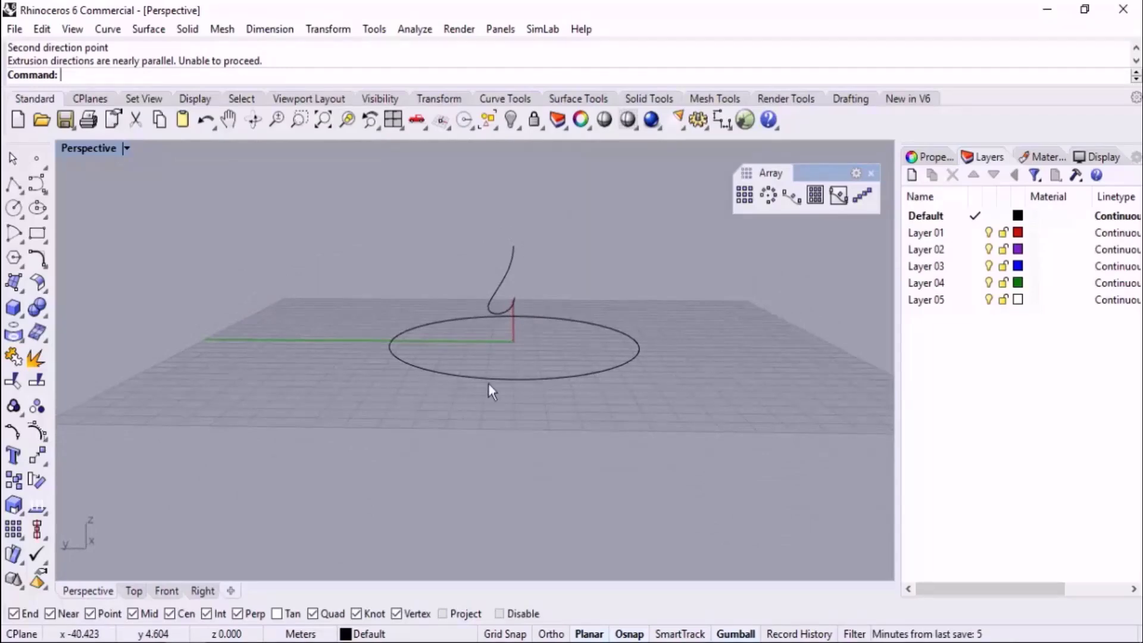
key(ctrl+z)
right_drag(458, 393, 370, 424)
- In the Front view, scale the sagging curve horizontally until it is narrower than the ellipse, and flatten it slightly
click(166, 591)
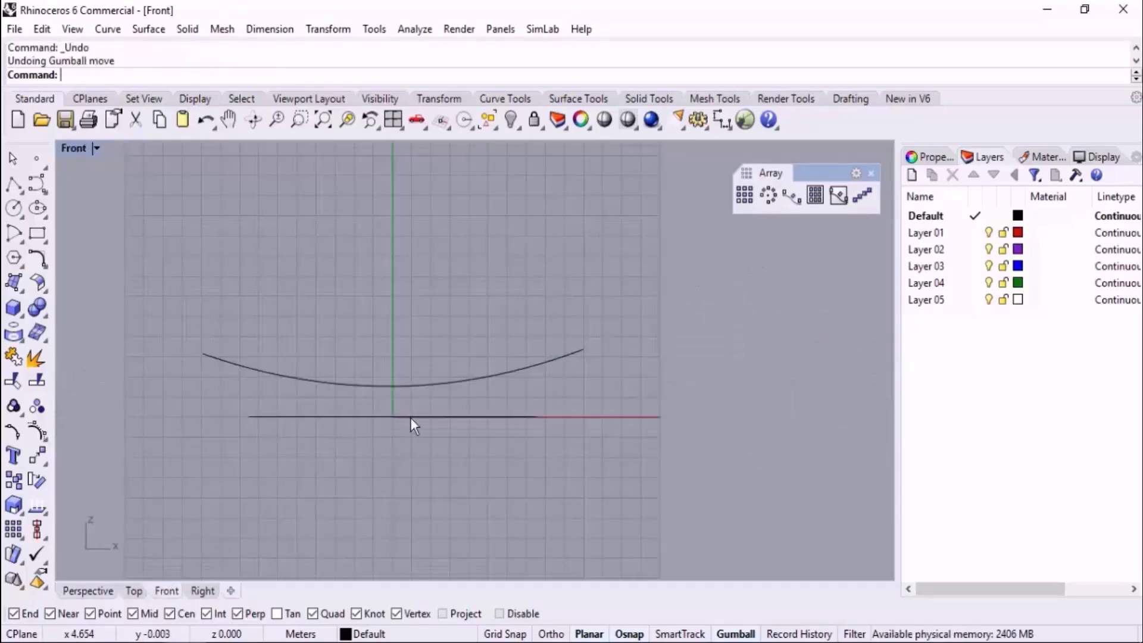
scroll(411, 416, up, 2)
click(431, 376)
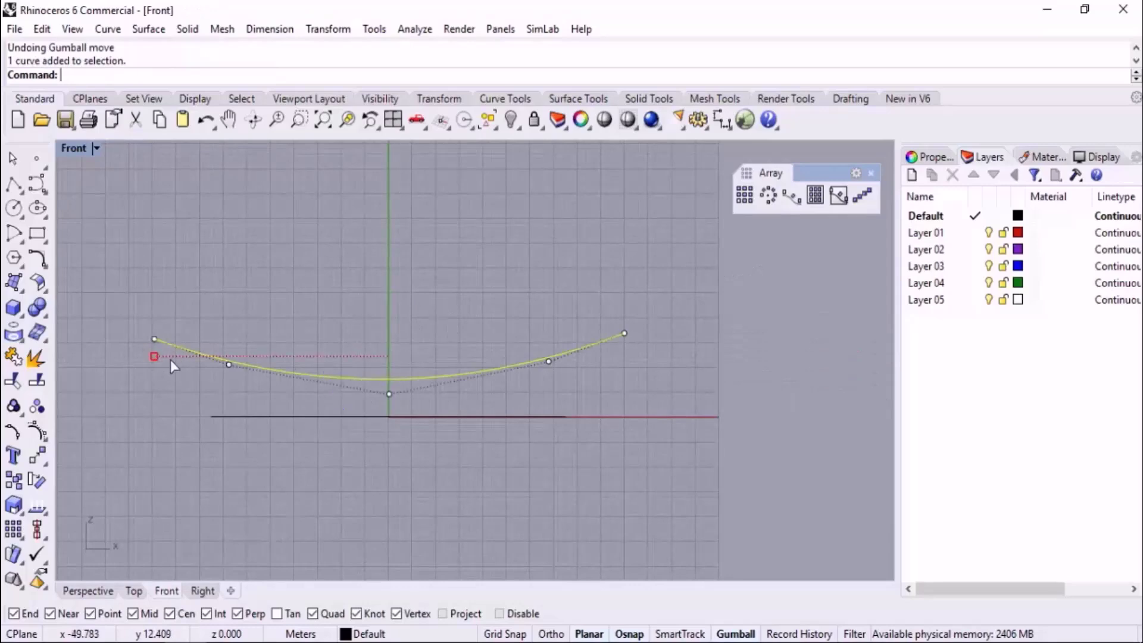
drag(170, 359, 256, 359)
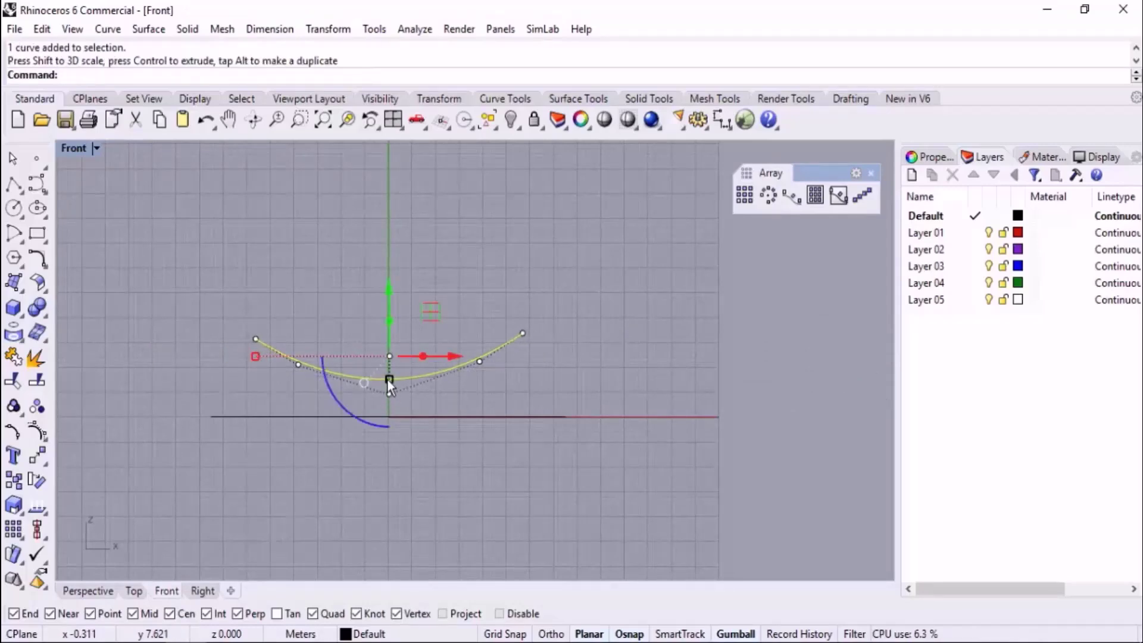
drag(388, 380, 388, 369)
key(Escape)
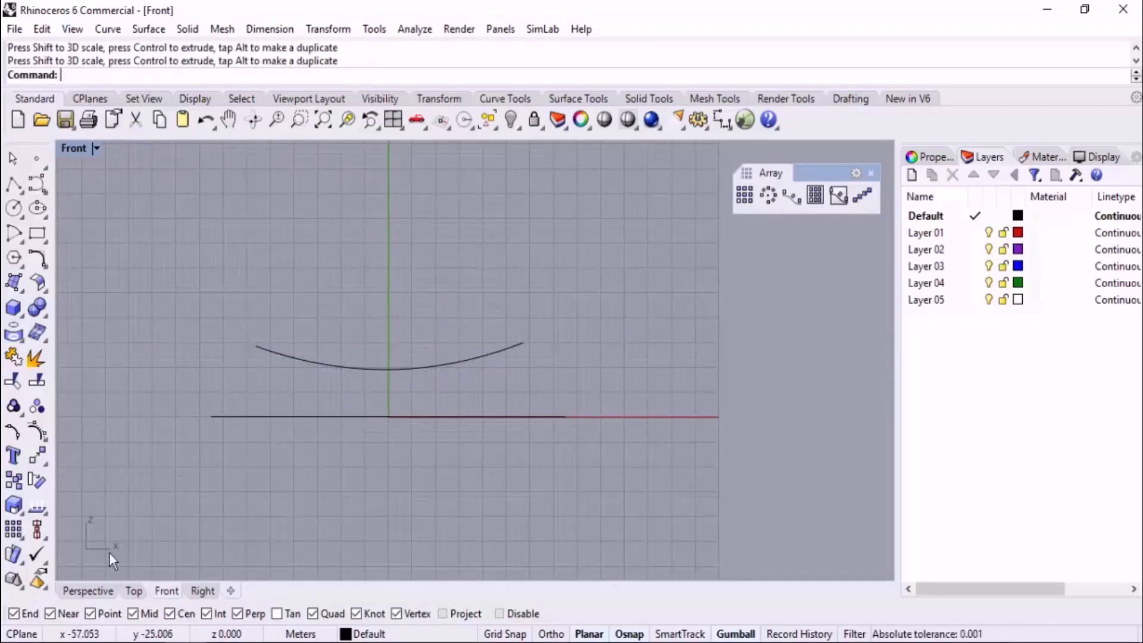
- Run Crv2View on the ellipse and the shortened sagging curve in the Perspective view
click(101, 590)
right_drag(428, 455, 441, 480)
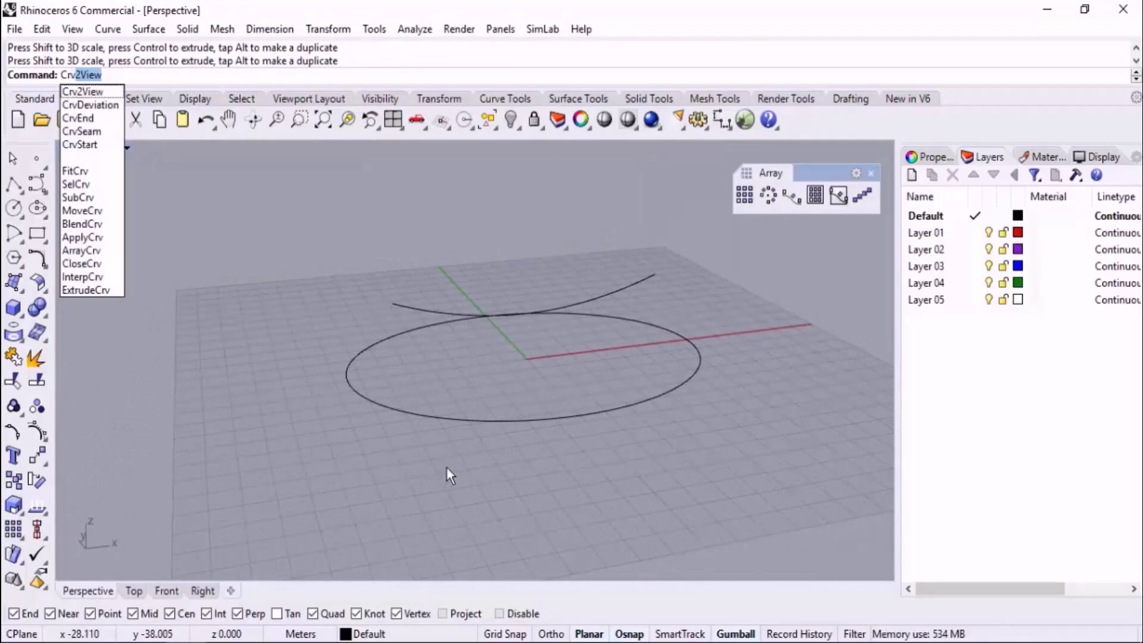
key(Return)
click(525, 423)
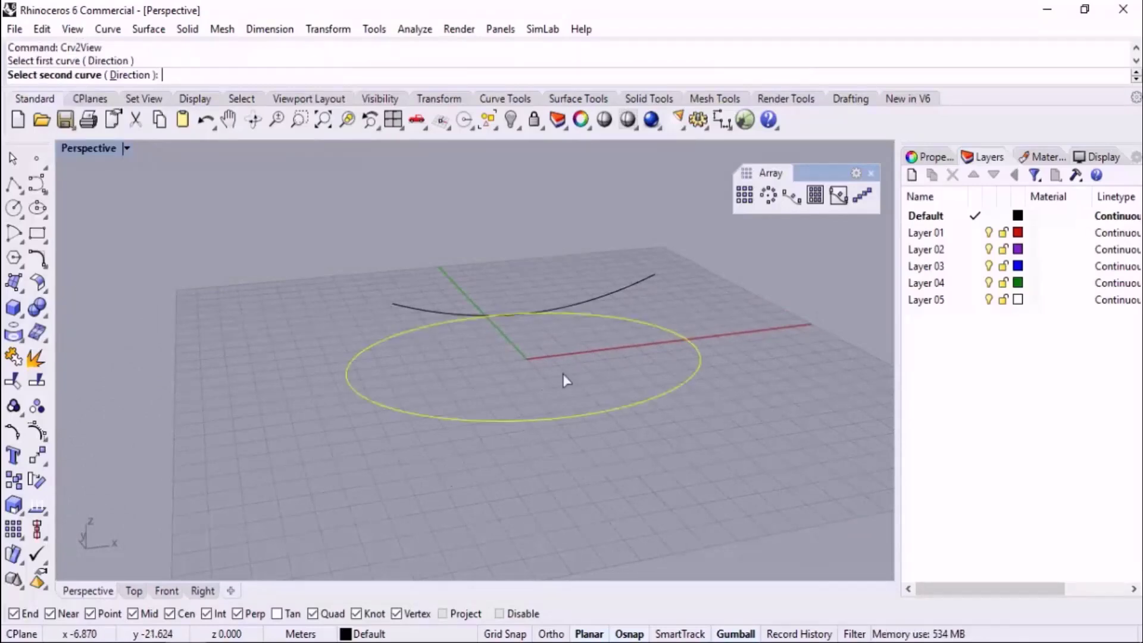
click(615, 291)
right_drag(678, 434, 632, 400)
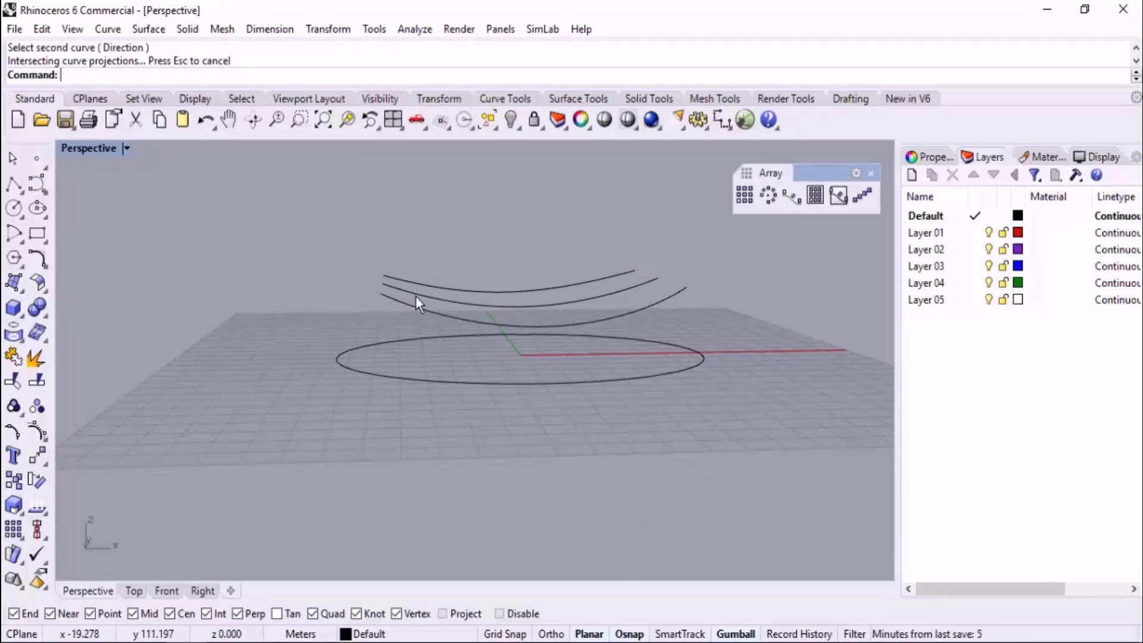
- Undo the Crv2View result and delete the shortened sagging curve, leaving only the ellipse
key(ctrl+z)
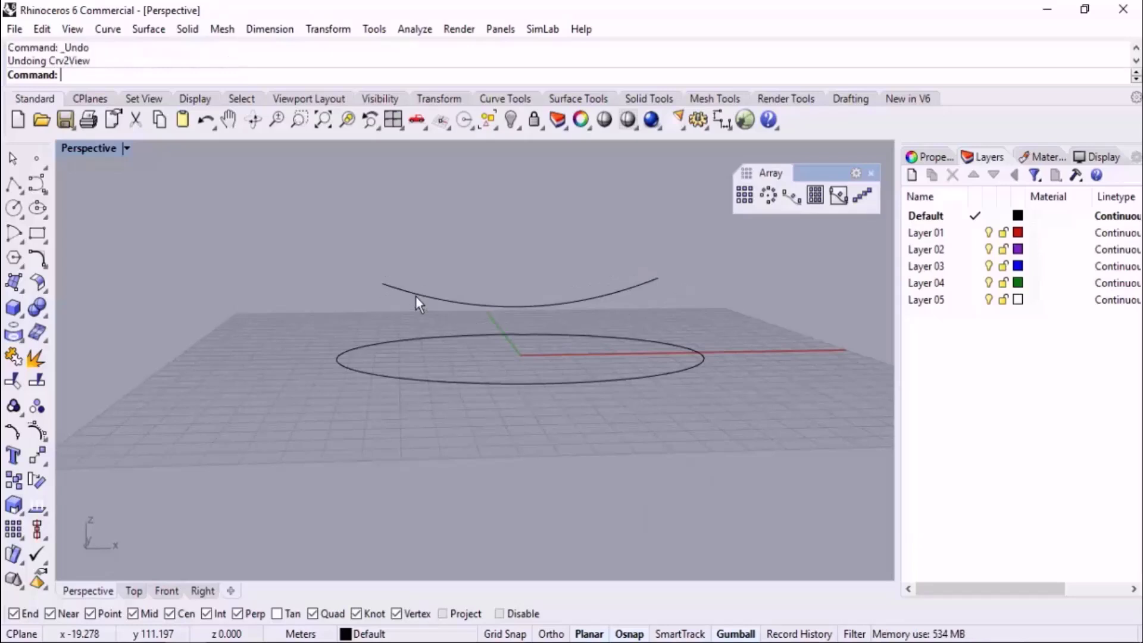
right_drag(476, 317, 595, 314)
click(617, 305)
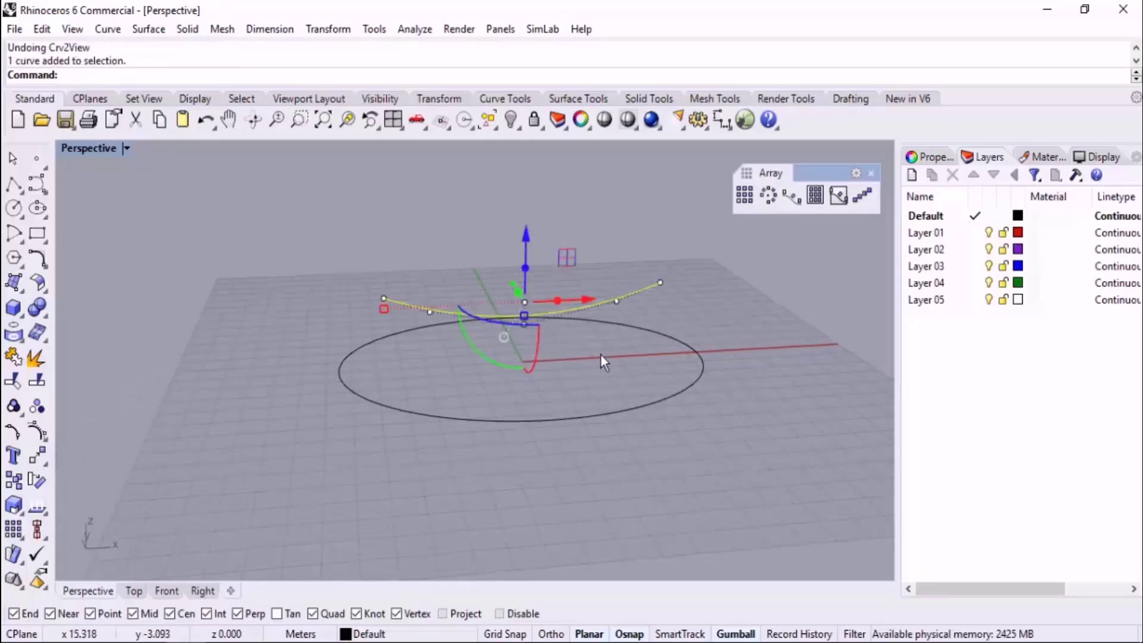
key(Delete)
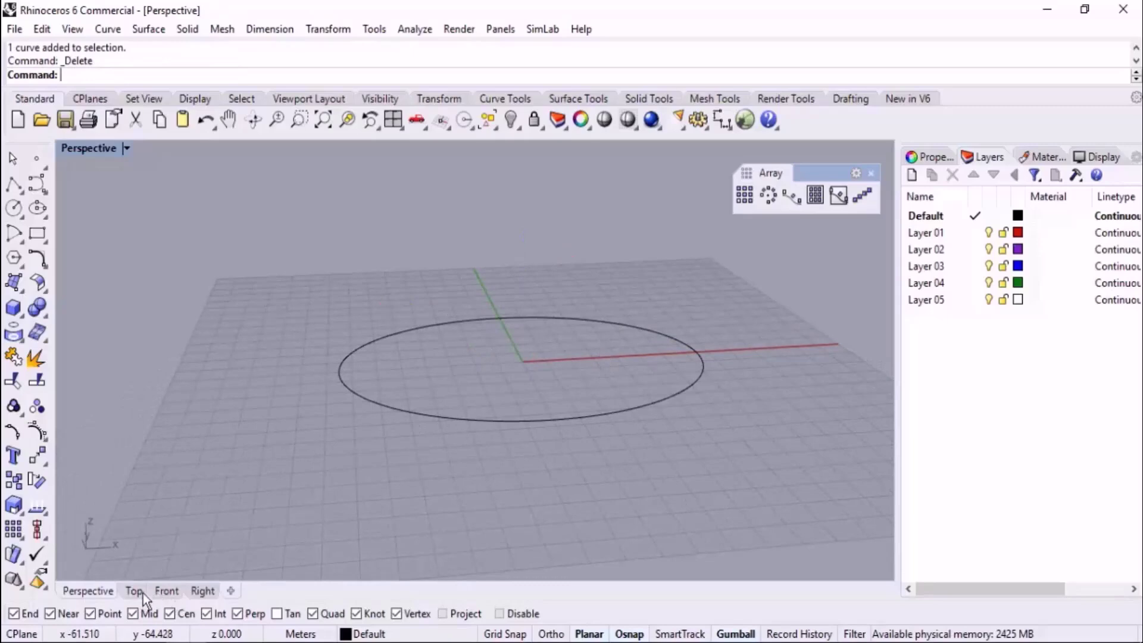
- Draw a closed, tilted interpolated curve through three points above the ellipse in the Front view
click(166, 591)
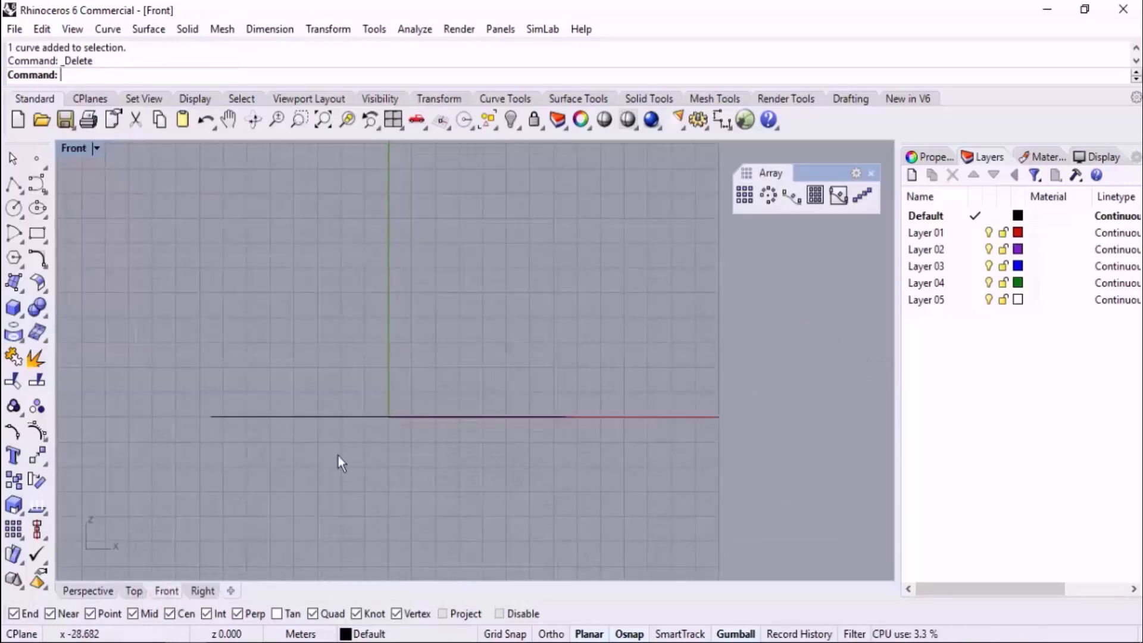
middle_click(467, 358)
click(466, 334)
click(415, 396)
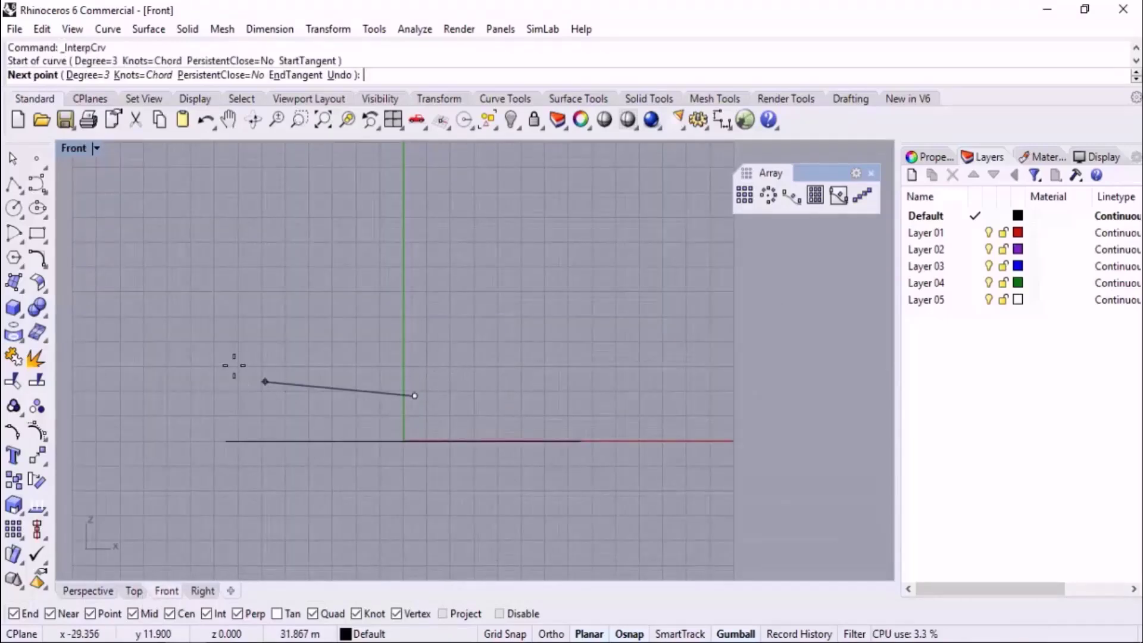
click(230, 360)
click(622, 328)
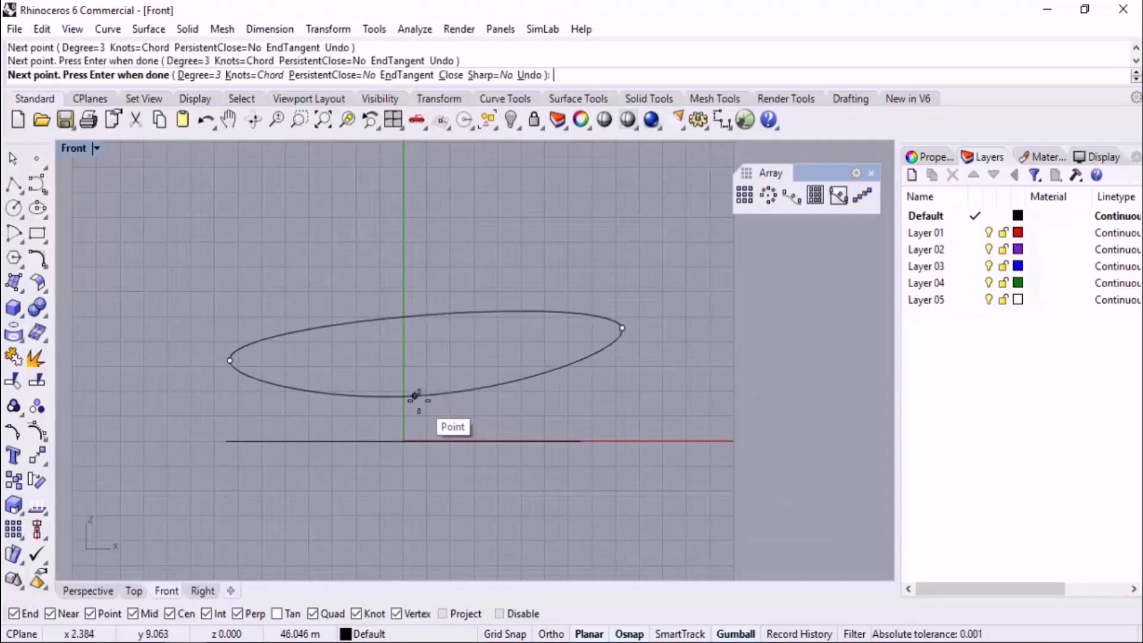
click(415, 395)
- Run Crv2View on the ellipse and the closed front-view curve, and inspect the resulting curves
click(90, 591)
mouse_move(388, 462)
right_down()
mouse_move(510, 429)
mouse_move(380, 467)
right_up()
text(Crv2View)
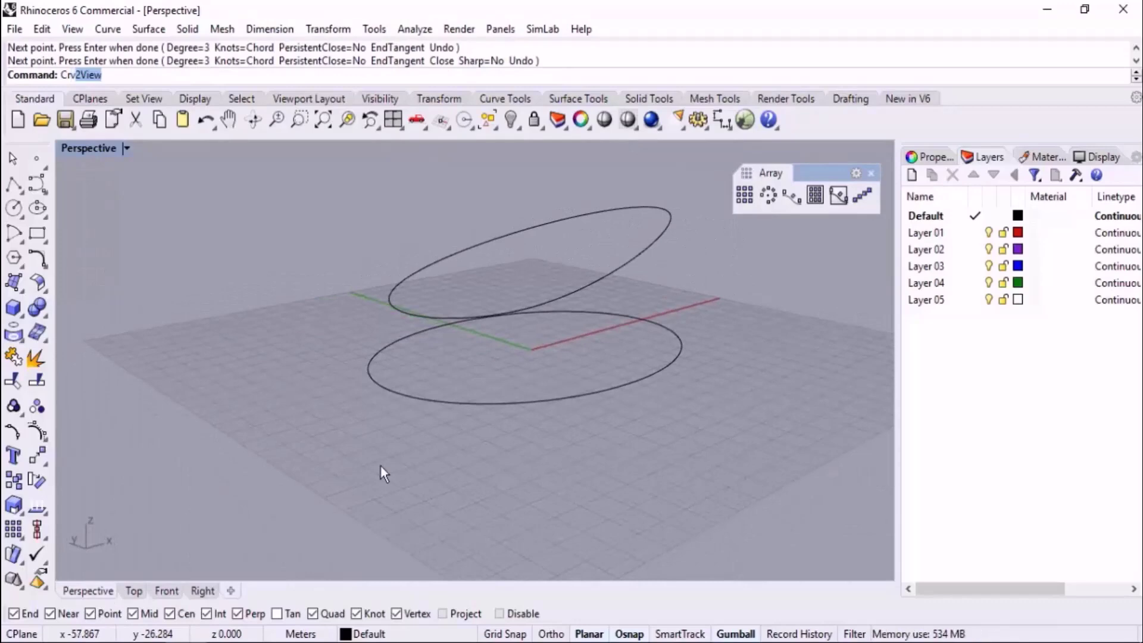
key(Return)
click(537, 401)
click(607, 290)
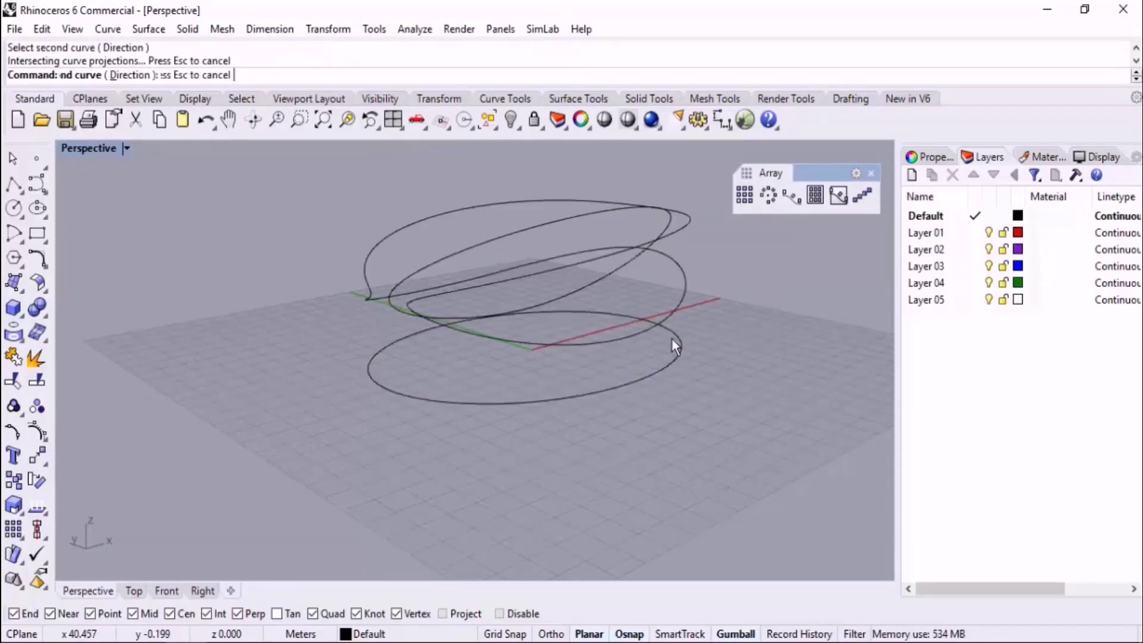
right_drag(695, 356, 524, 381)
- Undo the Crv2View result and the closed interpolated curve
key(ctrl+z)
key(ctrl+z)
mouse_move(576, 418)
right_down()
mouse_move(594, 431)
mouse_move(567, 404)
right_up()
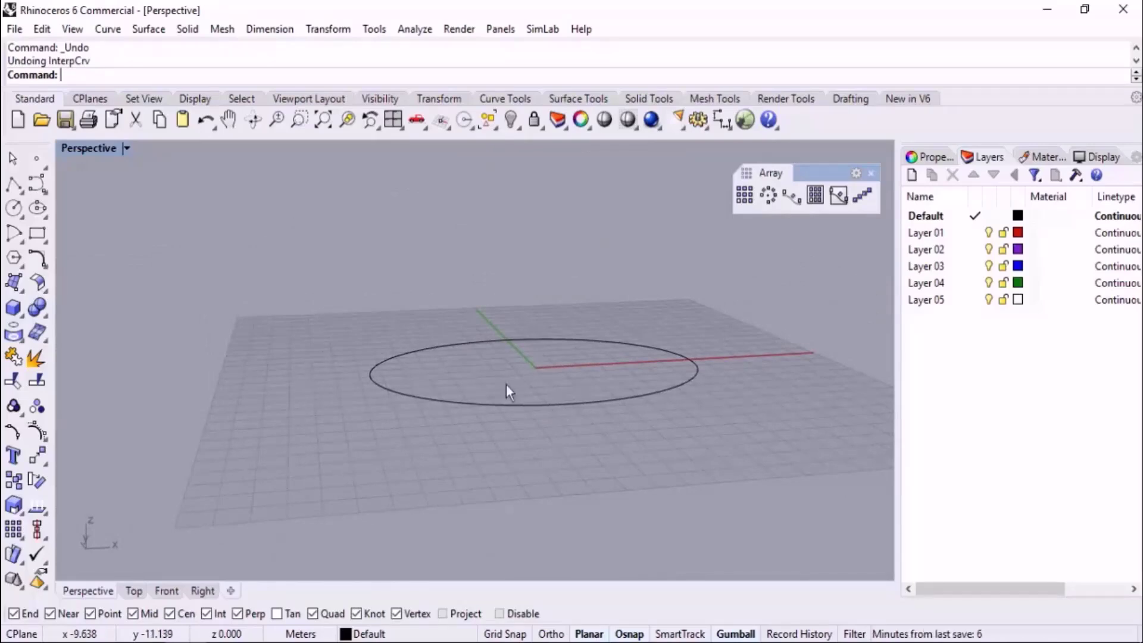
- Delete the ellipse to clear the scene
right_drag(508, 391, 492, 336)
click(533, 398)
key(Delete)
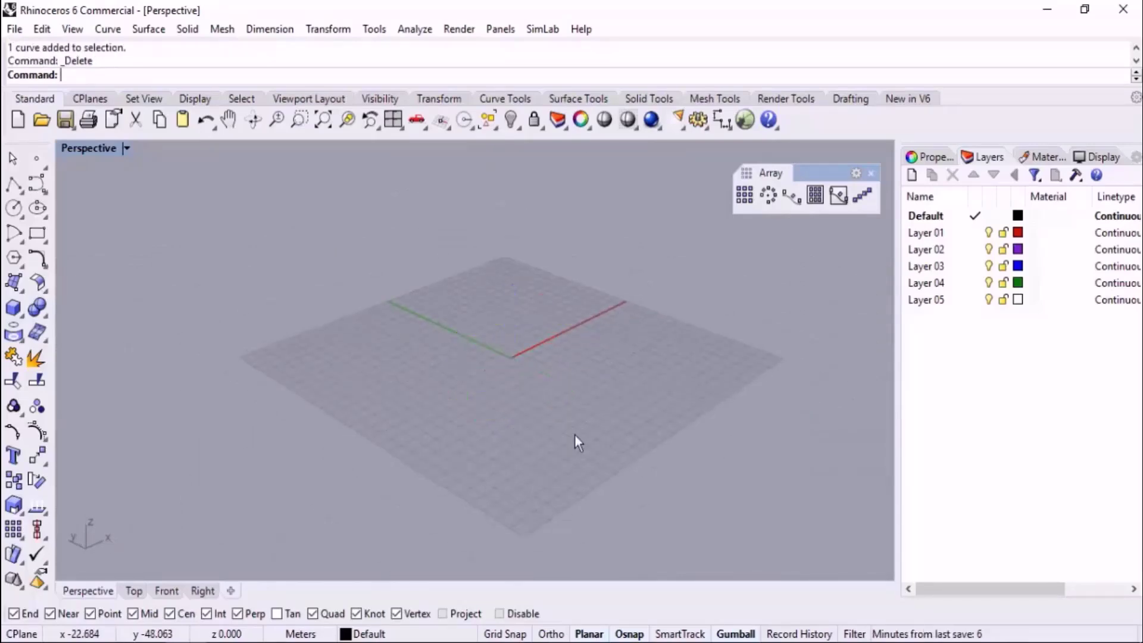
- Draw an arc on the ground plane from the origin to about 49 m along the X axis, bulging toward negative Y
right_drag(573, 434, 544, 377)
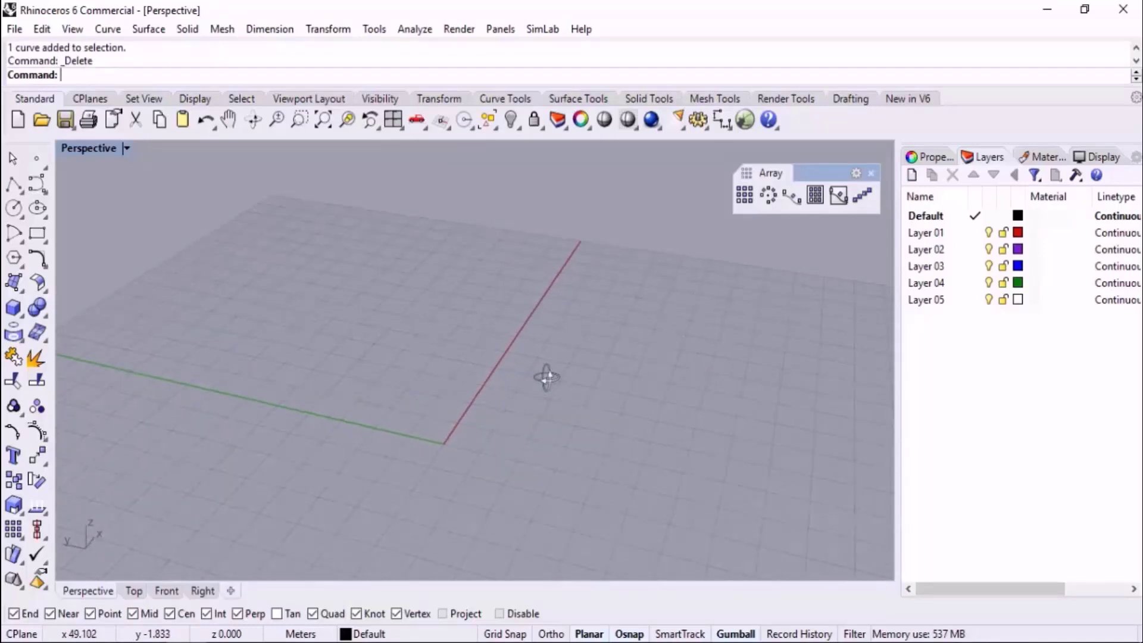
click(21, 228)
click(59, 244)
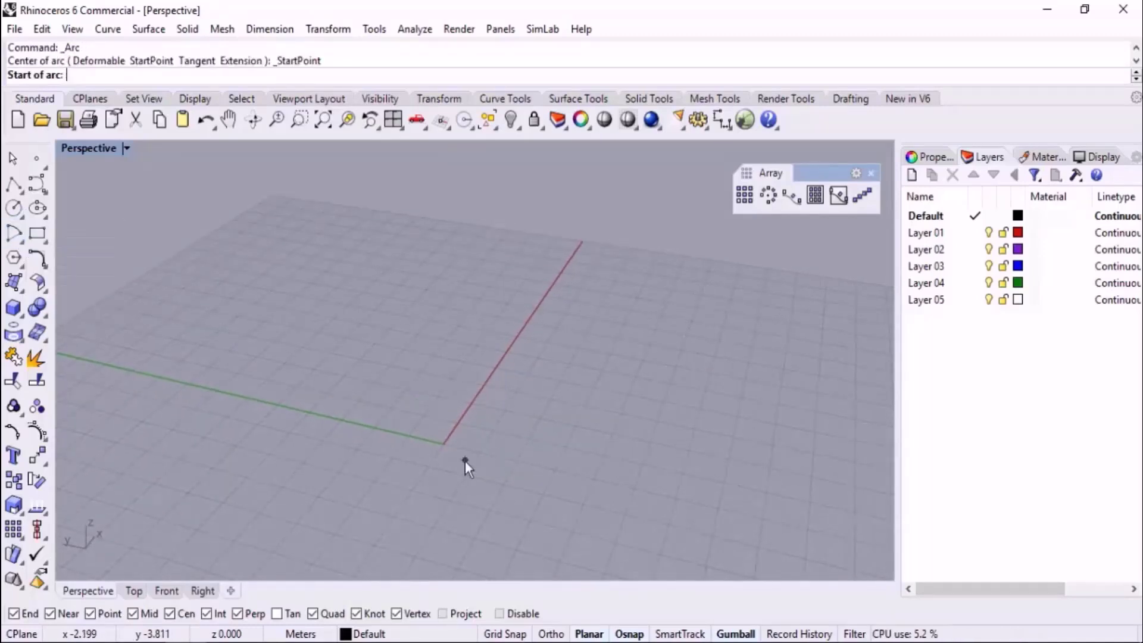
text(0)
key(Return)
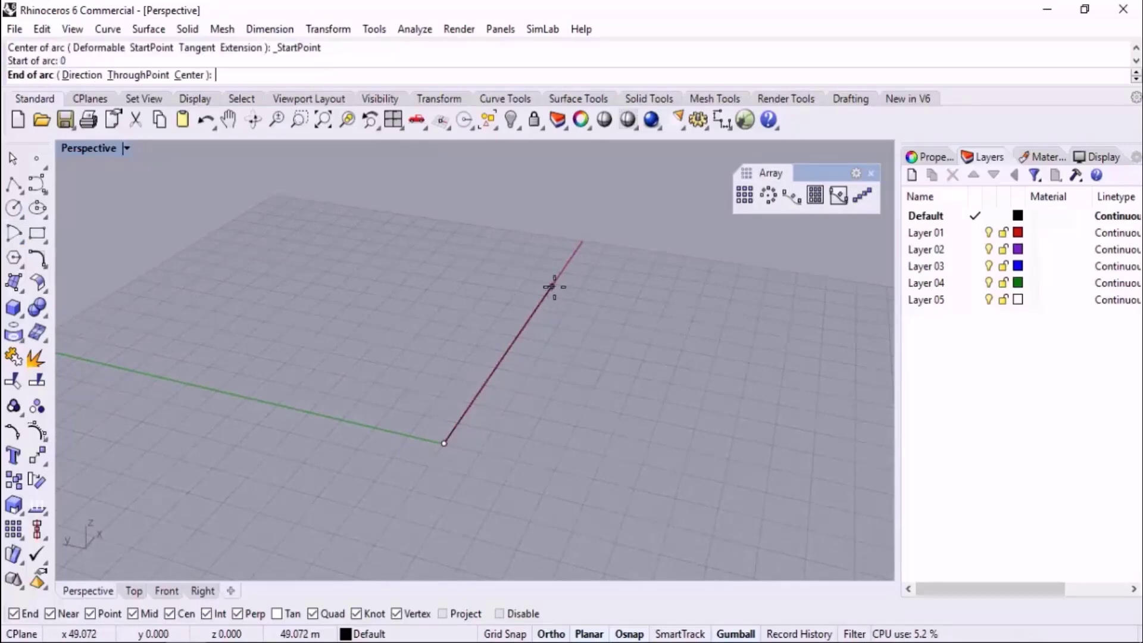
click(551, 287)
click(569, 364)
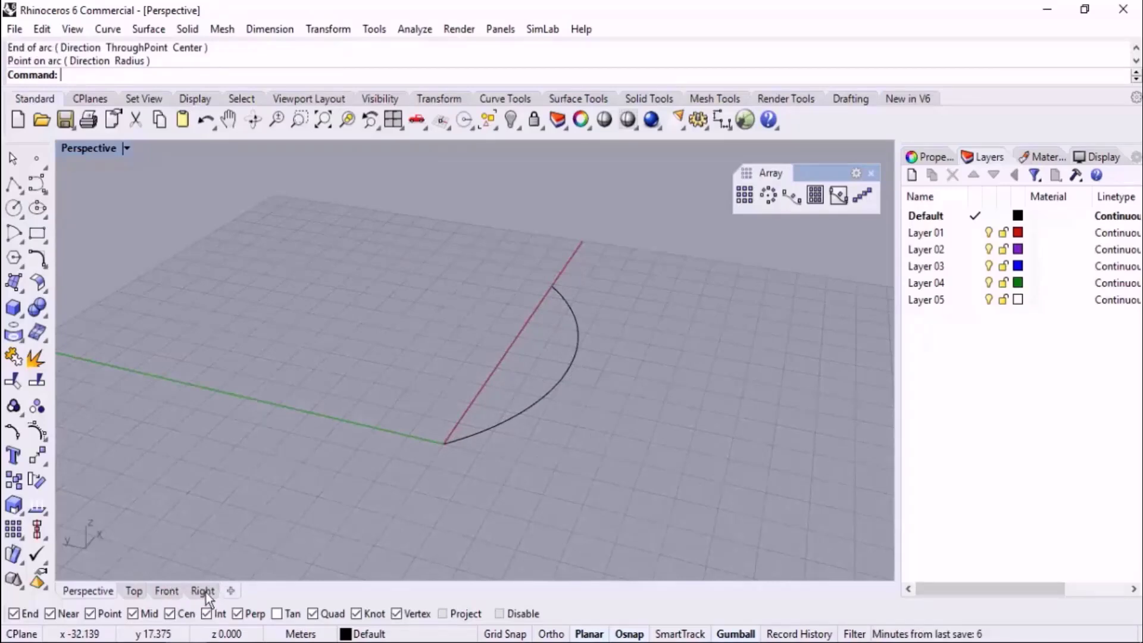
right_drag(616, 370, 534, 420)
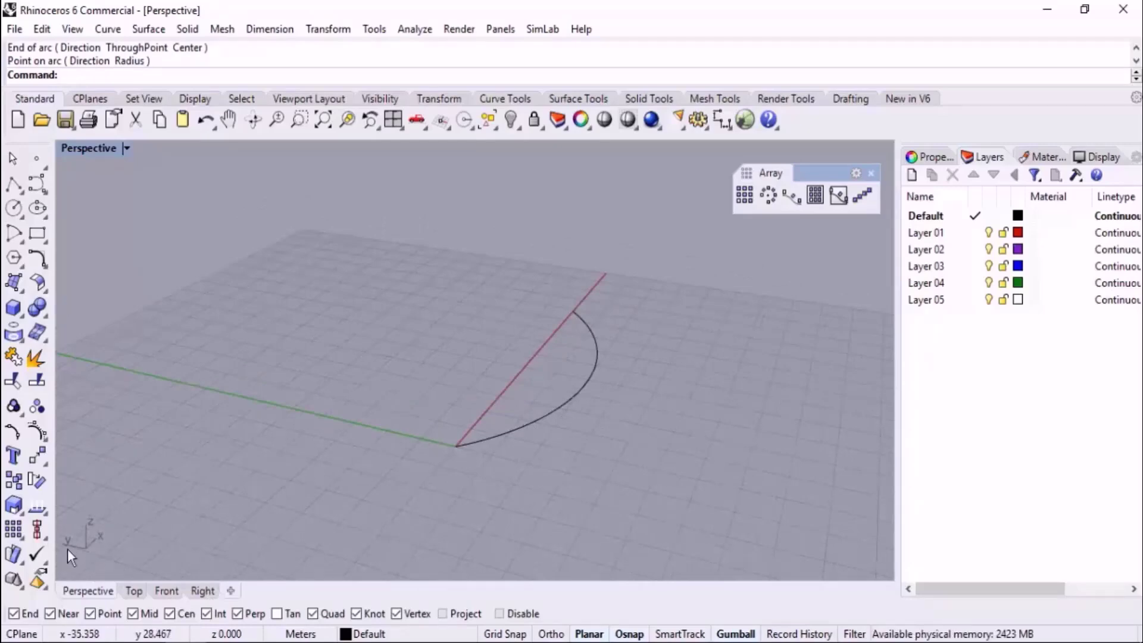
right_drag(671, 378, 518, 441)
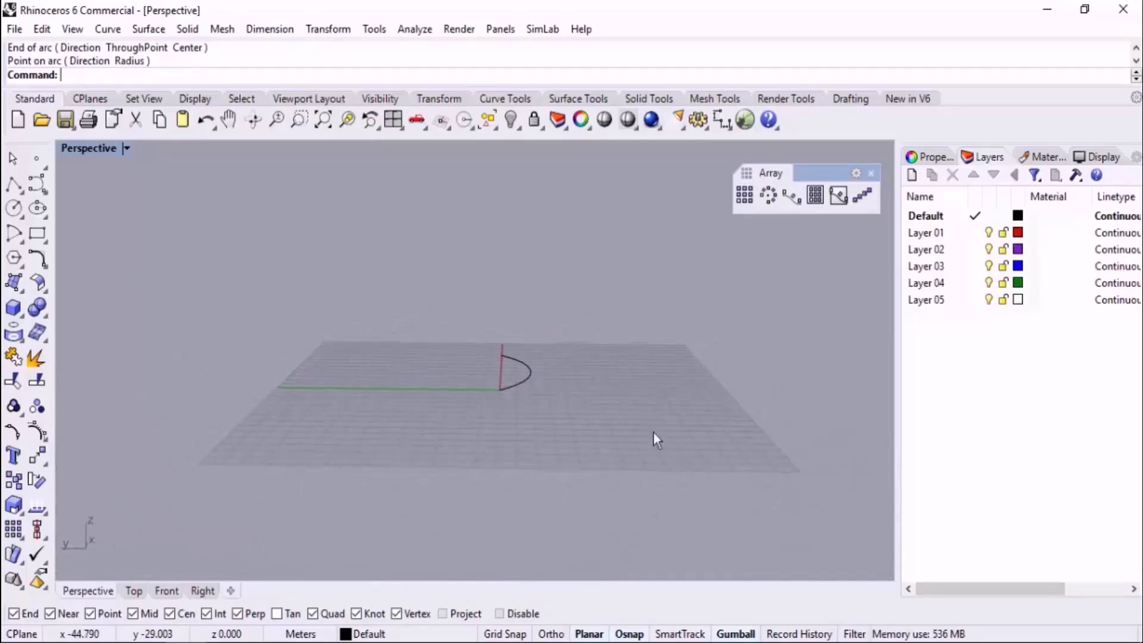
right_drag(653, 433, 470, 387)
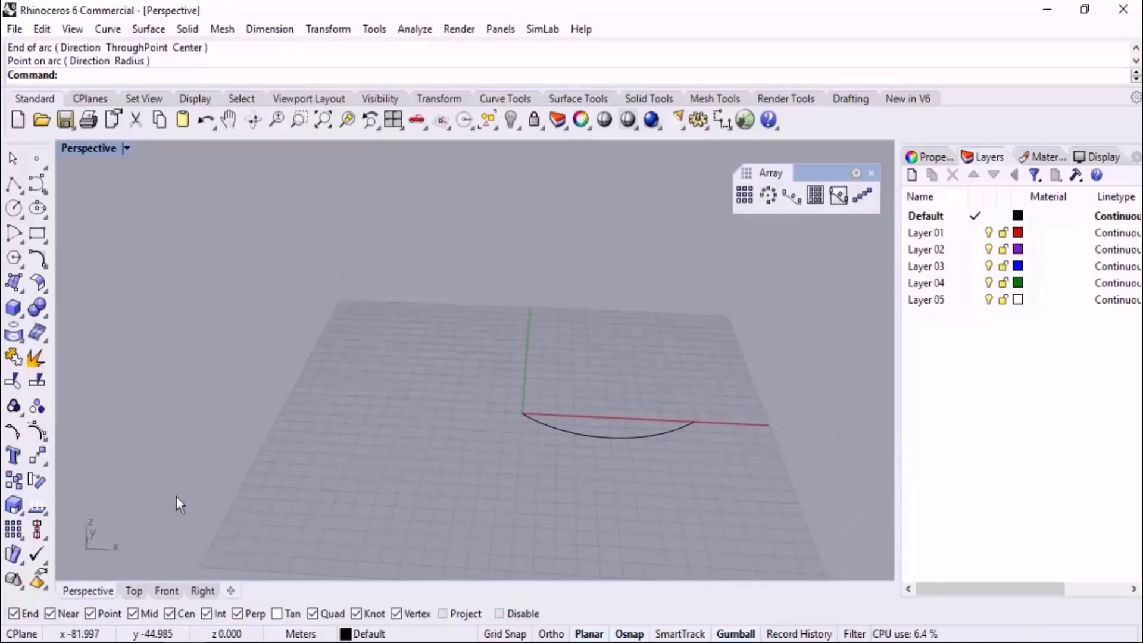
mouse_move(640, 476)
right_down()
mouse_move(640, 407)
mouse_move(640, 459)
right_up()
right_drag(538, 468, 601, 453)
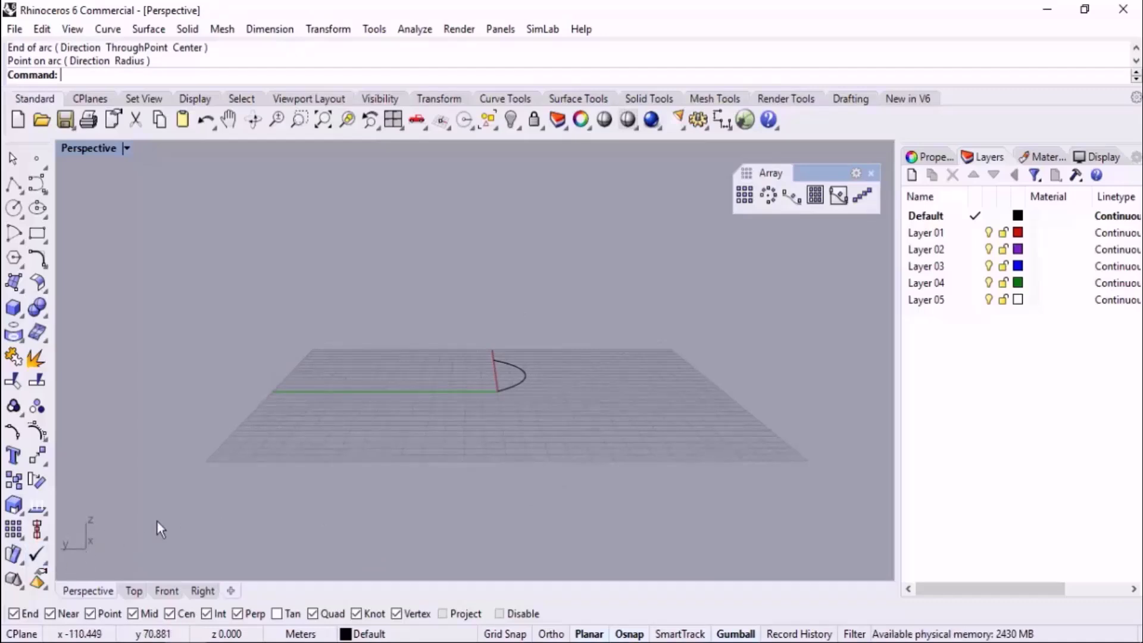
right_drag(545, 442, 441, 377)
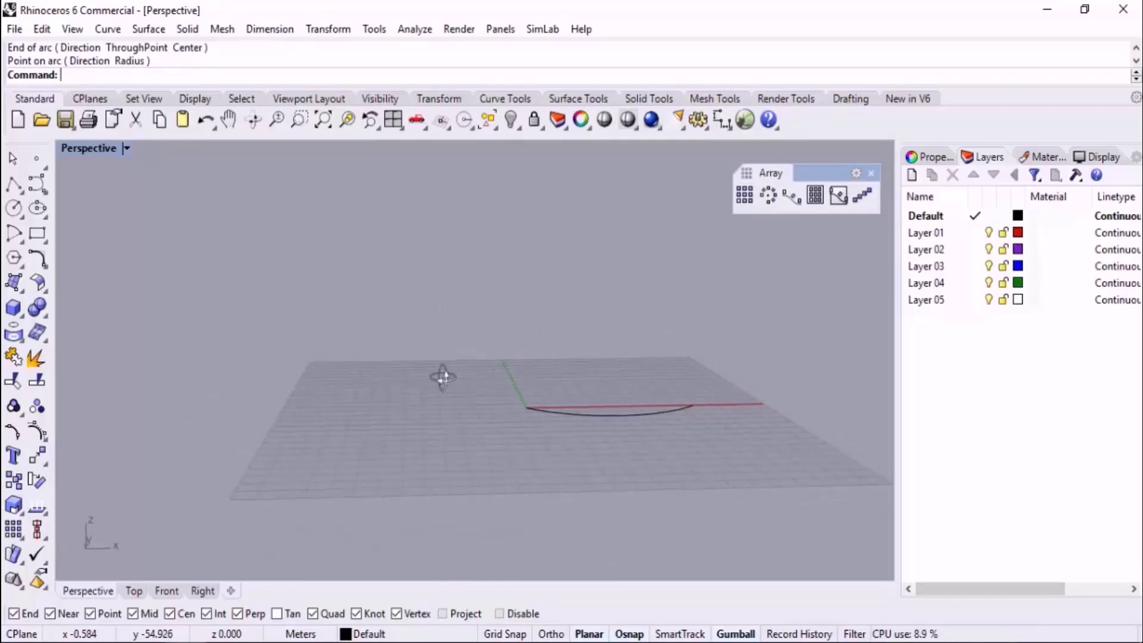
- Draw a second arc in the front view between the ground arc's two endpoints, about 49 m apart, bulging upward
click(168, 590)
right_drag(437, 438, 455, 399)
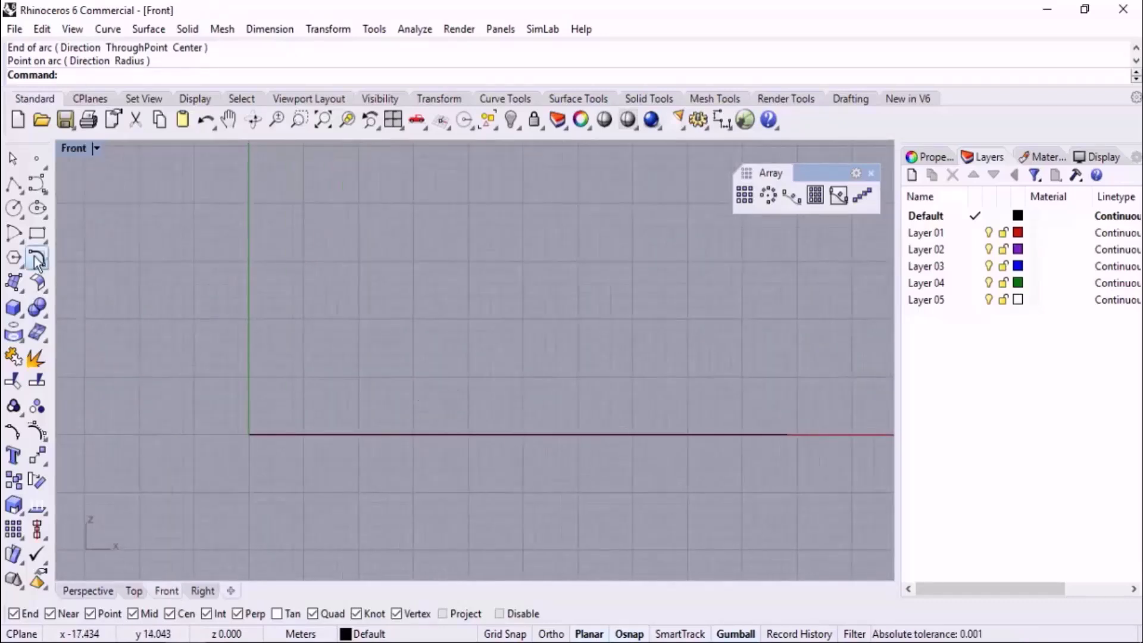
click(15, 235)
click(64, 250)
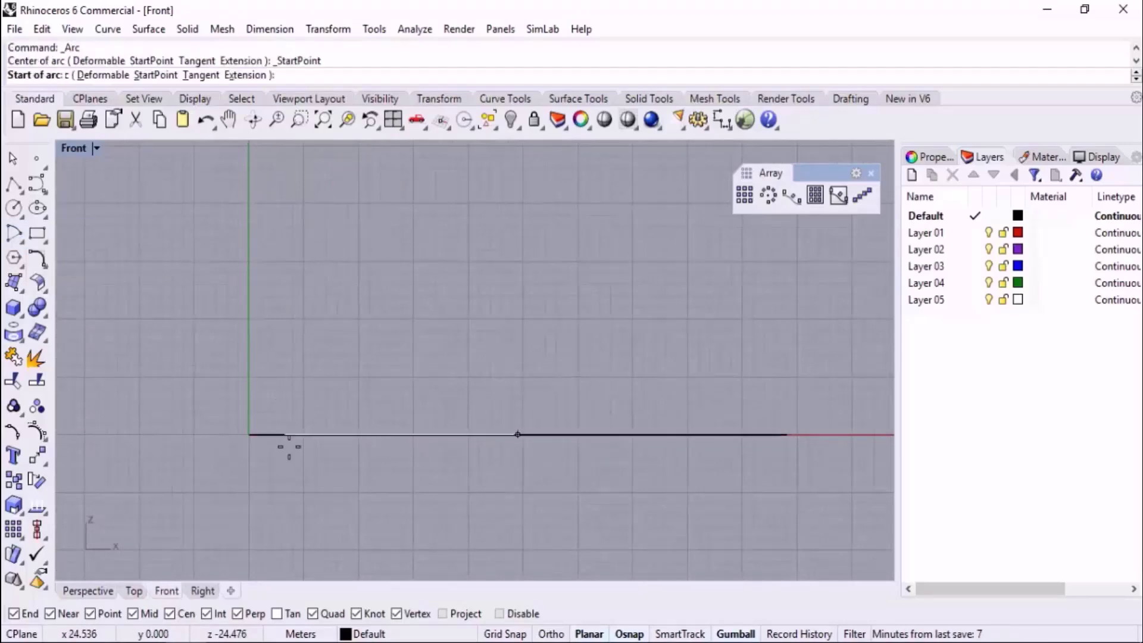
click(249, 433)
click(787, 433)
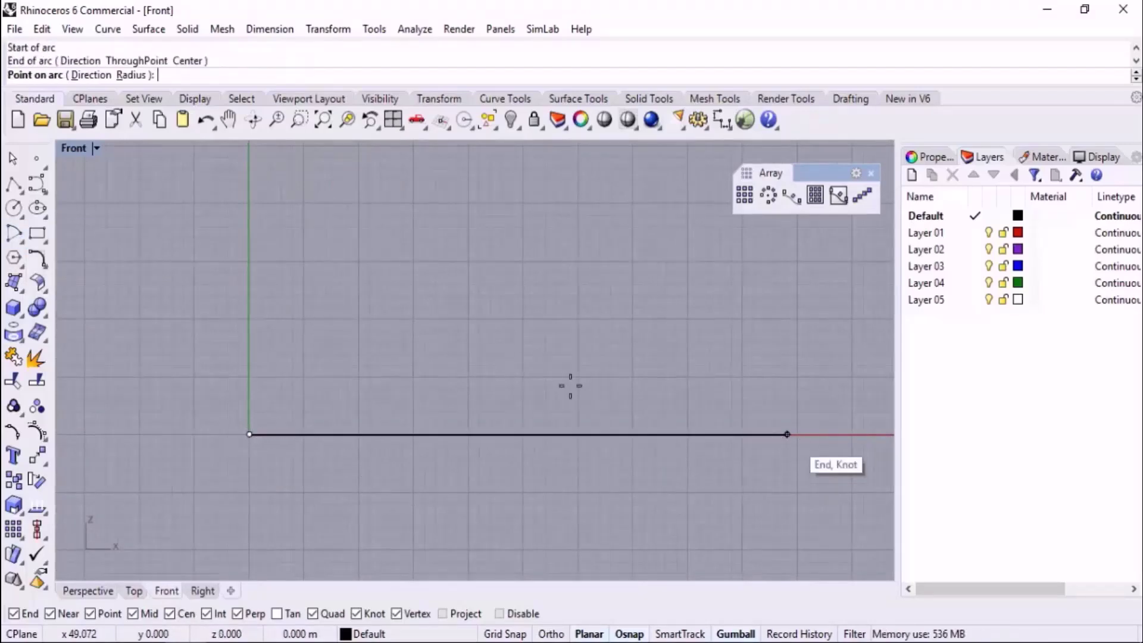
click(512, 321)
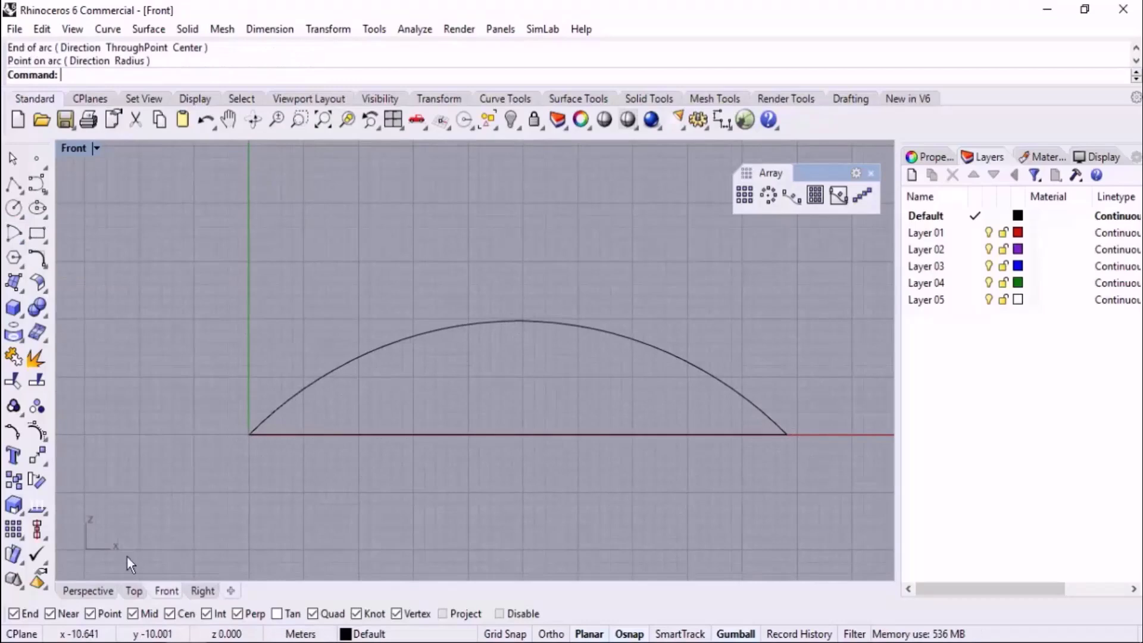
- Run Crv2View on the ground arc and the front-view arc, and inspect the resulting curve in perspective
click(87, 590)
right_drag(212, 567, 583, 357)
scroll(546, 382, up, 5)
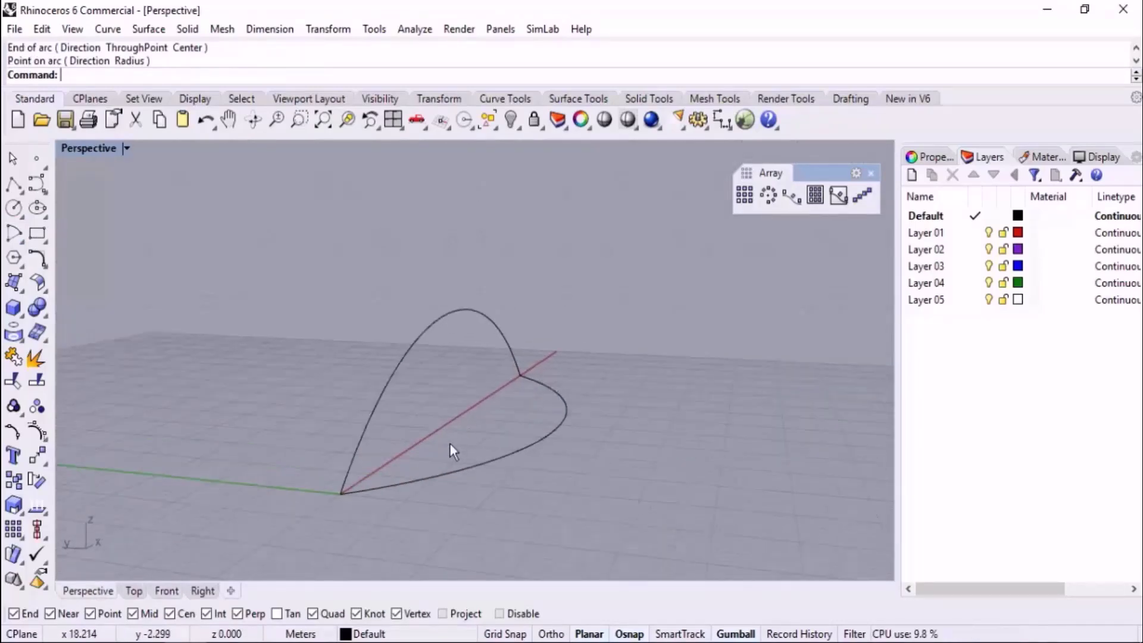
right_drag(449, 443, 630, 394)
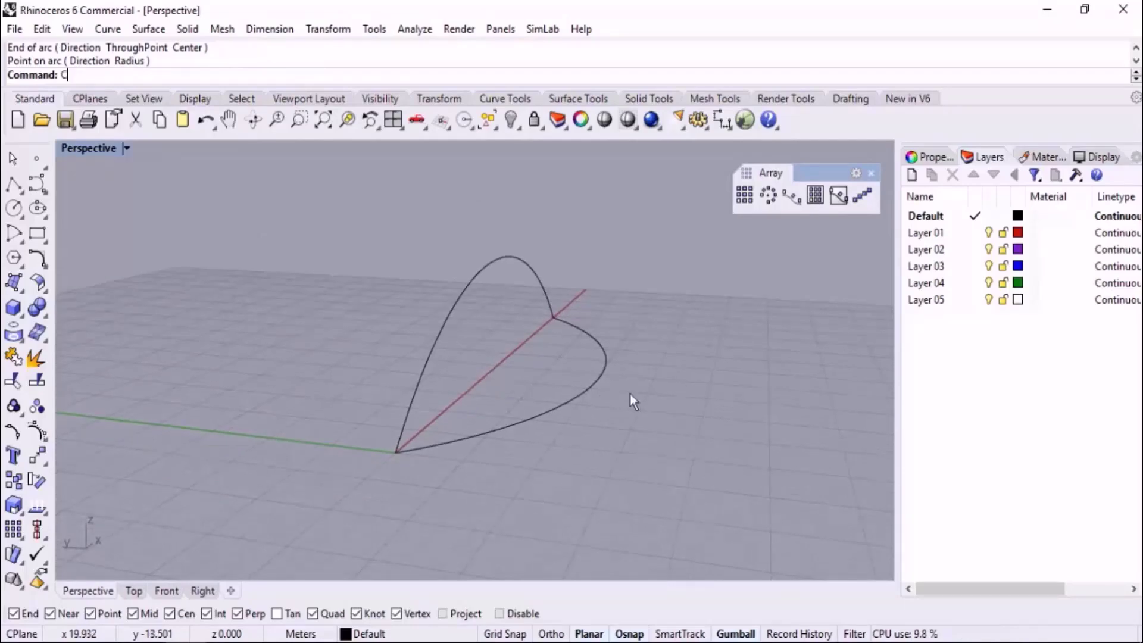
text(rv2View)
key(Return)
click(513, 423)
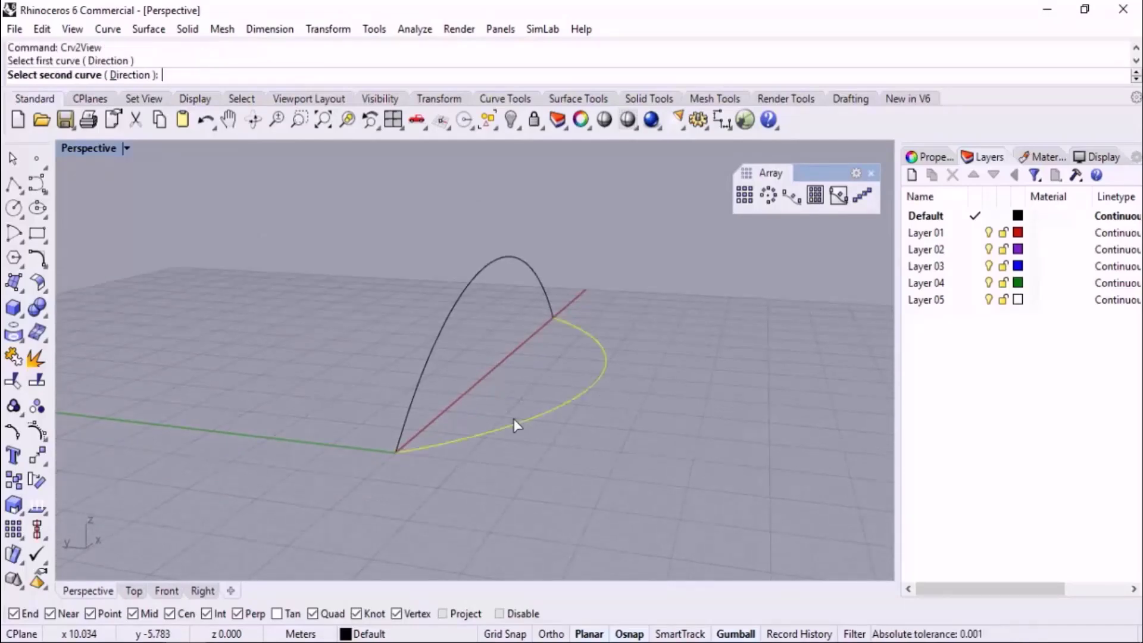
click(420, 387)
right_drag(556, 428, 613, 403)
- Switch to File Explorer, view P (10).jpg in the Class folder's Kresge Auditorium subfolder, and return to Rhino
key(alt+Tab)
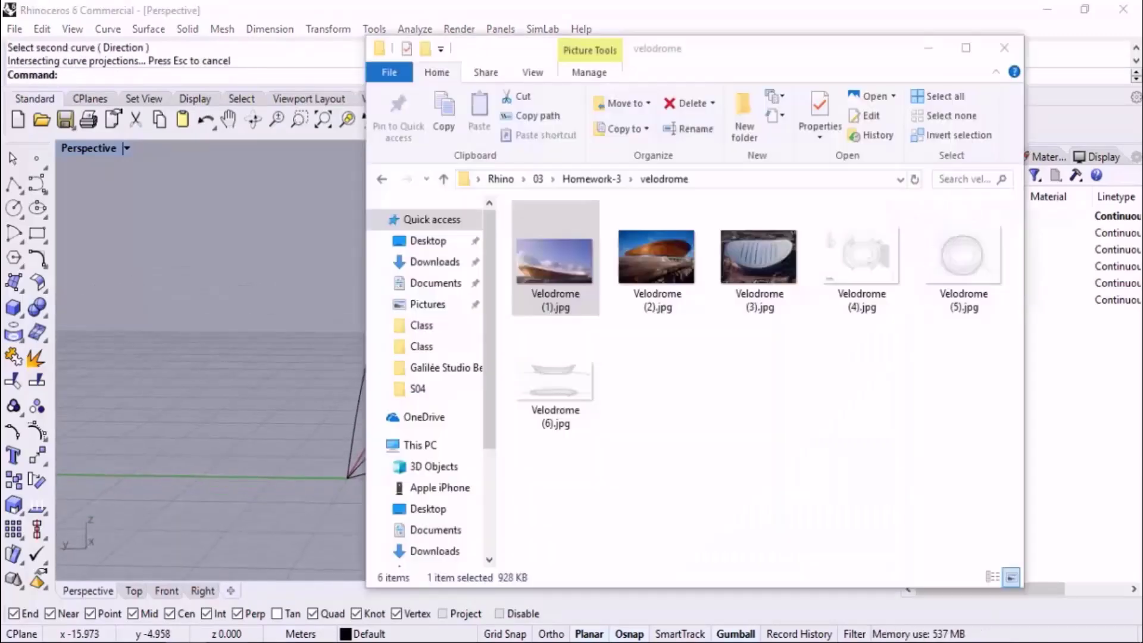
click(383, 180)
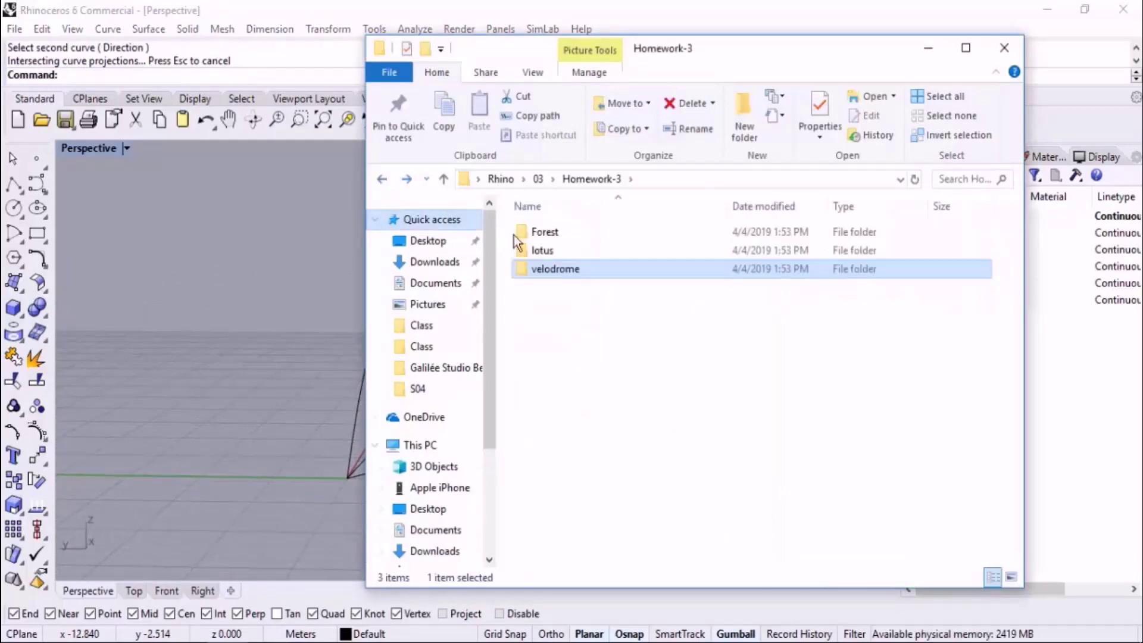
click(384, 181)
double_click(538, 231)
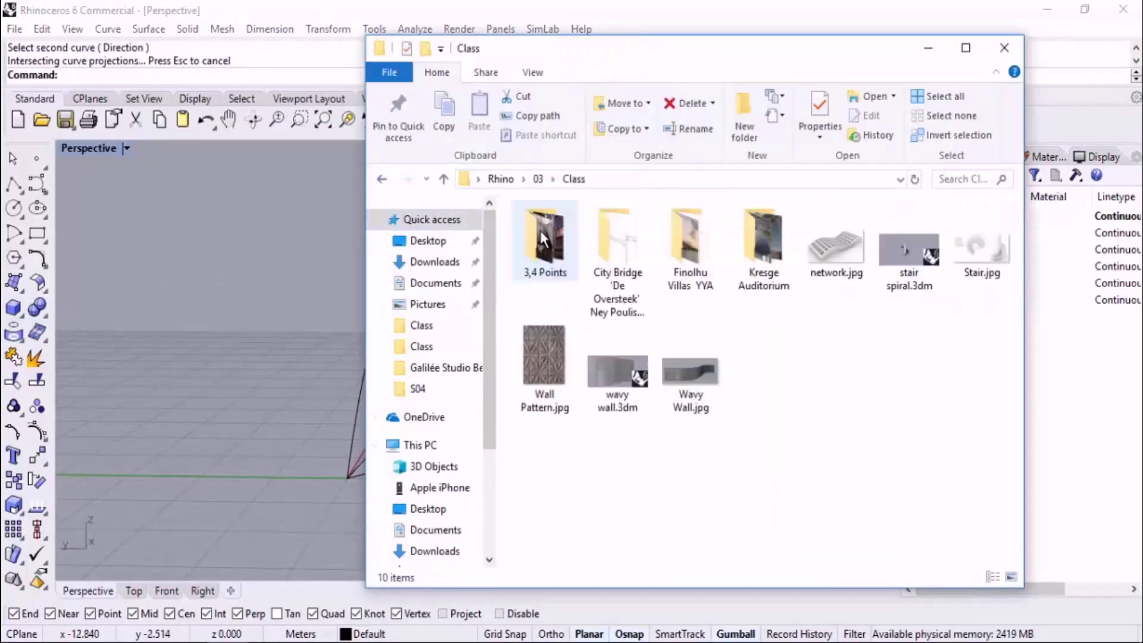
double_click(762, 238)
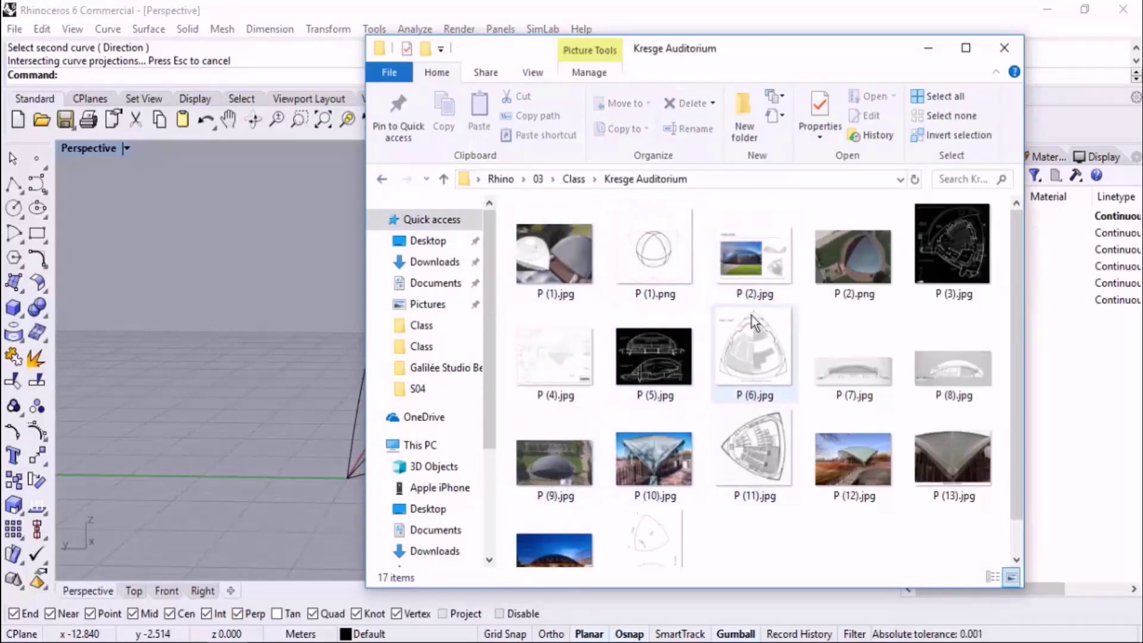
click(678, 494)
scroll(654, 506, down, 1)
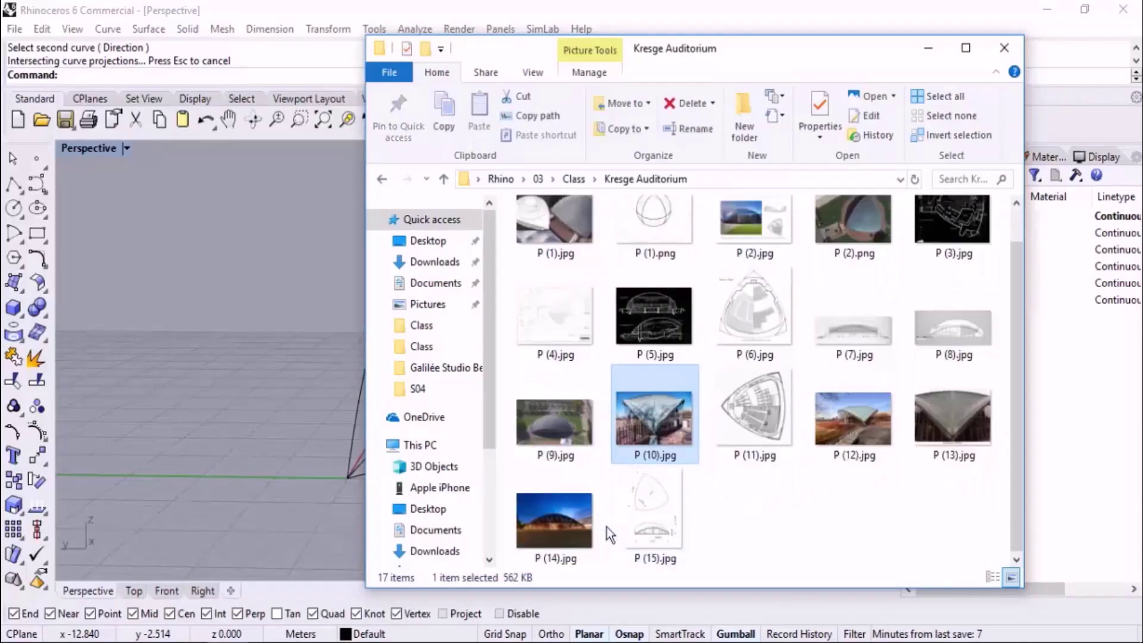
double_click(665, 411)
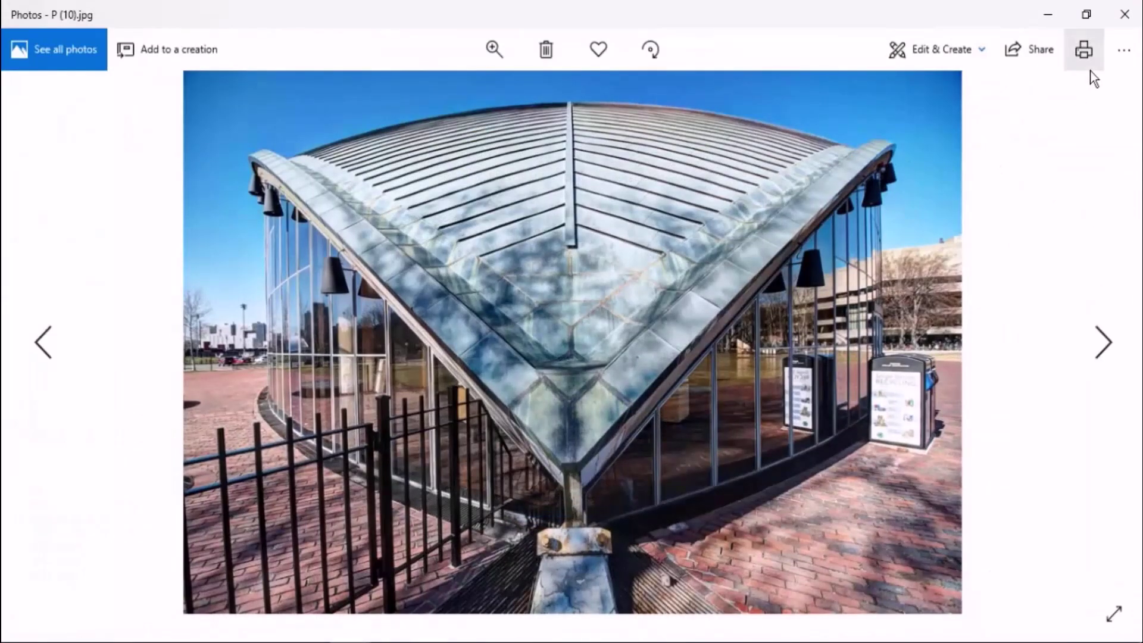
click(1123, 14)
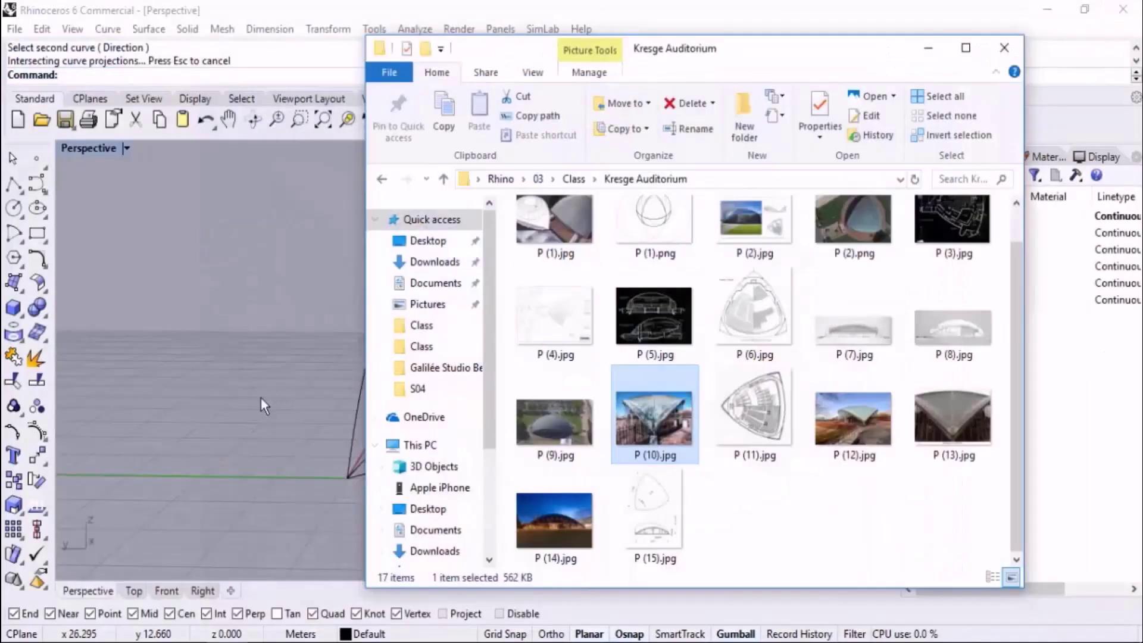
click(260, 398)
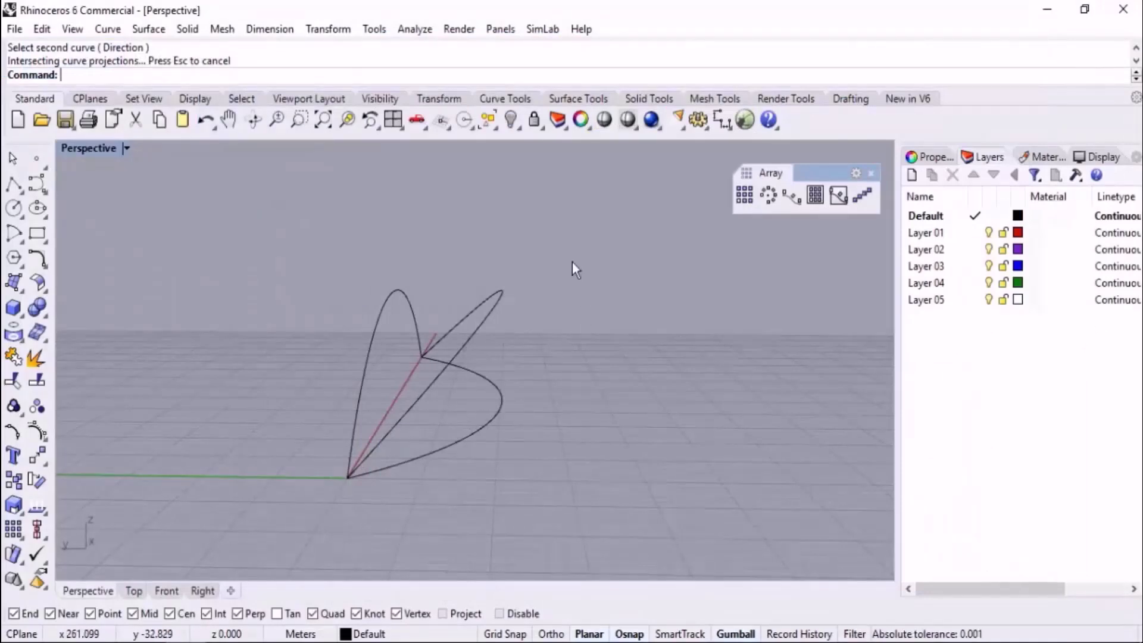
- Delete the curve made by Crv2View and the front-view arc, keeping only the ground arc
click(489, 323)
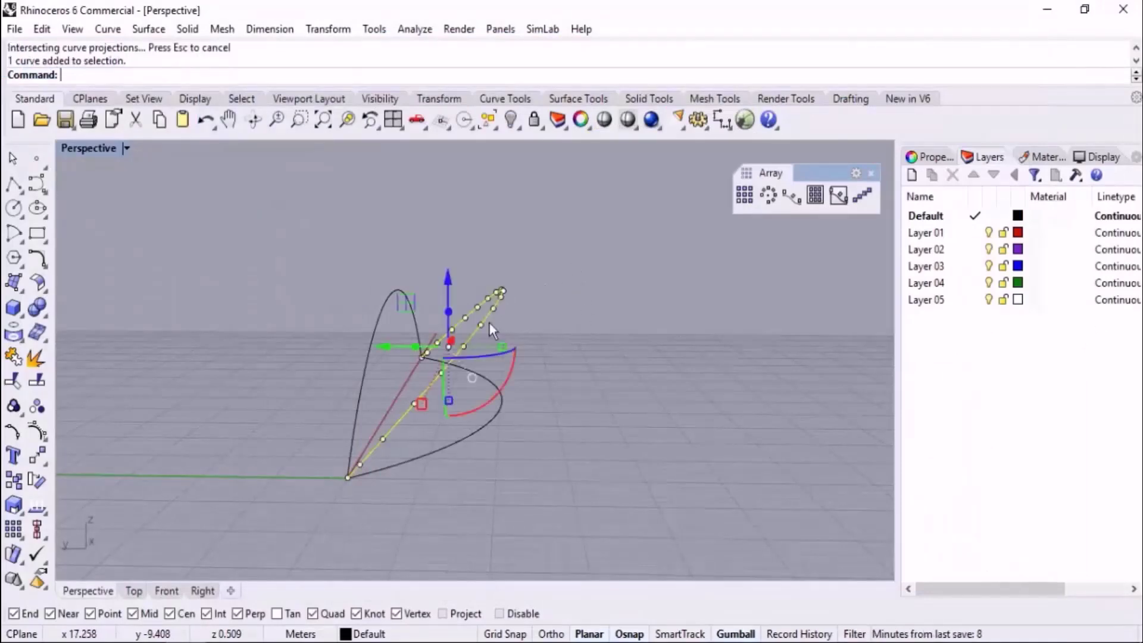
key(Delete)
click(378, 317)
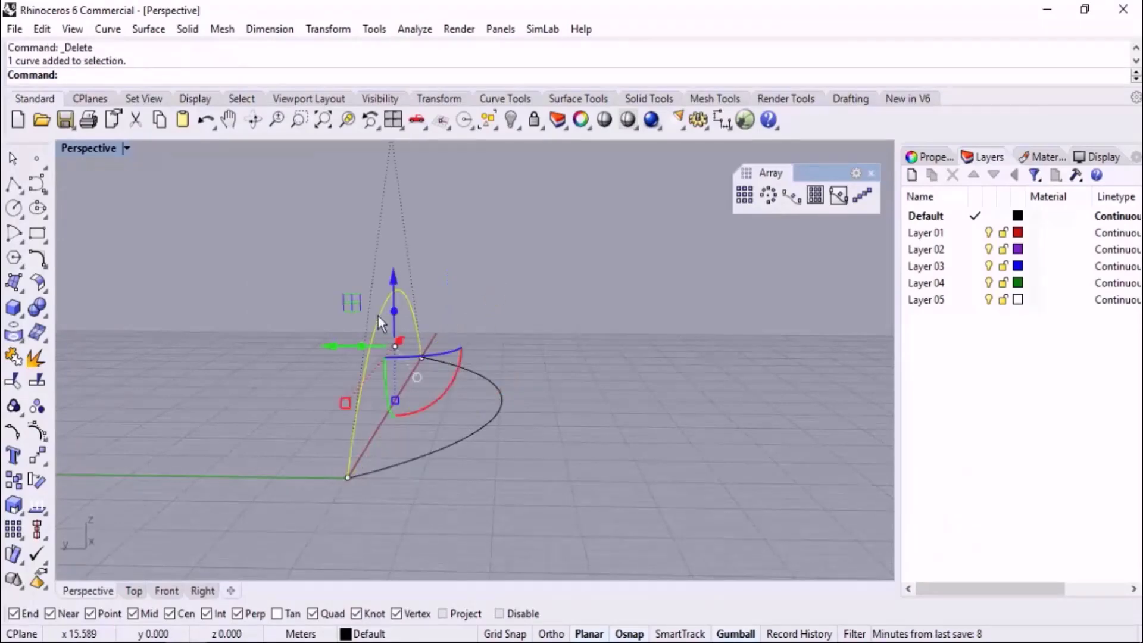
key(Delete)
- Draw a straight sloping polyline in the front view from the origin, rising well past the ground arc's far end
click(166, 590)
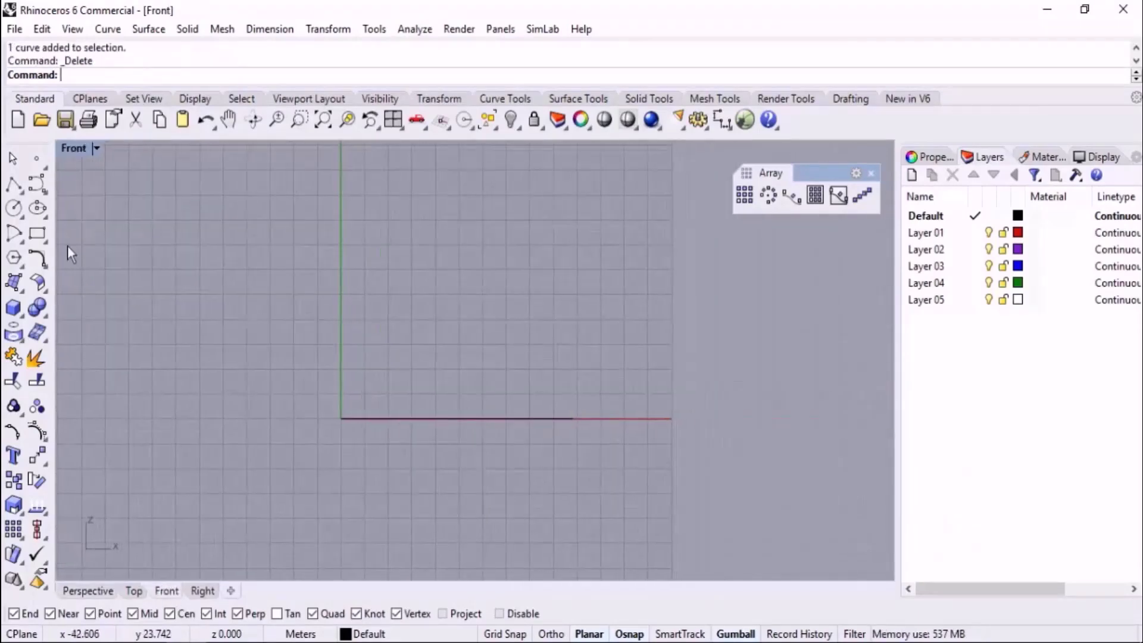
click(13, 185)
click(341, 418)
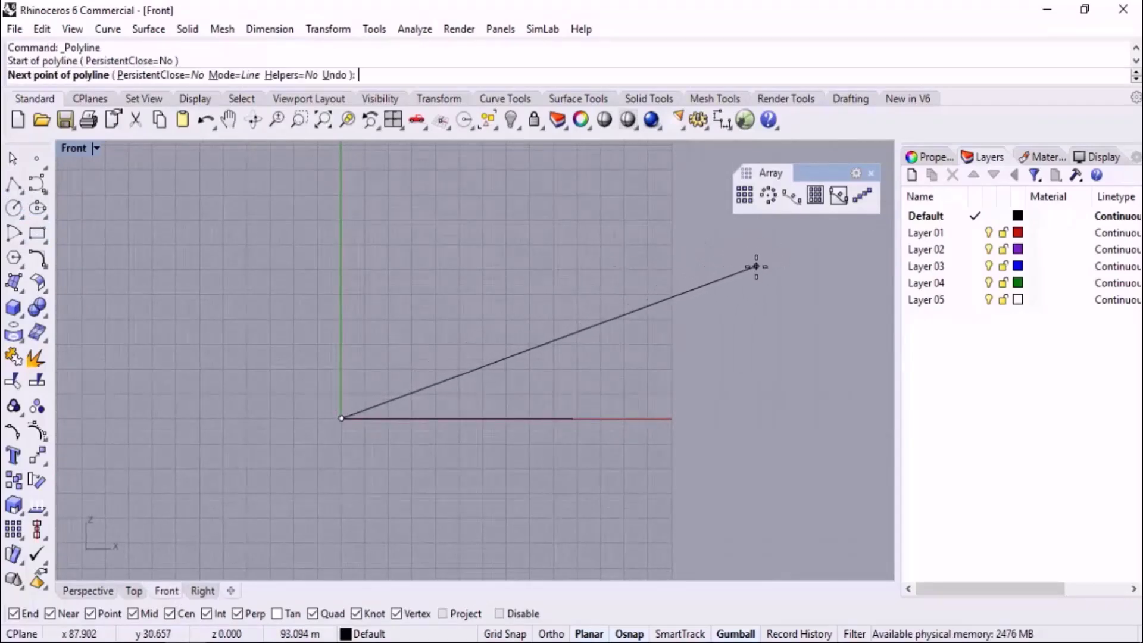
click(727, 271)
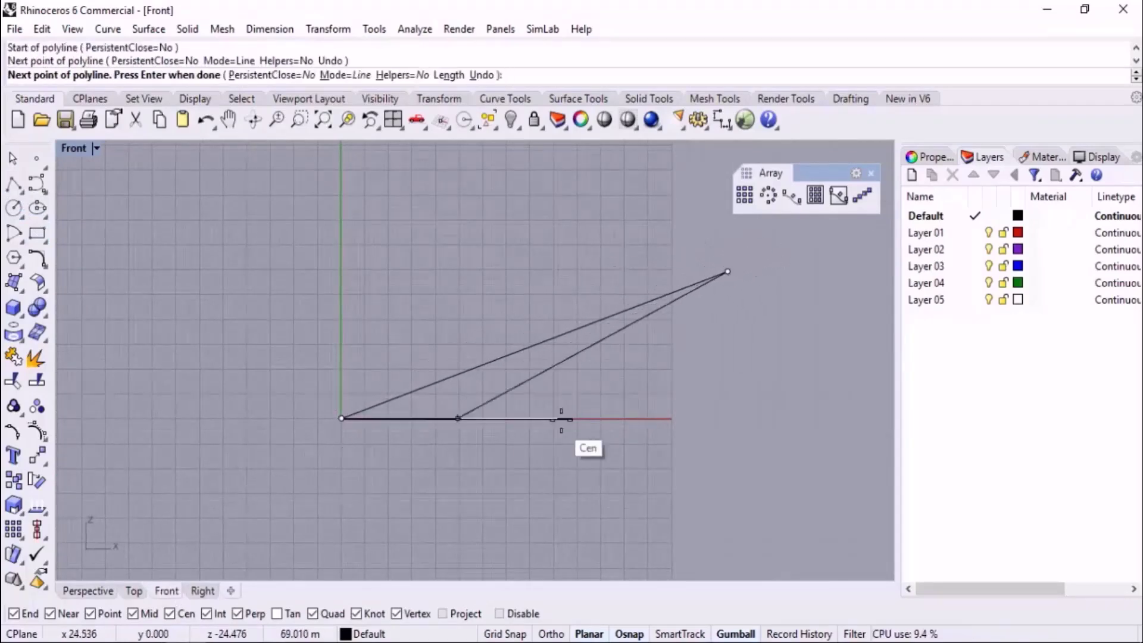
key(Return)
- Run Crv2View on the ground arc and the sloping line, and inspect the resulting inclined curve in perspective
right_drag(188, 545, 462, 477)
text(Crv2View)
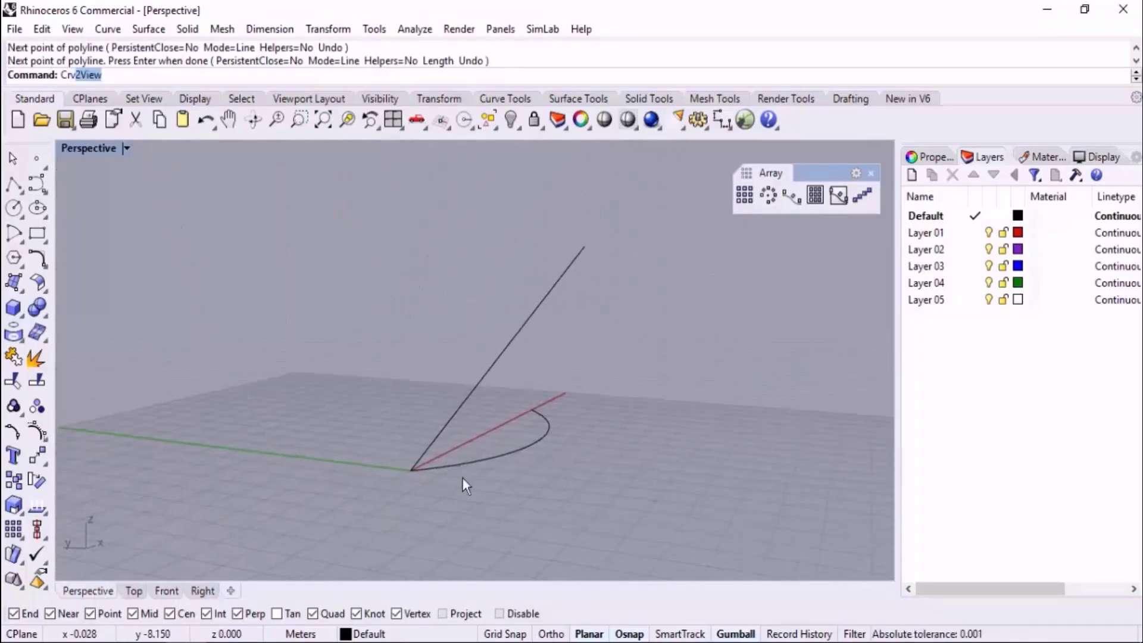
key(Return)
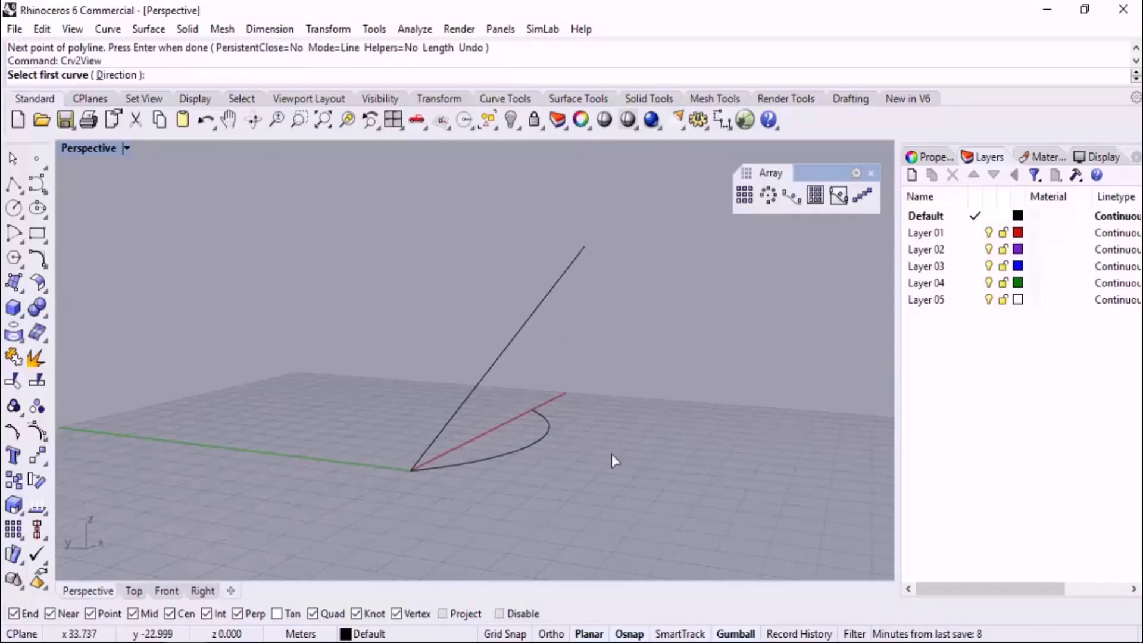
right_drag(612, 459, 620, 384)
right_drag(481, 376, 481, 374)
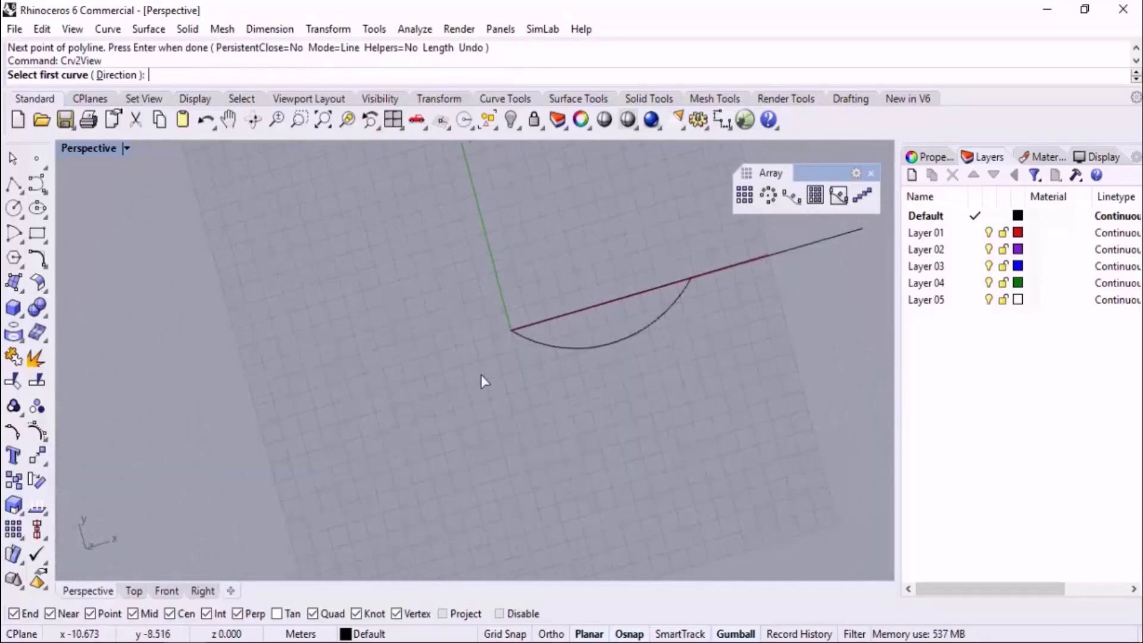
right_drag(613, 403, 483, 472)
click(471, 474)
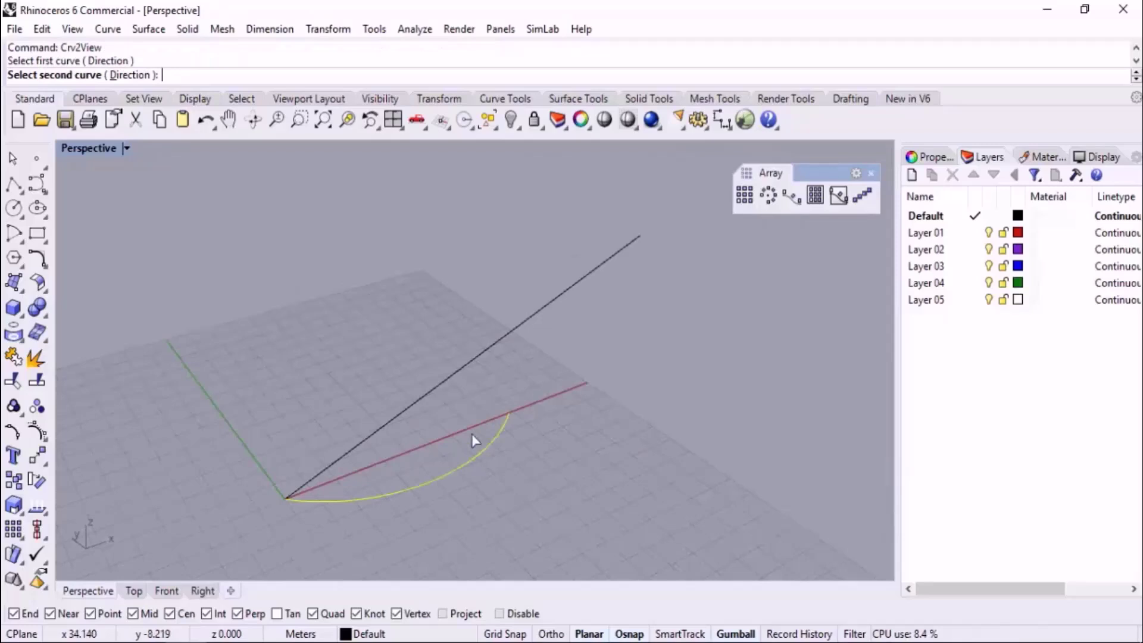
click(469, 365)
right_drag(611, 395, 502, 459)
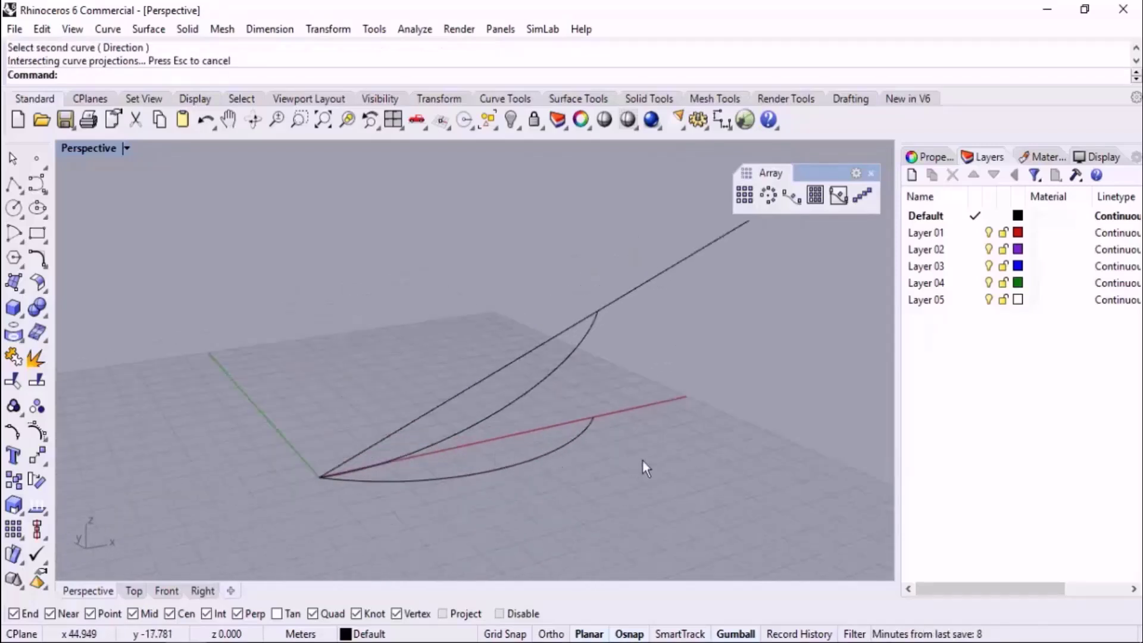
right_drag(643, 464, 601, 456)
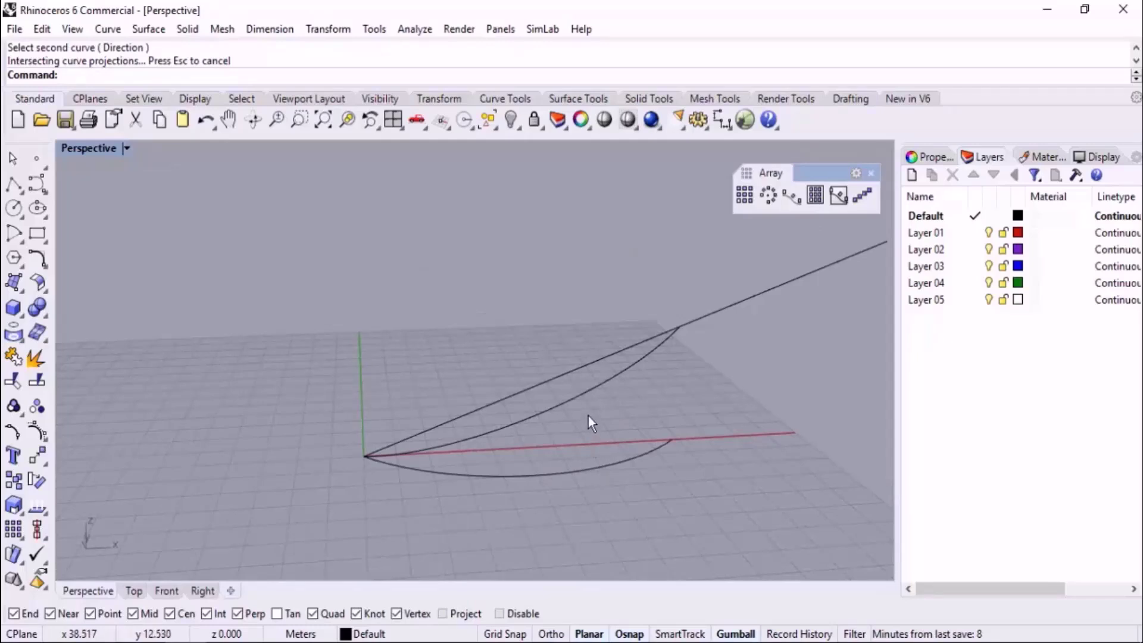
- Try rotating the ground arc upward by about 16° around the origin in the front view, and compare it in perspective
click(617, 463)
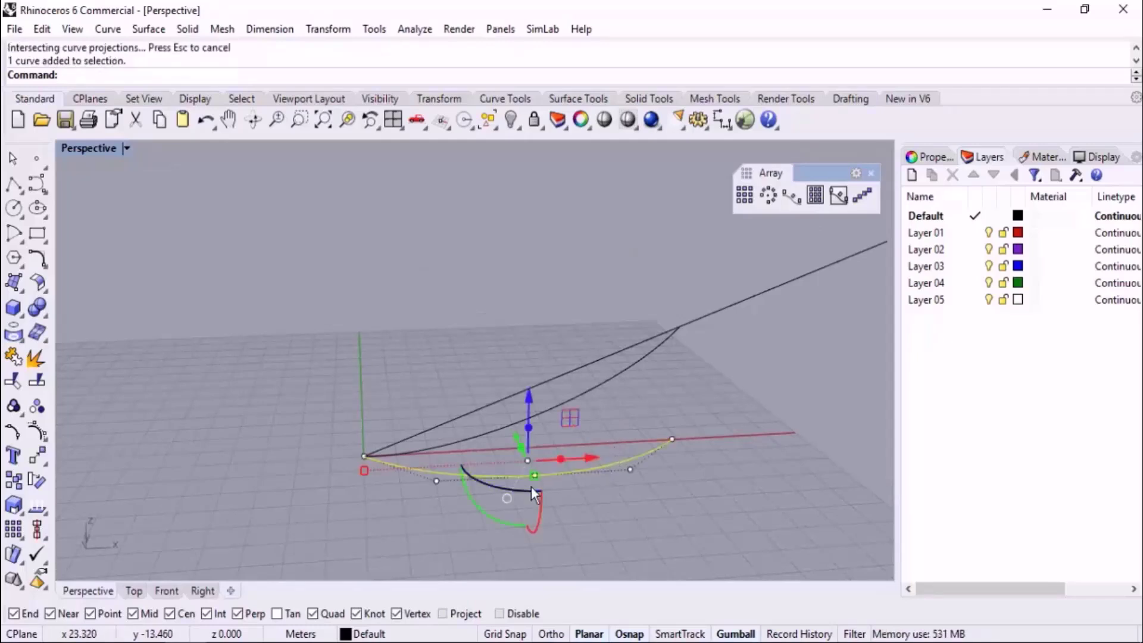
text(RO)
key(Return)
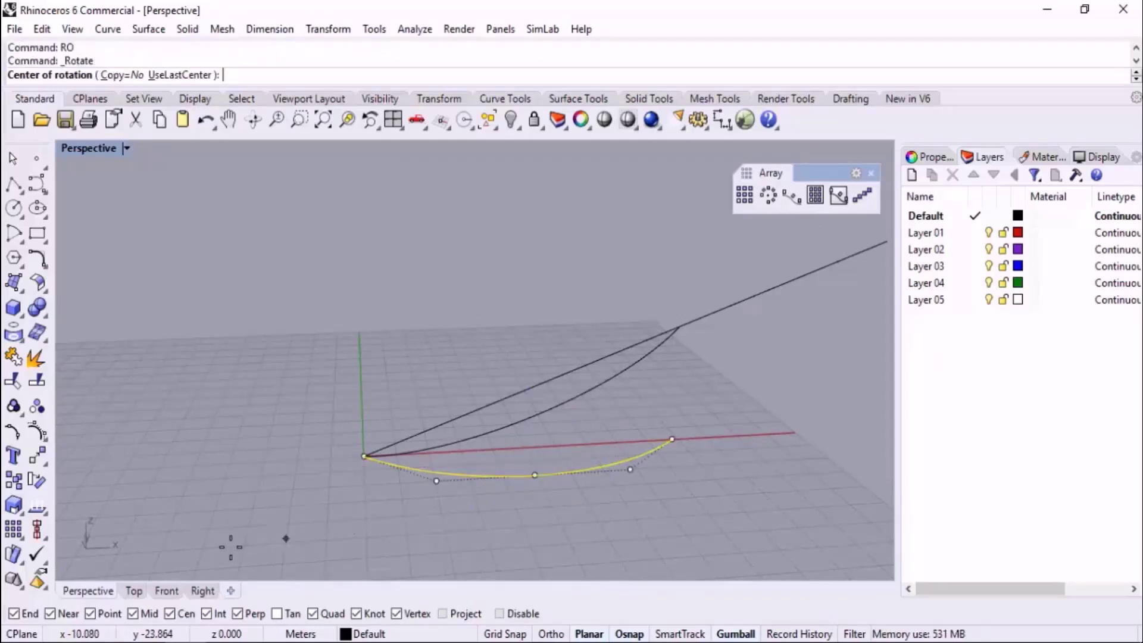
click(170, 592)
click(341, 419)
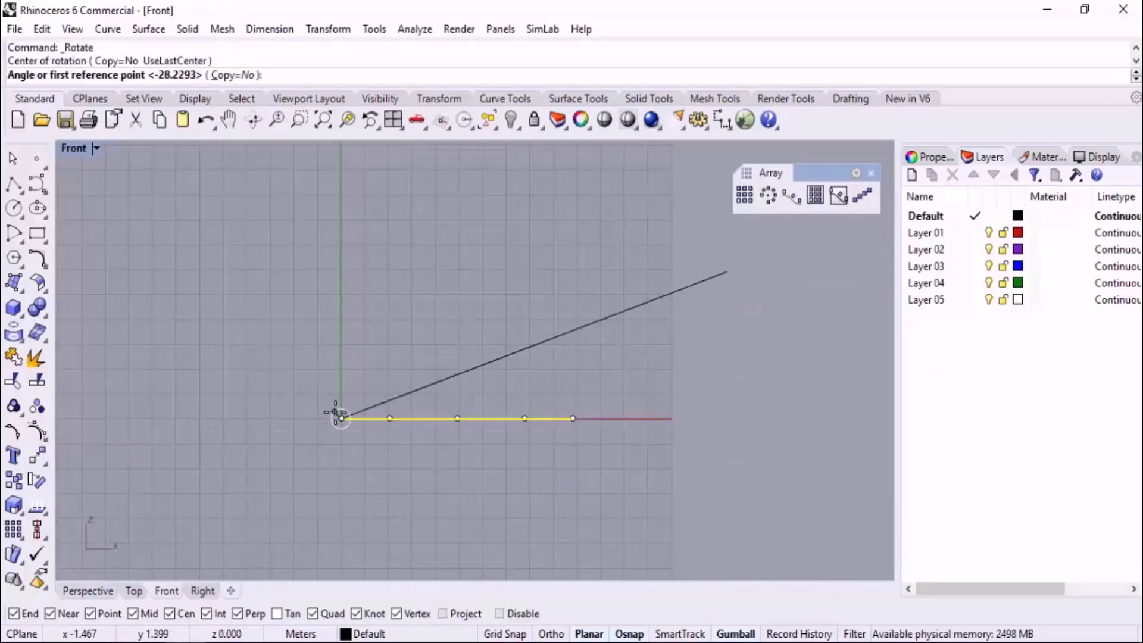
click(572, 419)
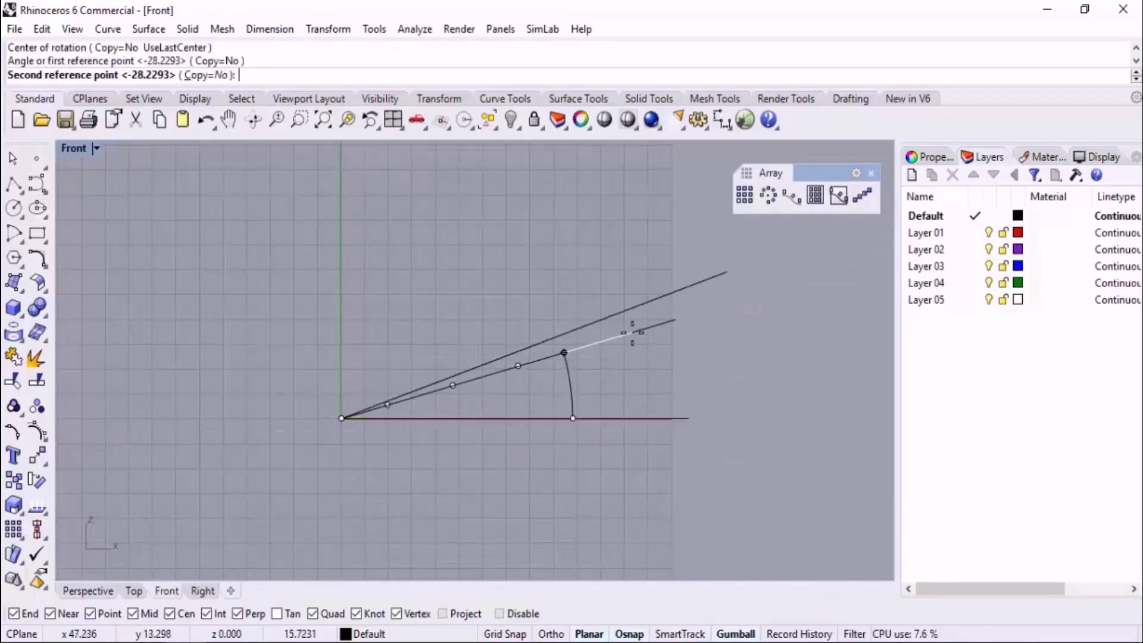
click(632, 333)
click(98, 591)
right_drag(663, 385, 651, 263)
- Undo the rotation of the ground arc and deselect it
key(ctrl+z)
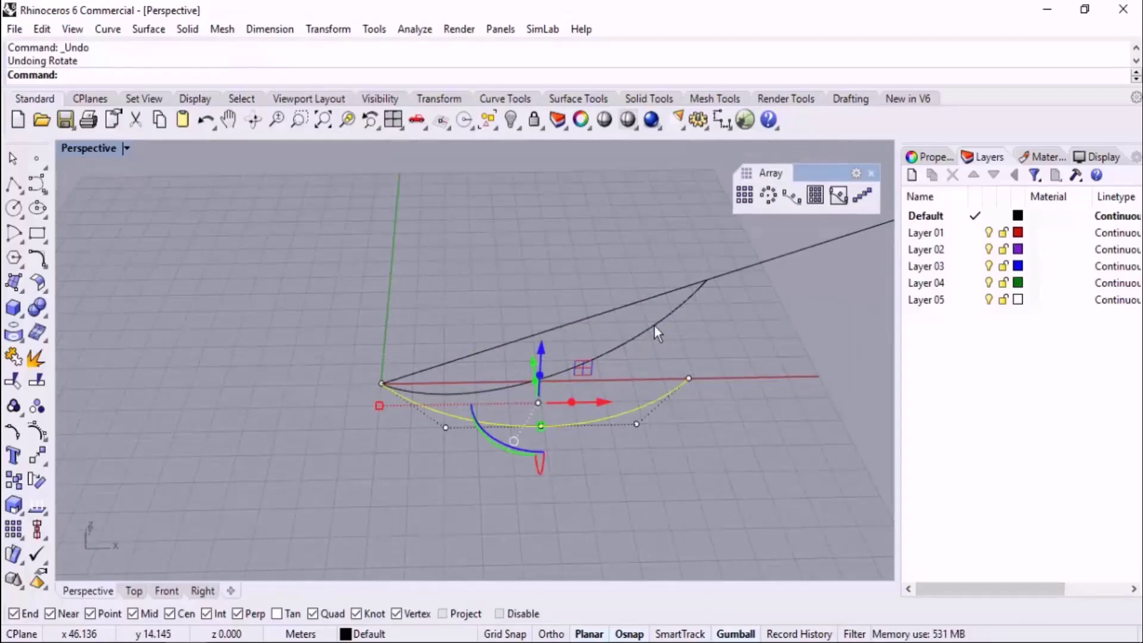
click(748, 375)
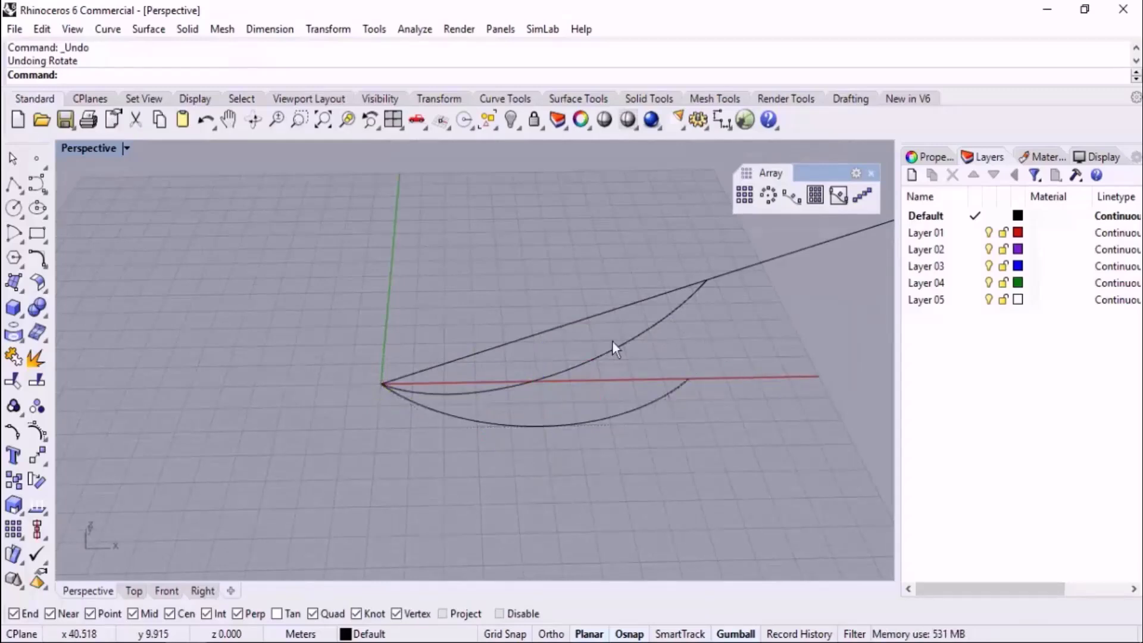
right_drag(615, 344, 669, 378)
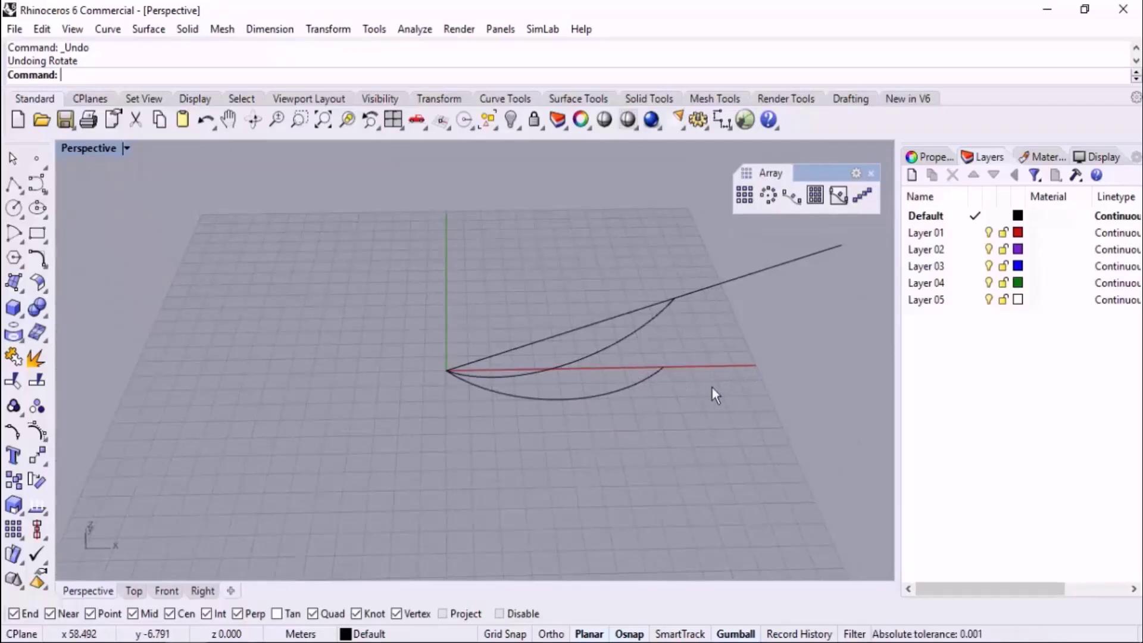
- Delete the ground arc, the sloping line and the Crv2View curve to clear the scene
scroll(654, 397, down, 3)
drag(594, 407, 438, 273)
key(Delete)
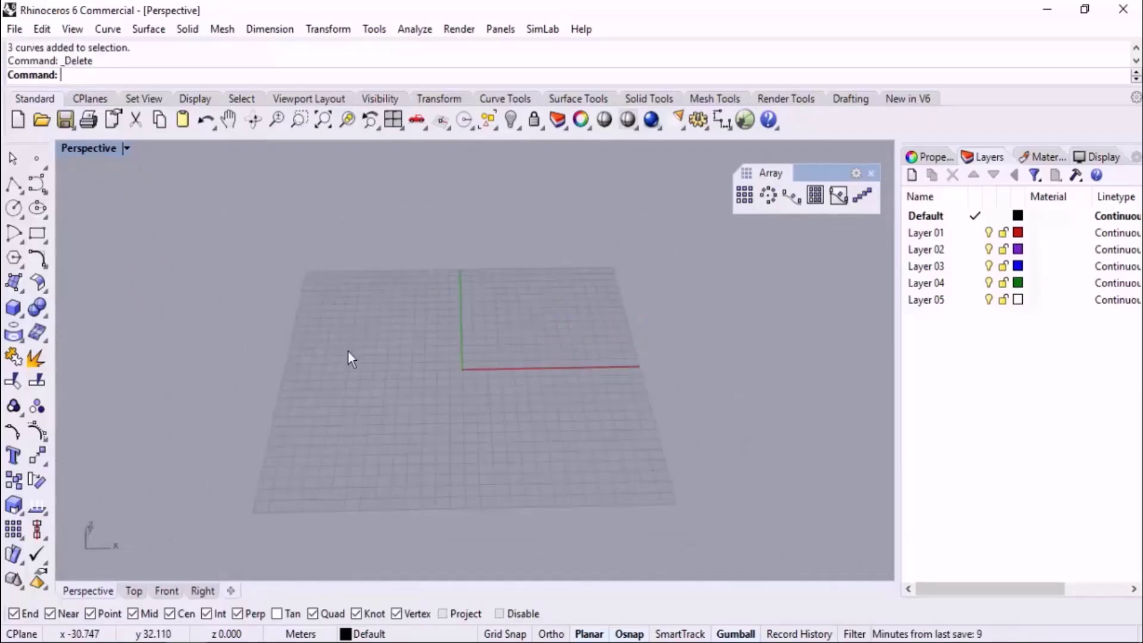
- Draw a circle of about 31 m radius centred on the origin in the top view
click(134, 590)
scroll(420, 395, up, 3)
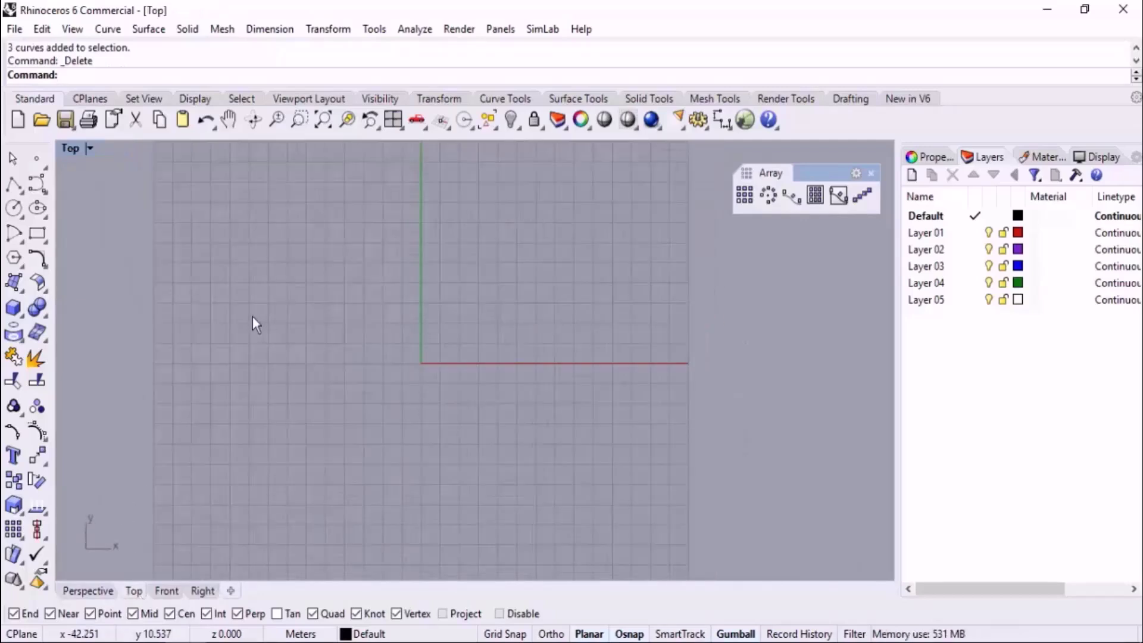
click(15, 210)
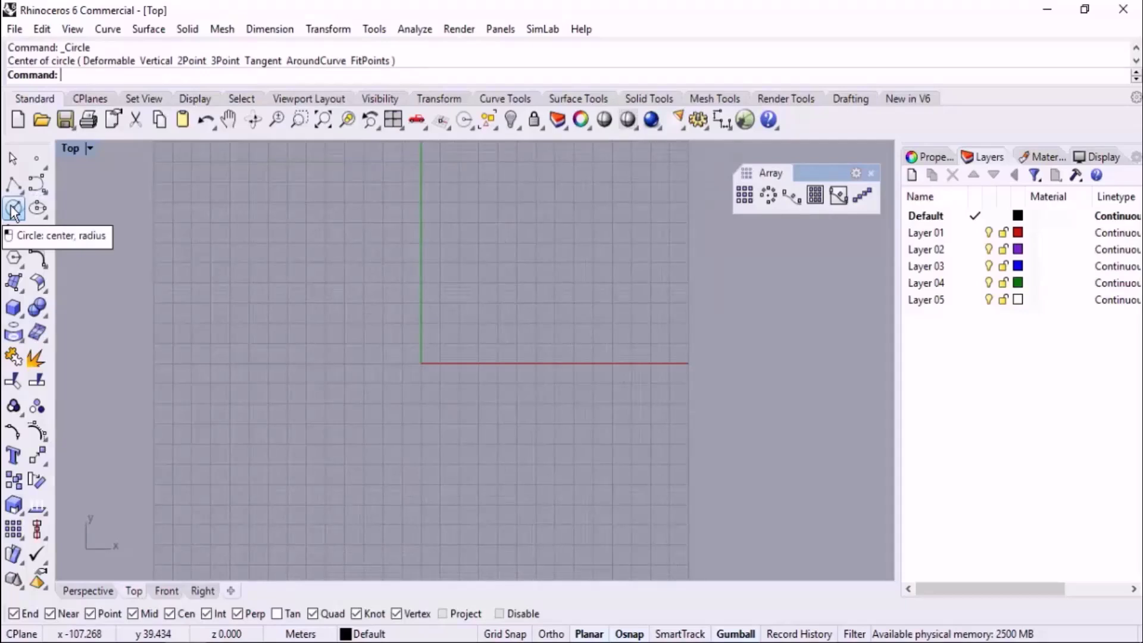
click(14, 211)
text(0)
key(Return)
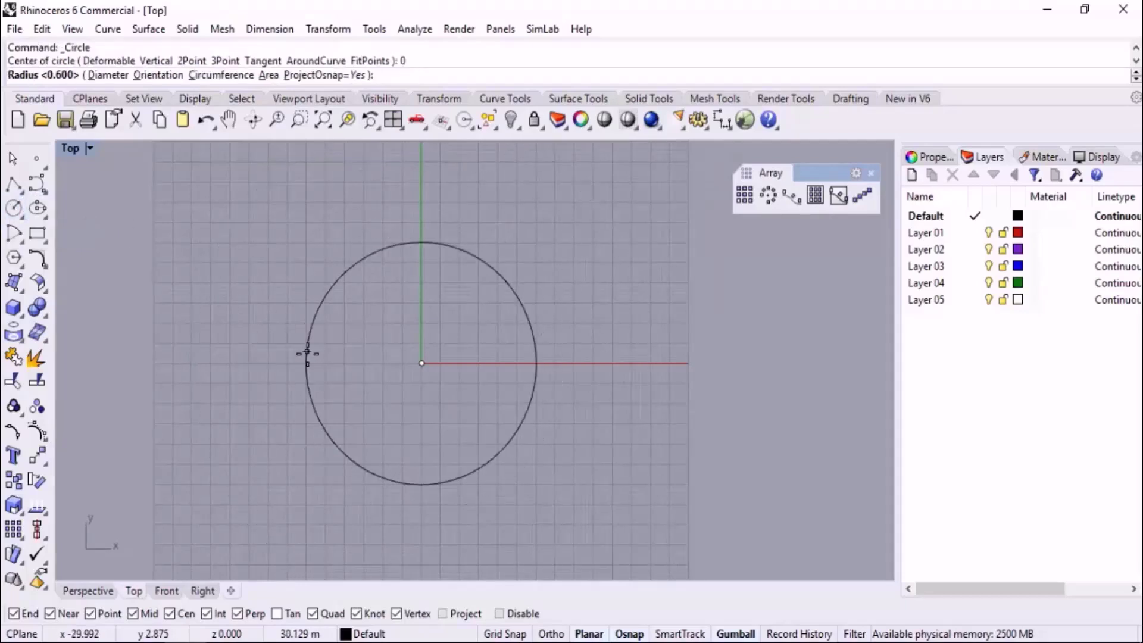
click(303, 363)
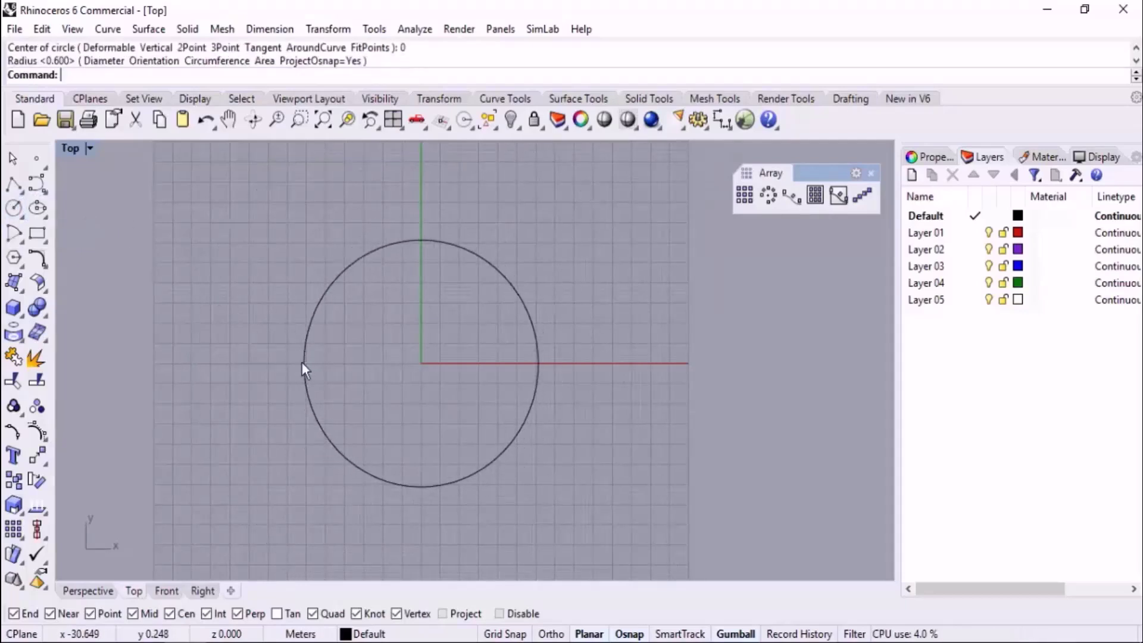
- Draw a straight sloping polyline above the circle in the front view, rising toward positive X and extending past both sides of the circle
click(91, 591)
click(166, 591)
scroll(413, 428, down, 3)
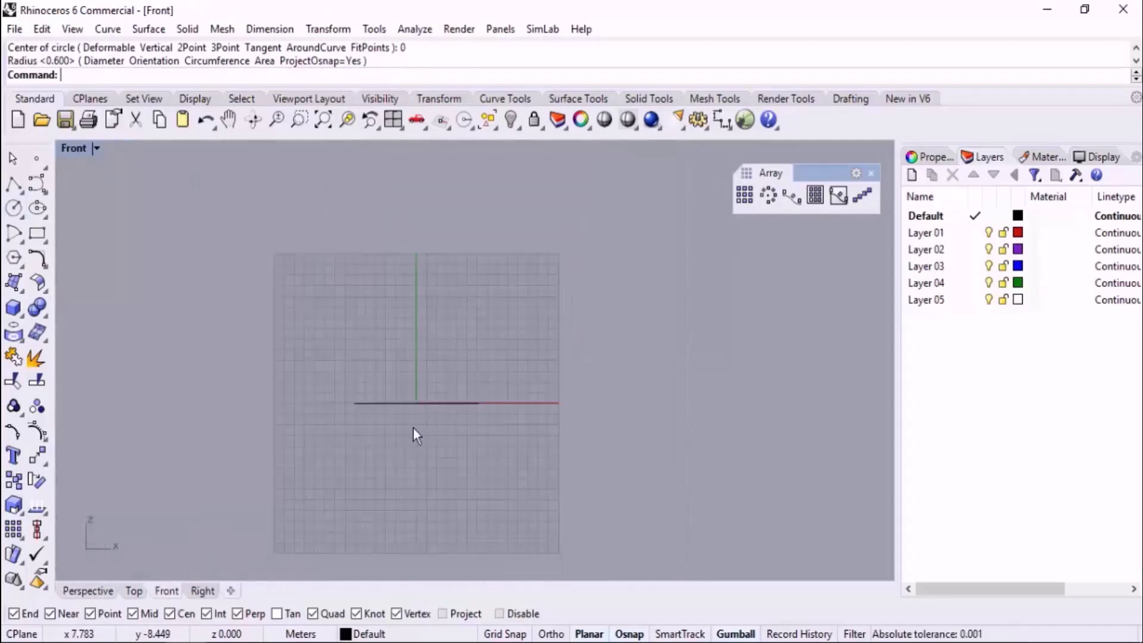
scroll(327, 336, up, 3)
click(15, 187)
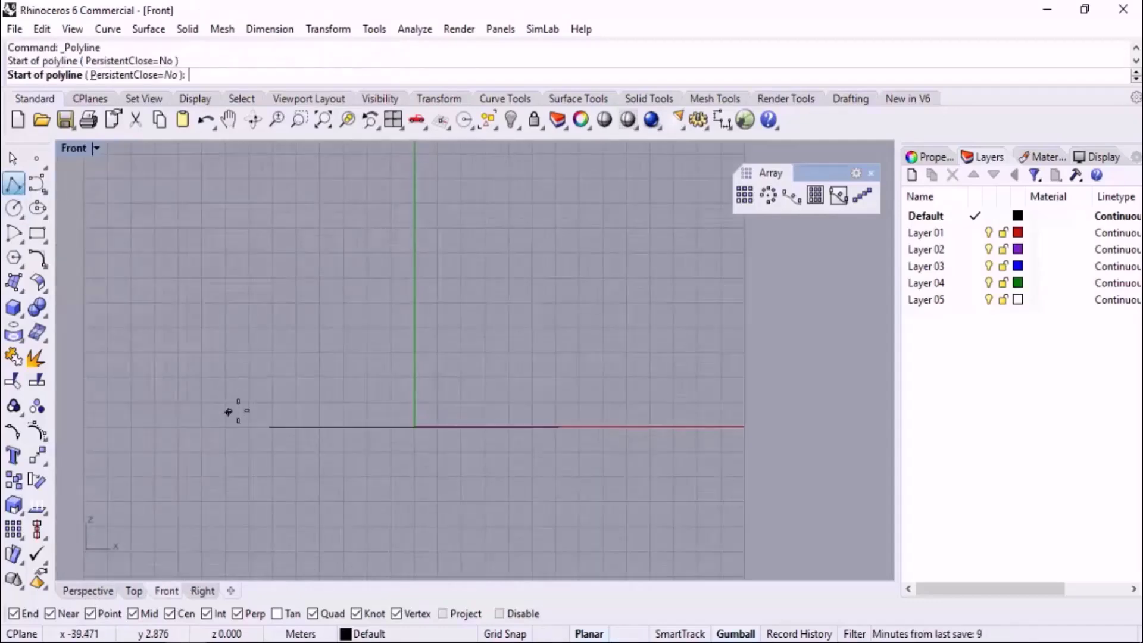
click(228, 412)
click(636, 298)
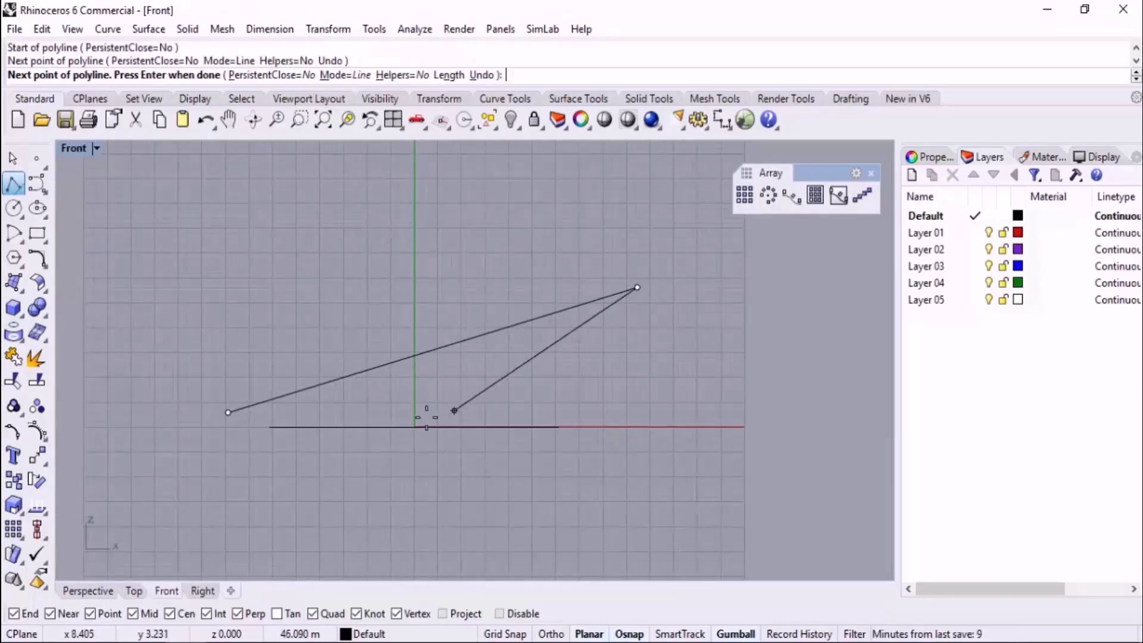
key(Return)
- Run Crv2View on the circle and the sloping line to create an inclined closed curve, and inspect it in perspective
click(90, 590)
right_drag(420, 457, 488, 375)
text(Crv2View)
key(Return)
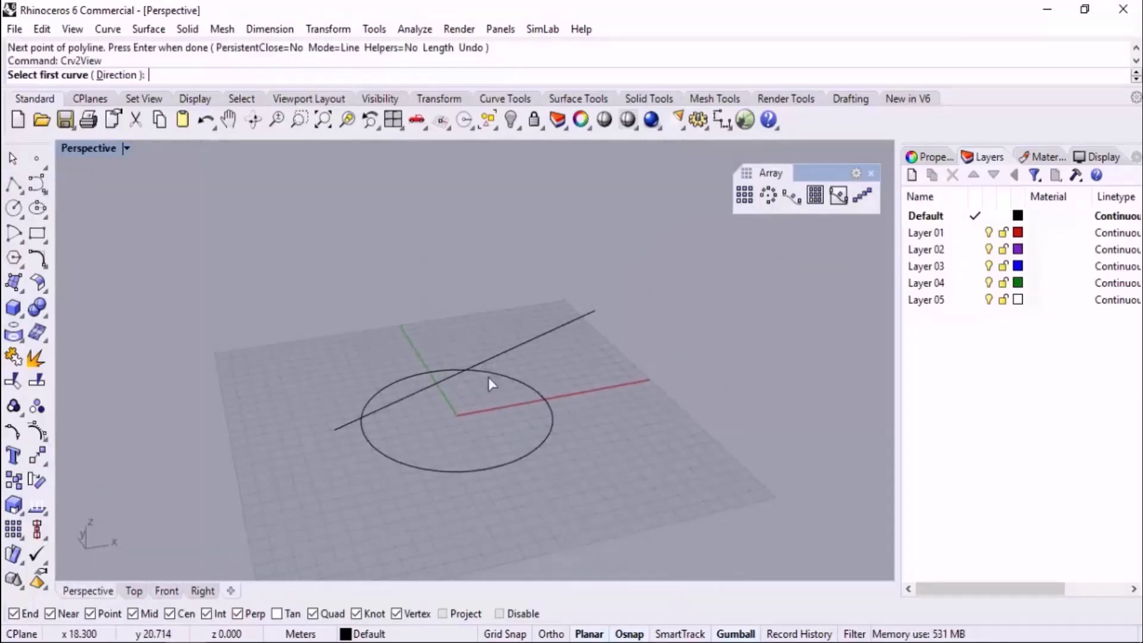
click(552, 426)
click(559, 325)
right_drag(601, 438, 587, 353)
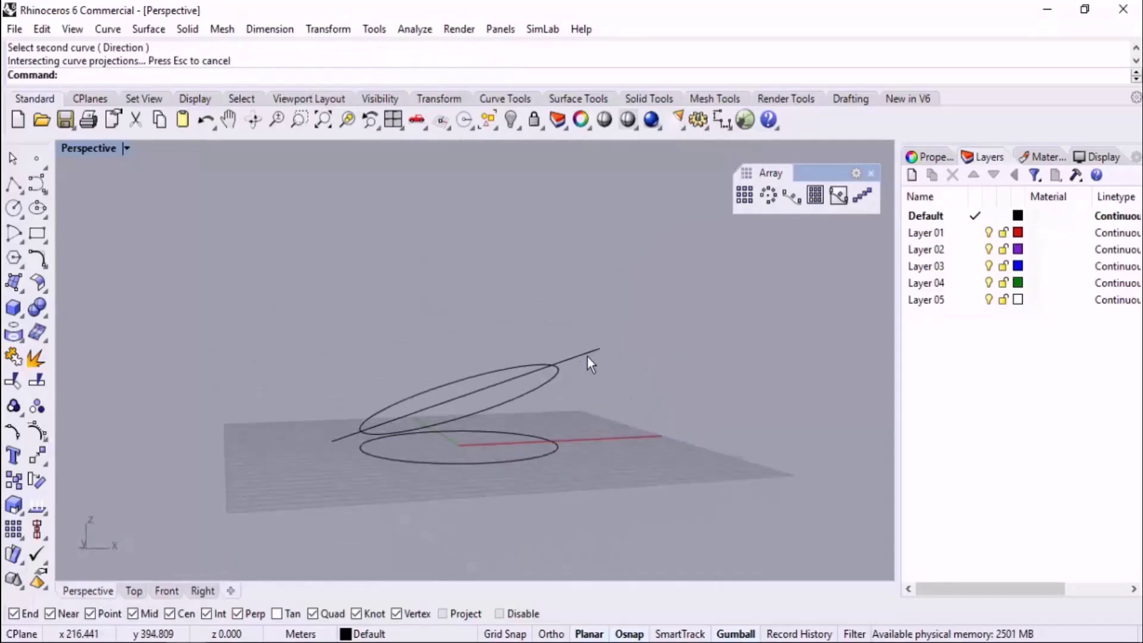
- Delete the sloping line, leaving the ground circle and the inclined curve
click(587, 353)
key(Delete)
right_drag(566, 397, 524, 467)
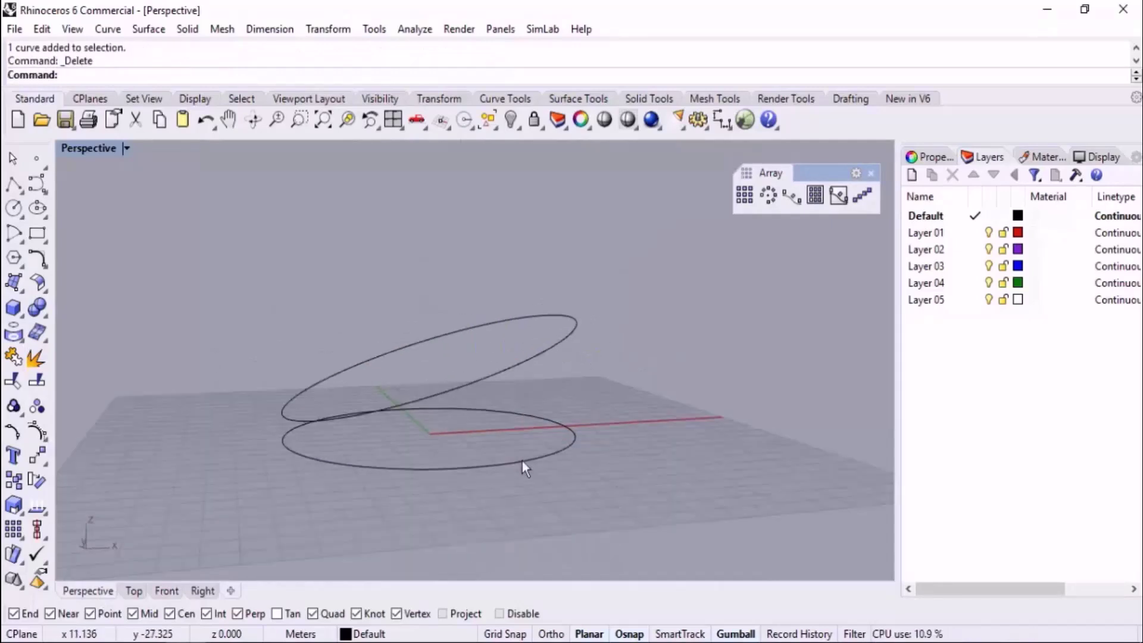
- Loft the ground circle and the inclined curve with the Straight sections style and no simplification
key(Return)
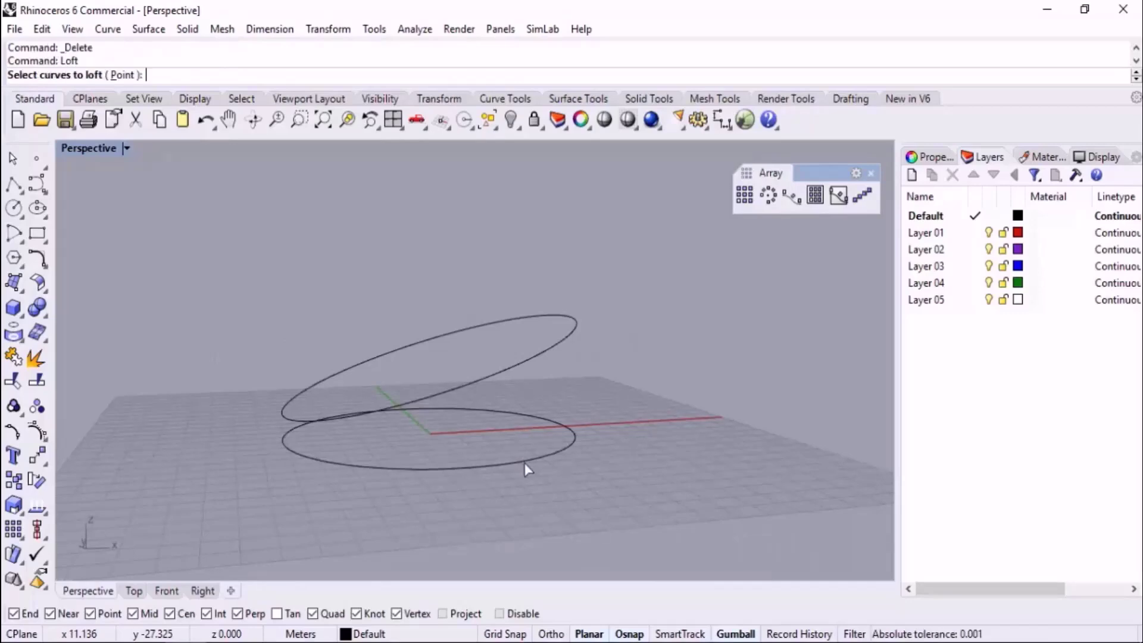
drag(524, 462, 395, 324)
key(Return)
key(Return)
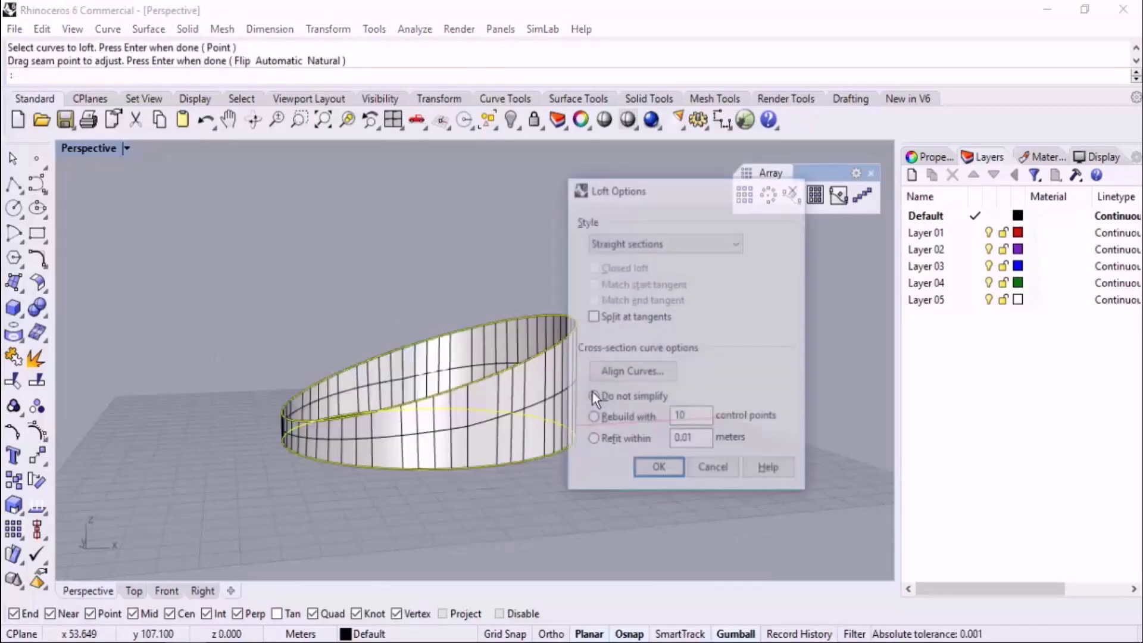
click(657, 469)
right_drag(454, 449, 417, 442)
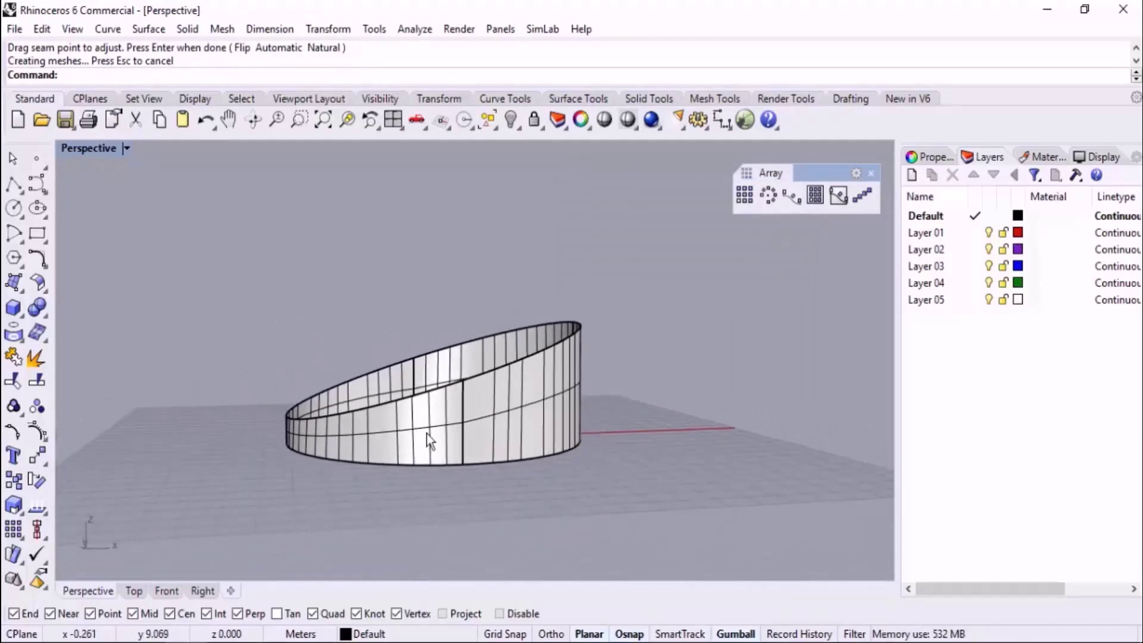